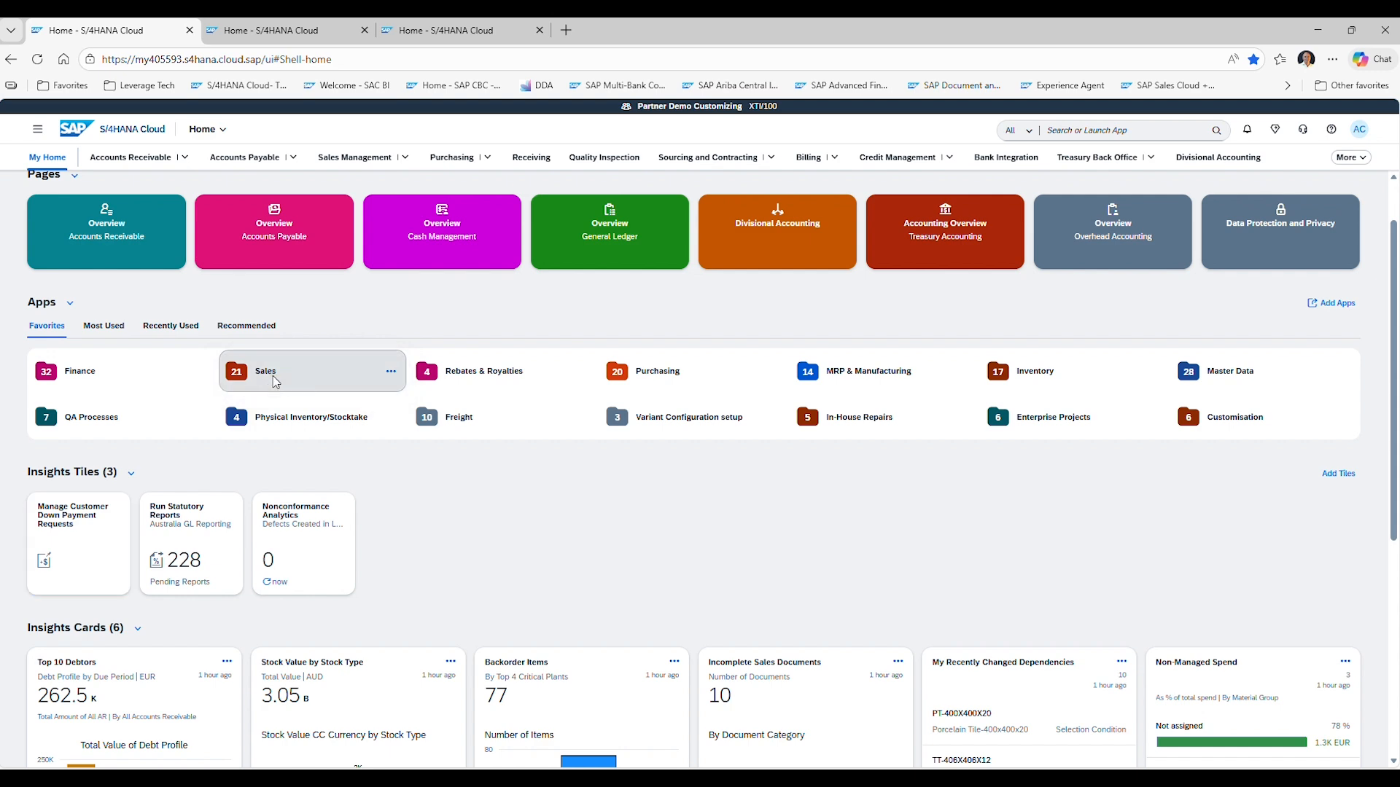
Open Manage Sales Orders – Version 2 from the Sales apps and start a new Standard Order (OR) for AU Sales Org. (3010).
{"action": "left_click", "coordinate": [274, 384]}
{"action": "left_click", "coordinate": [500, 335]}
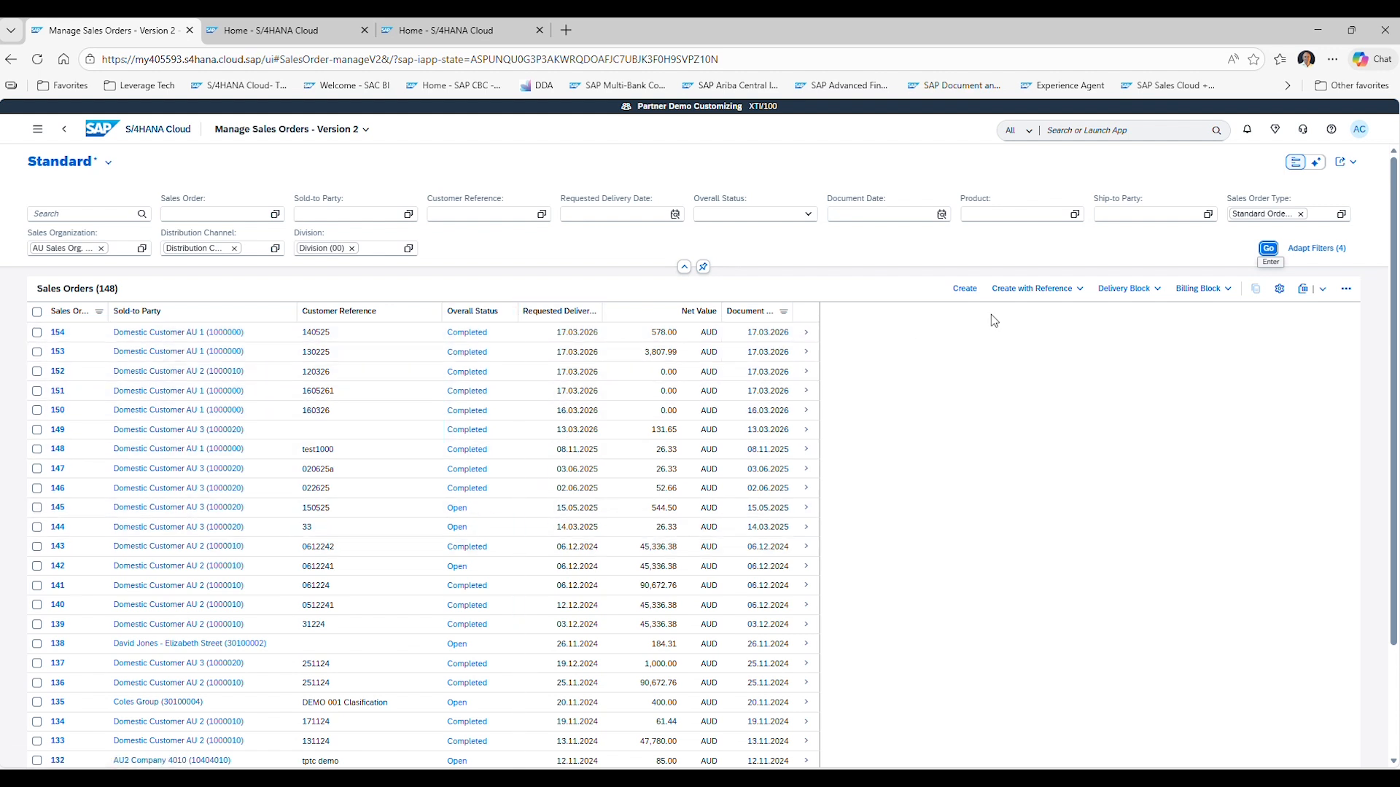
{"action": "left_click", "coordinate": [966, 291]}
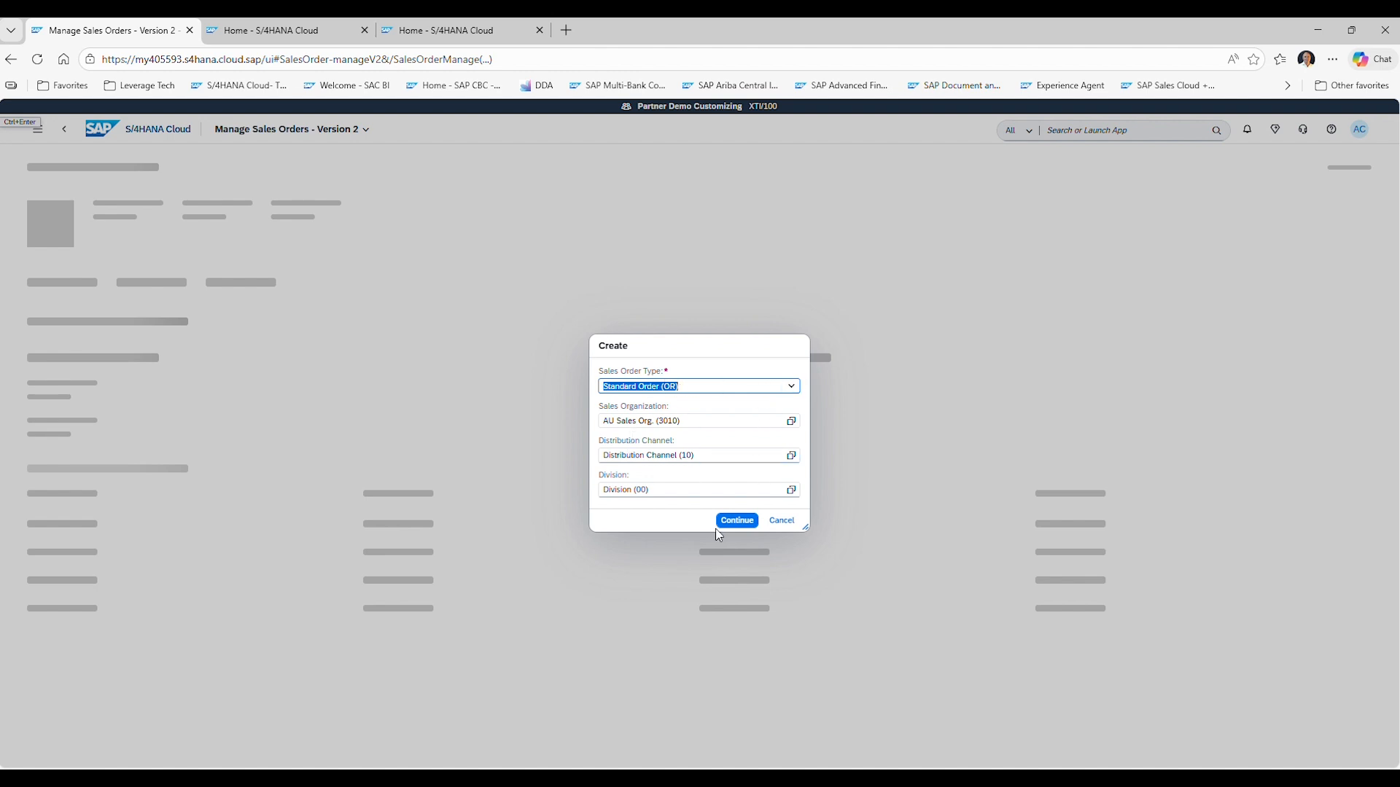
{"action": "left_click", "coordinate": [736, 520]}
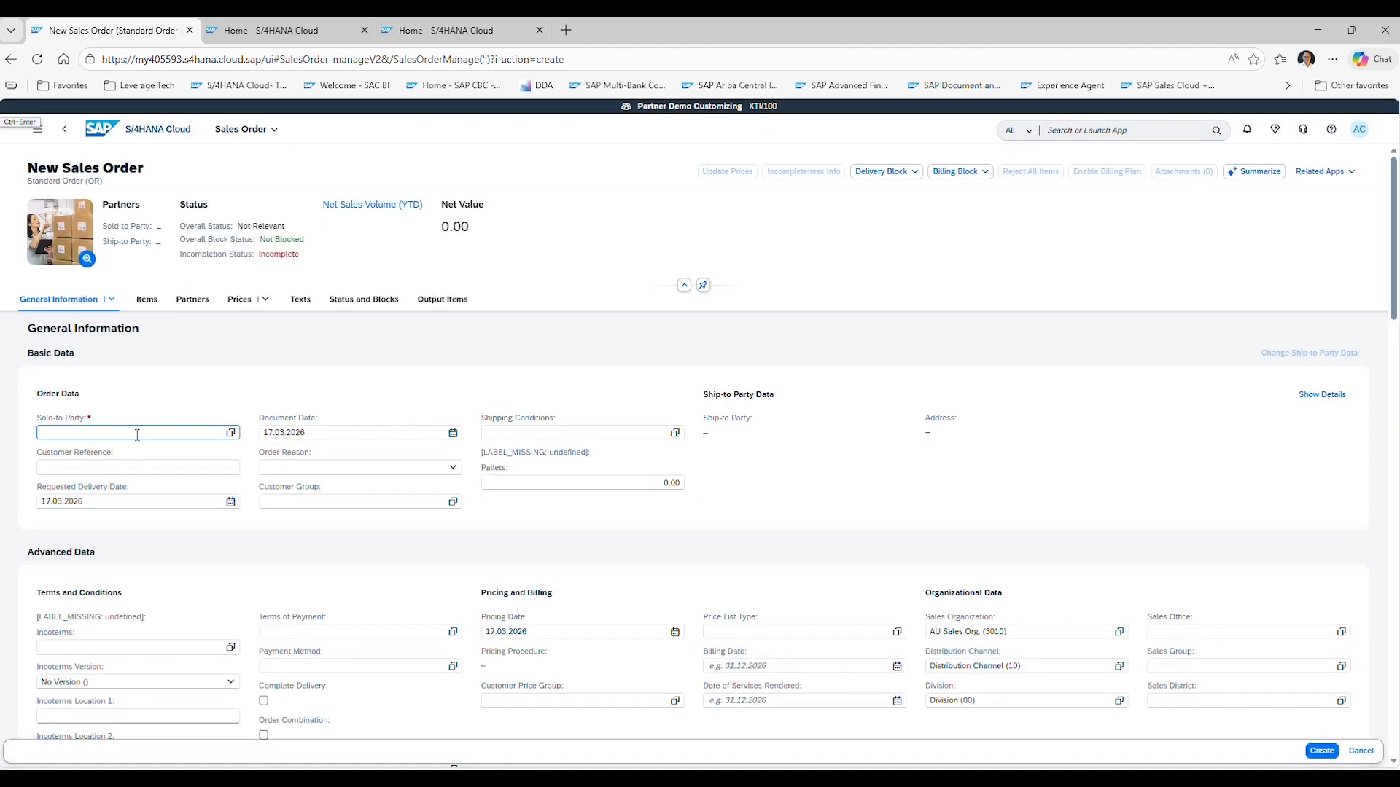
Set the sold-to party to Domestic Customer AU 2 (1000010) and the customer reference to 170326.
{"action": "left_click", "coordinate": [230, 433]}
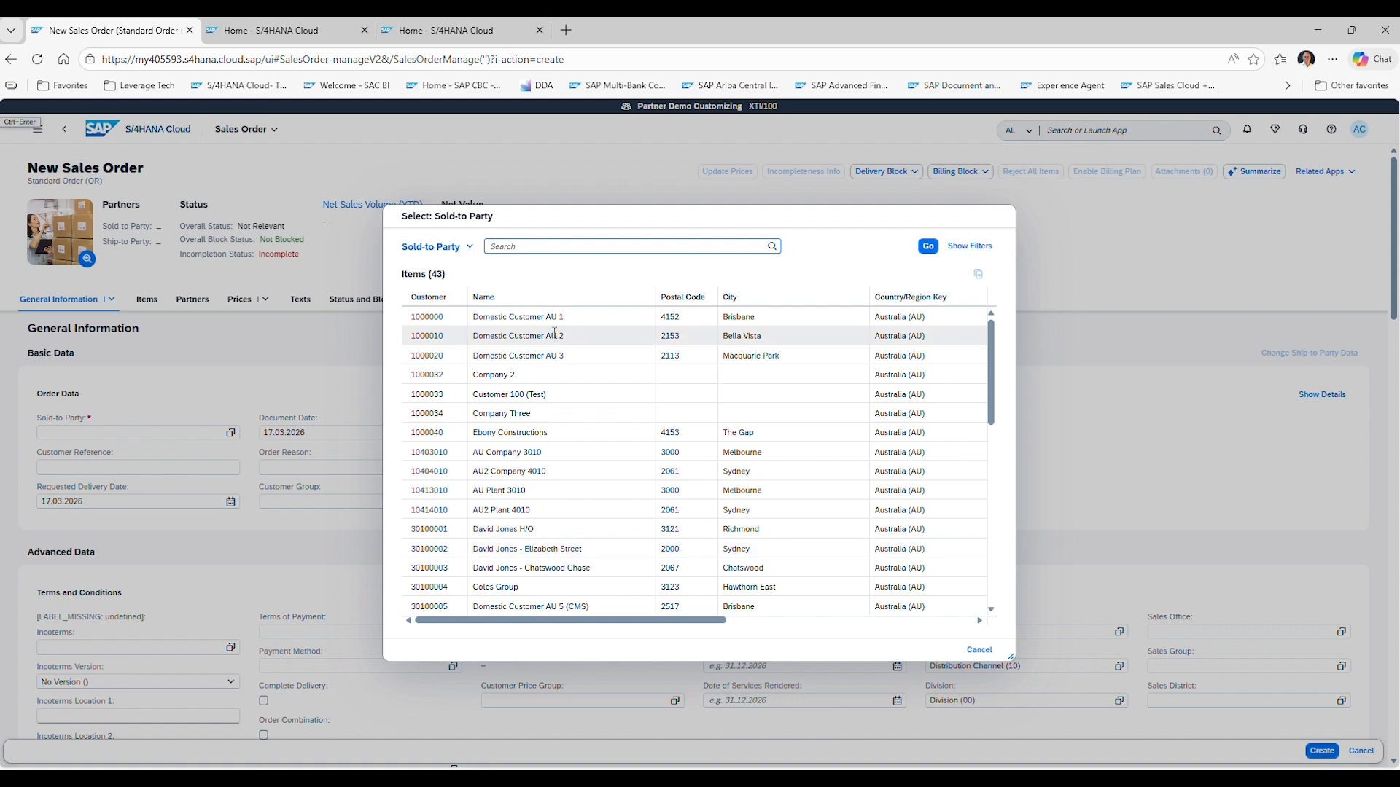
{"action": "left_click", "coordinate": [576, 344]}
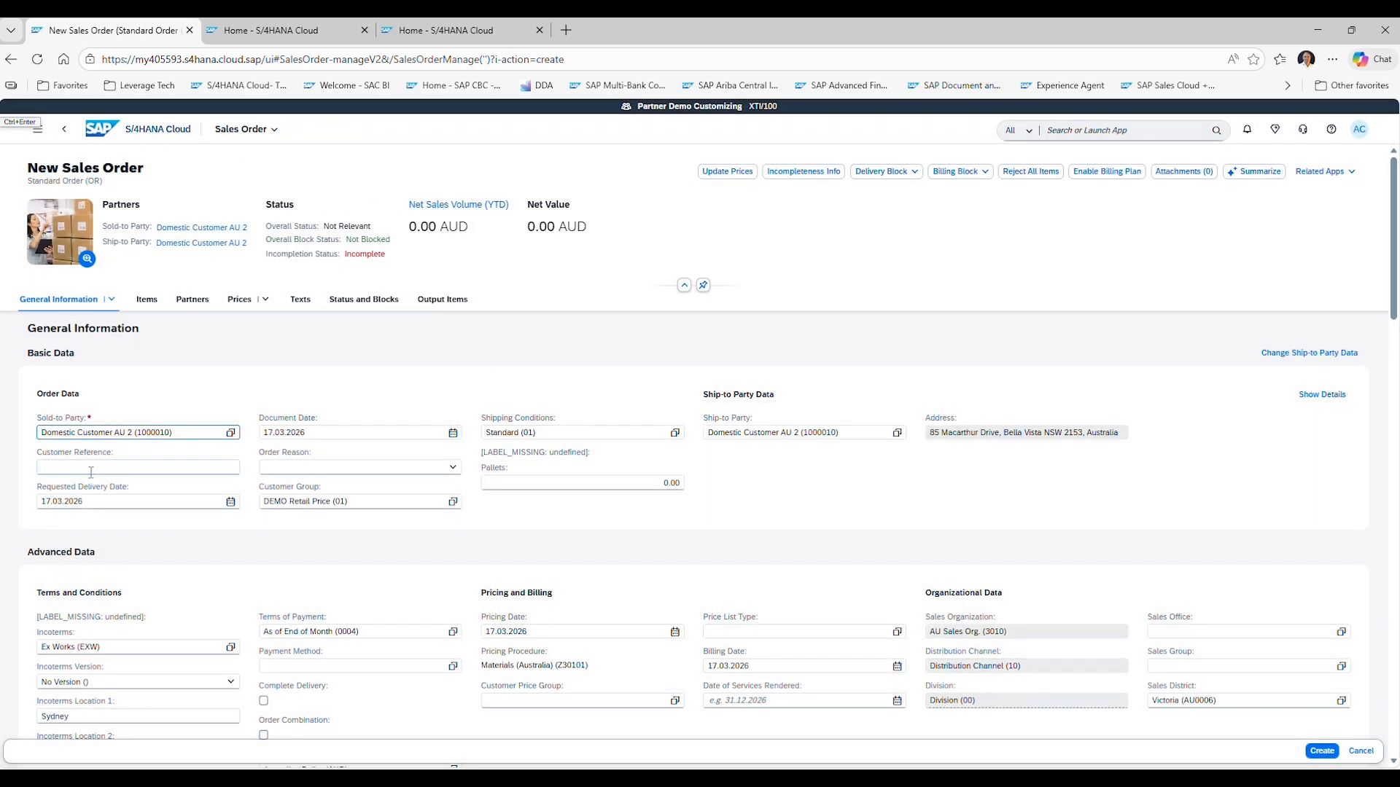
{"action": "left_click", "coordinate": [91, 471]}
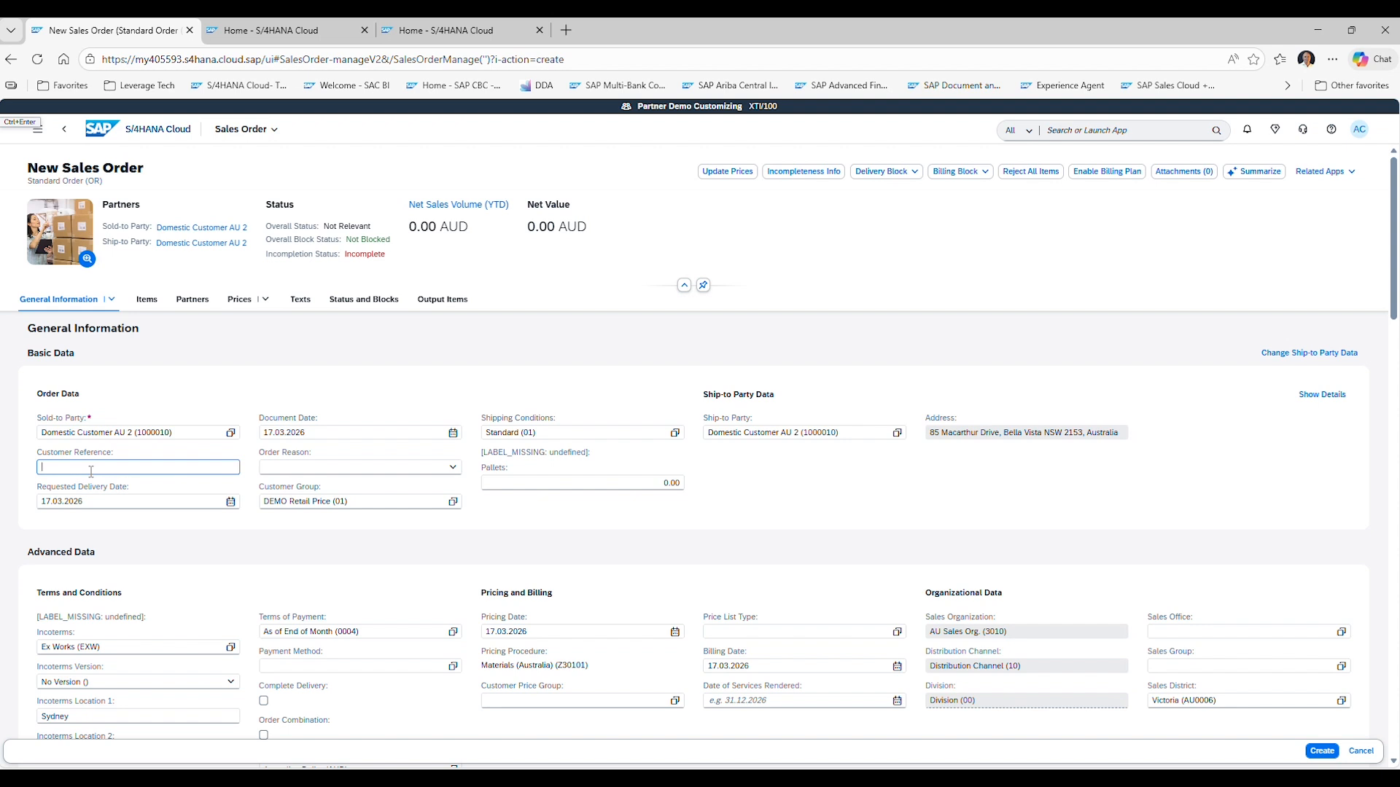
{"action": "type", "text": "170326"}
Add Samsung Galaxy Z Fold6 (TG11) as the product of the first order item.
{"action": "scroll", "coordinate": [246, 601], "scroll_direction": "down", "scroll_amount": 1}
{"action": "scroll", "coordinate": [247, 601], "scroll_direction": "down", "scroll_amount": 5}
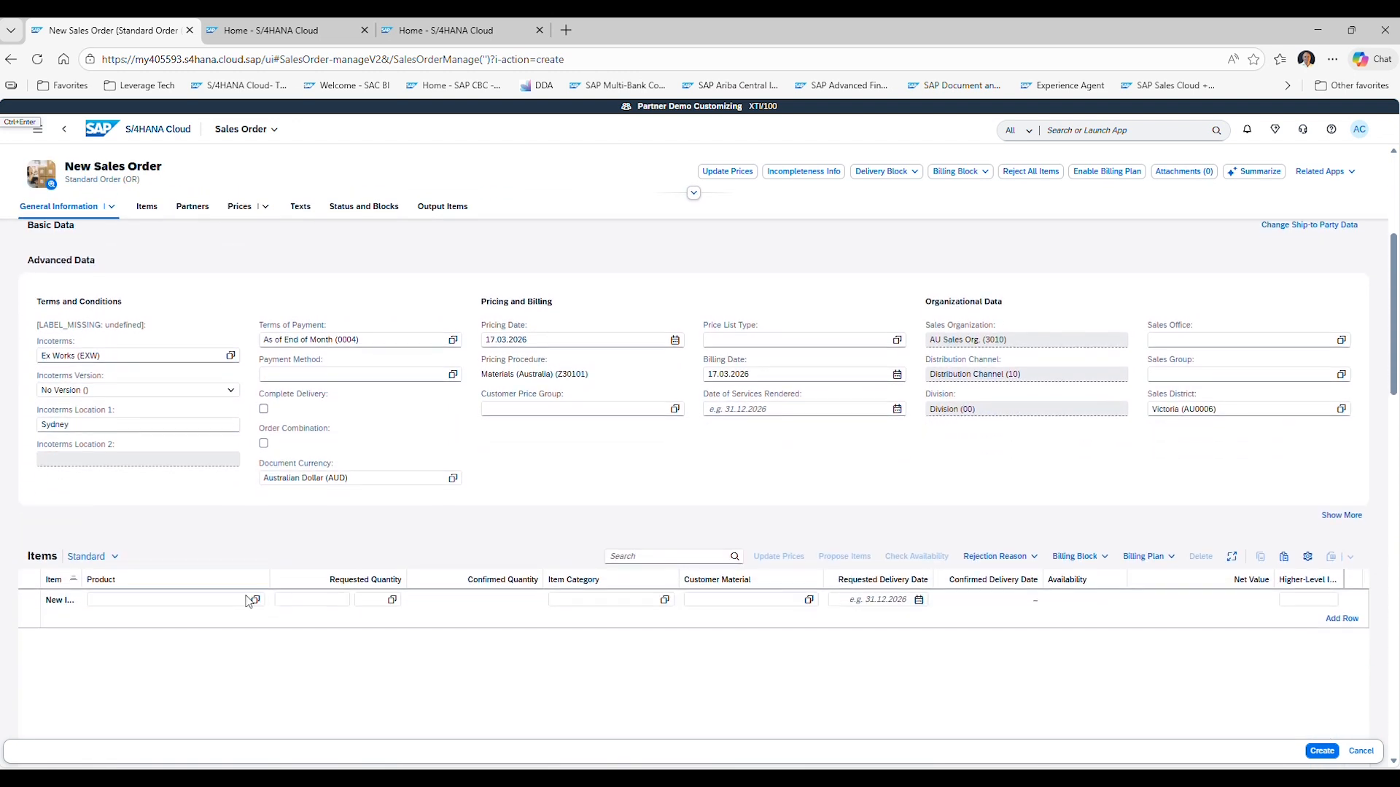
{"action": "left_click", "coordinate": [161, 411]}
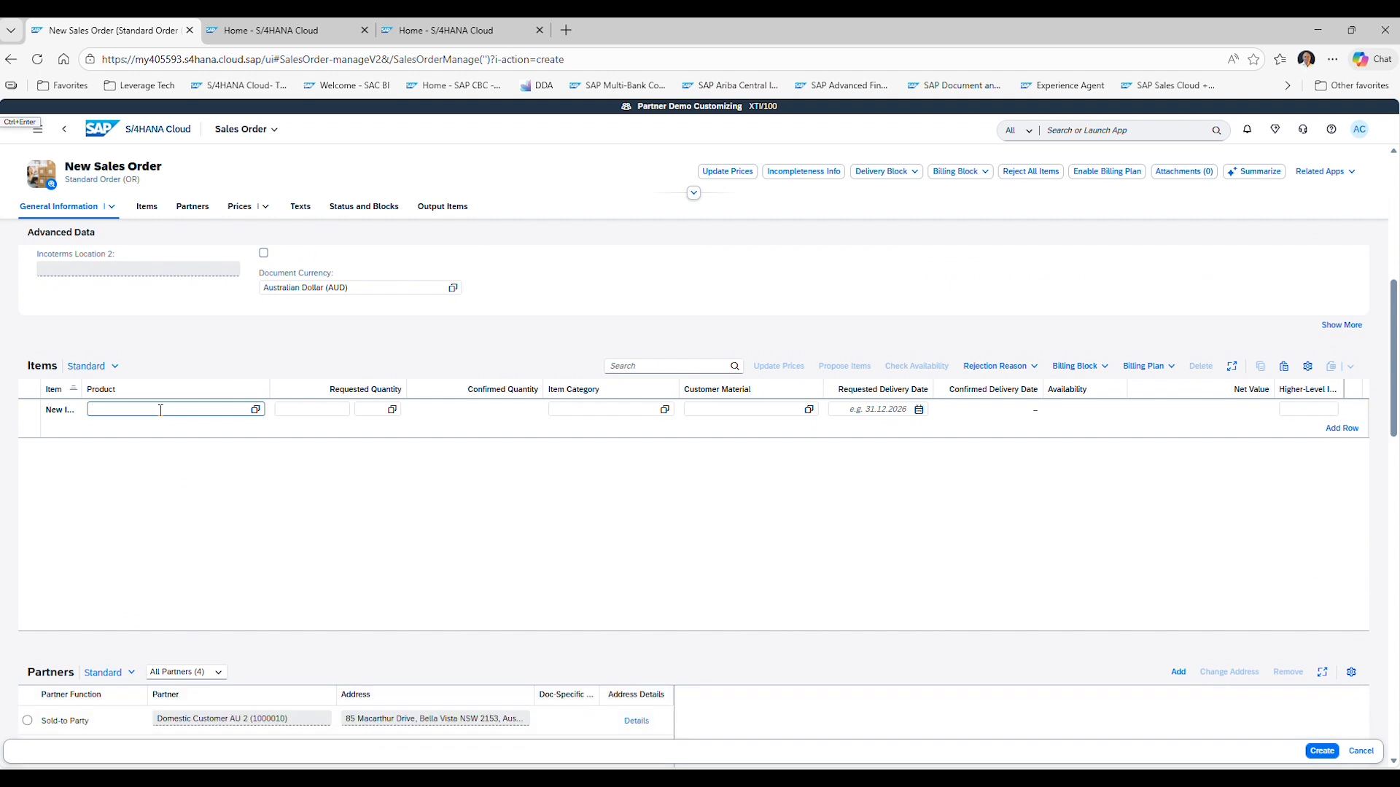
{"action": "scroll", "coordinate": [161, 410], "scroll_direction": "up", "scroll_amount": 3}
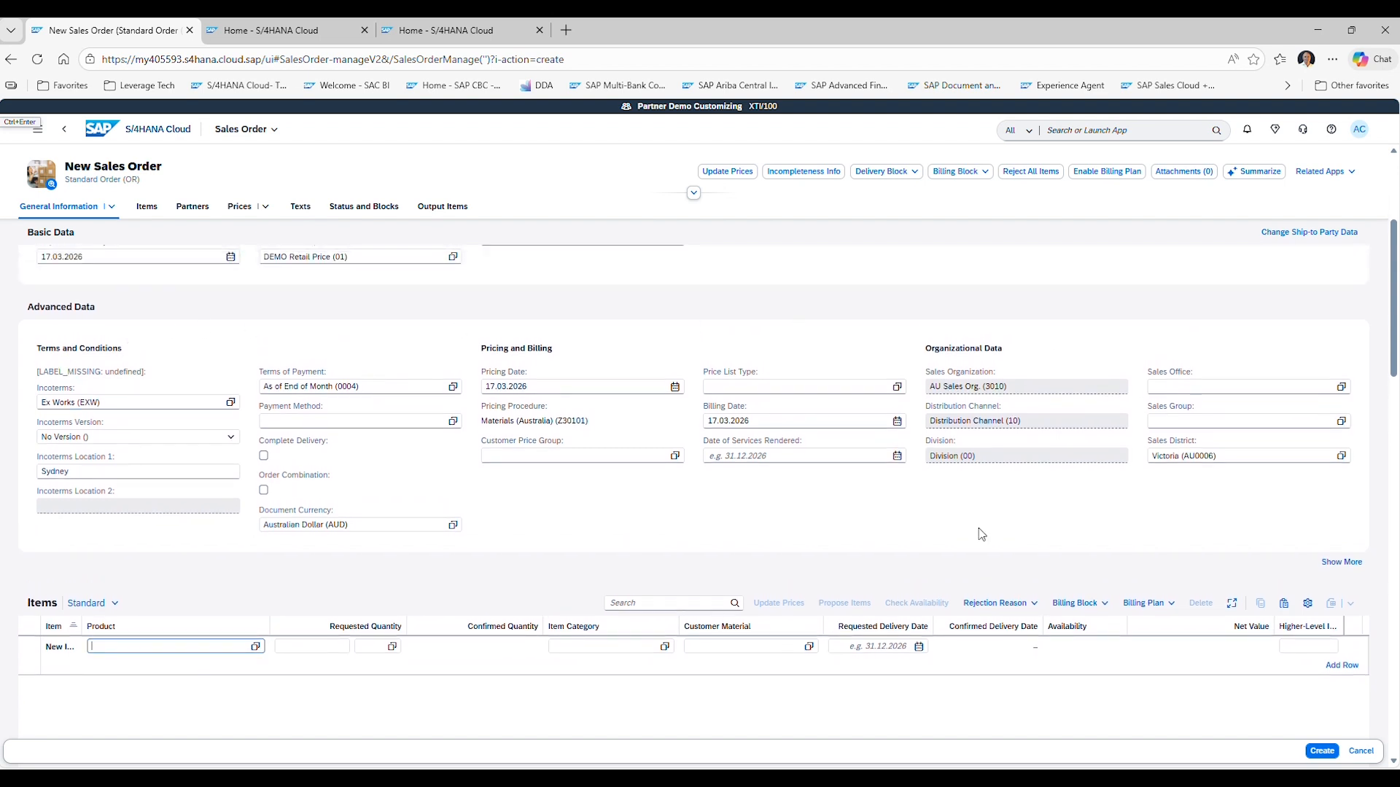
{"action": "scroll", "coordinate": [103, 368], "scroll_direction": "up", "scroll_amount": 1}
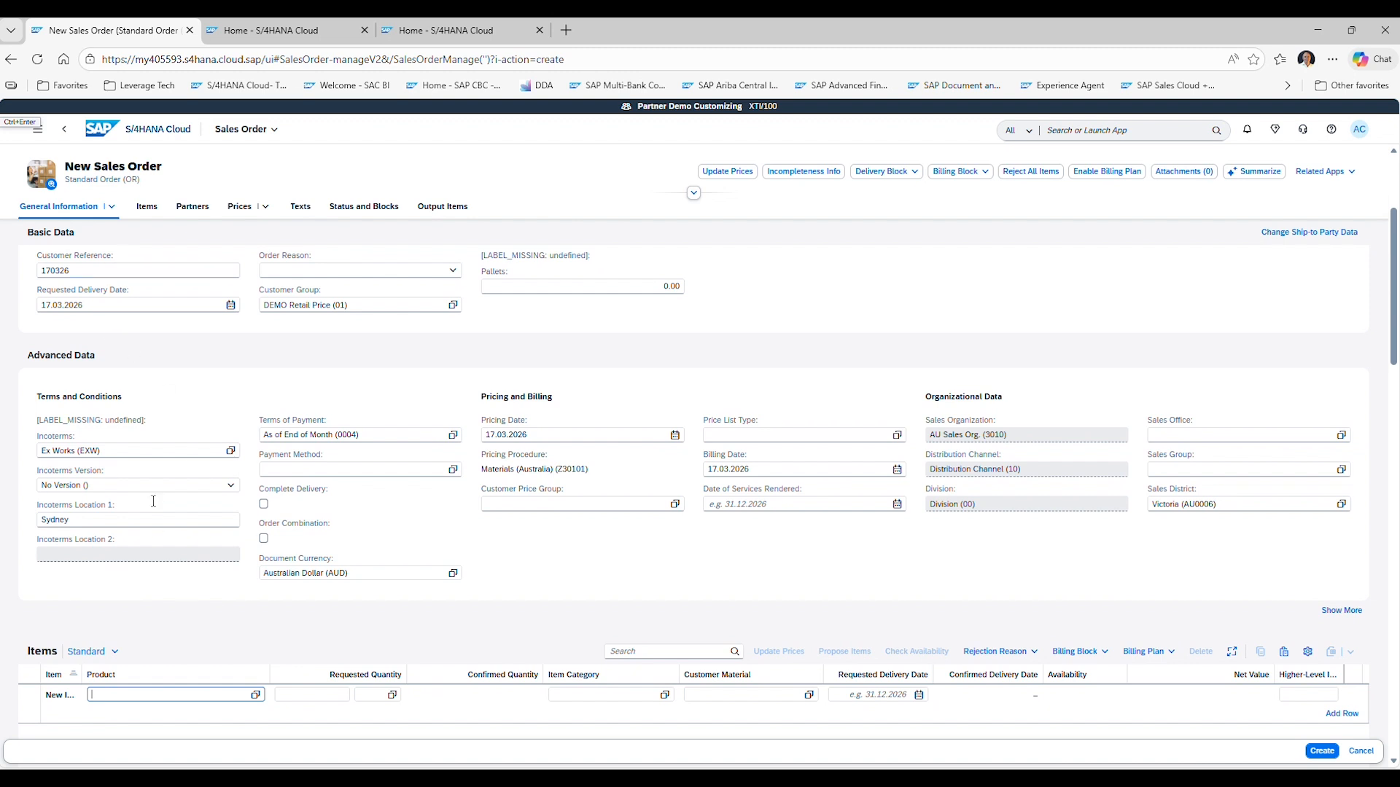
{"action": "scroll", "coordinate": [210, 595], "scroll_direction": "down", "scroll_amount": 1}
{"action": "scroll", "coordinate": [211, 595], "scroll_direction": "down", "scroll_amount": 1}
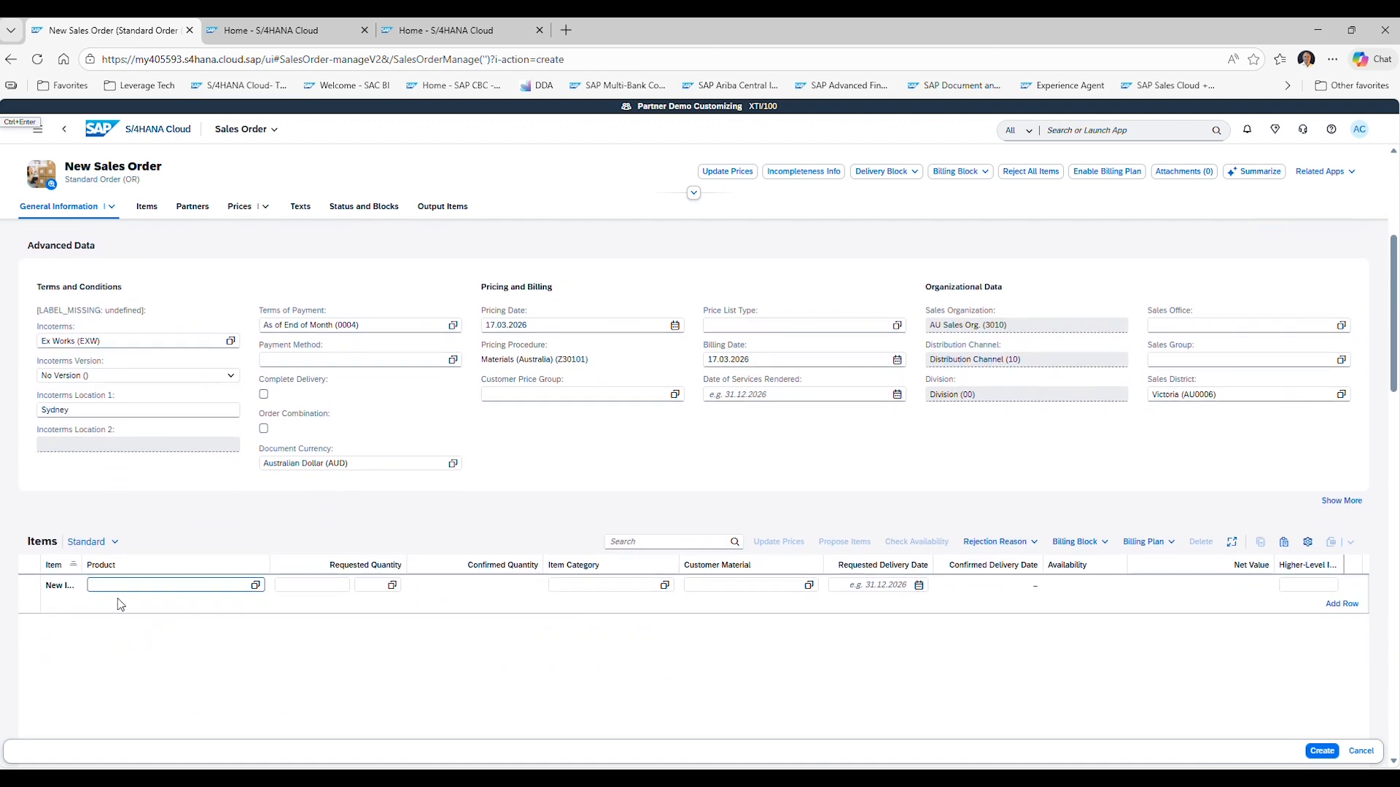
{"action": "type", "text": "Tg11"}
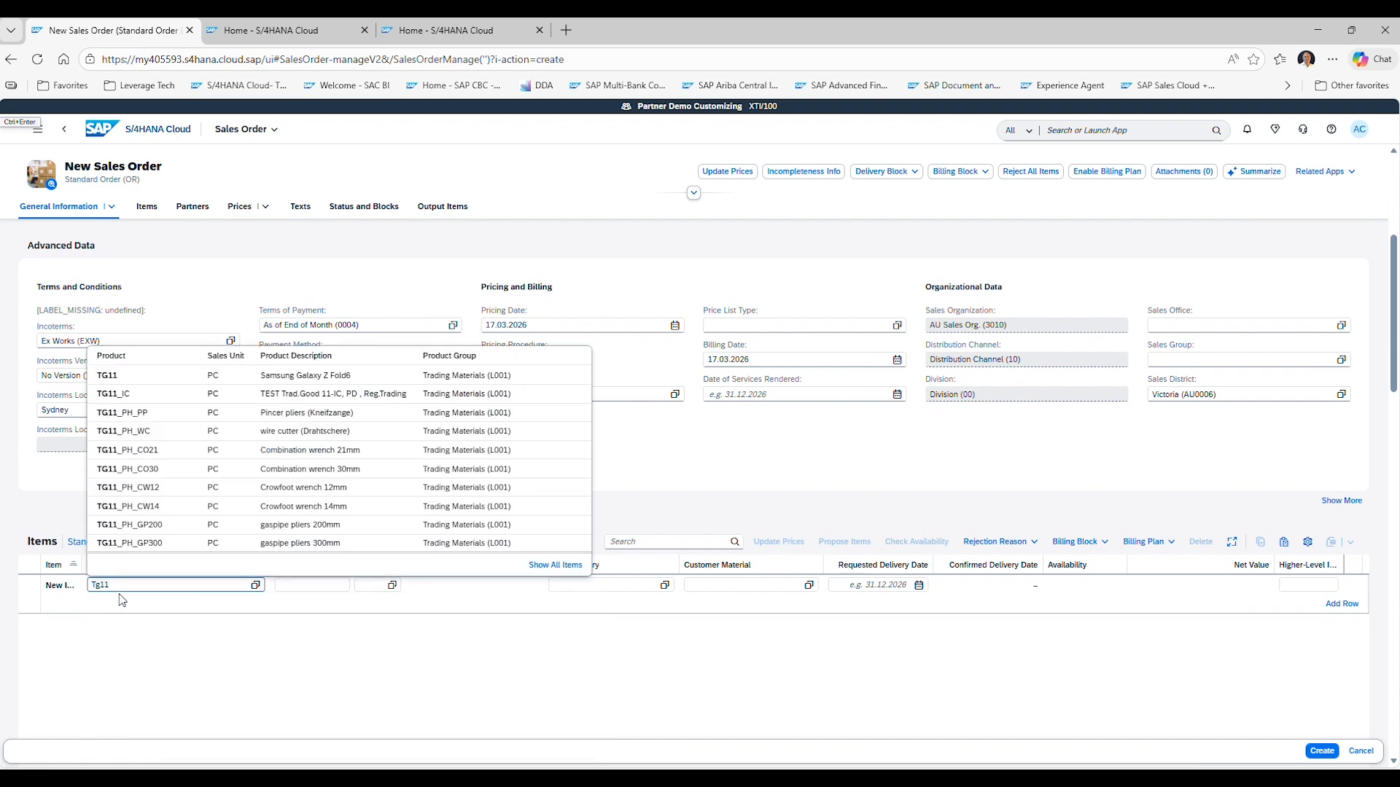
{"action": "key", "text": "BackSpace"}
{"action": "key", "text": "BackSpace"}
{"action": "key", "text": "BackSpace"}
{"action": "key", "text": "BackSpace"}
{"action": "type", "text": "sam"}
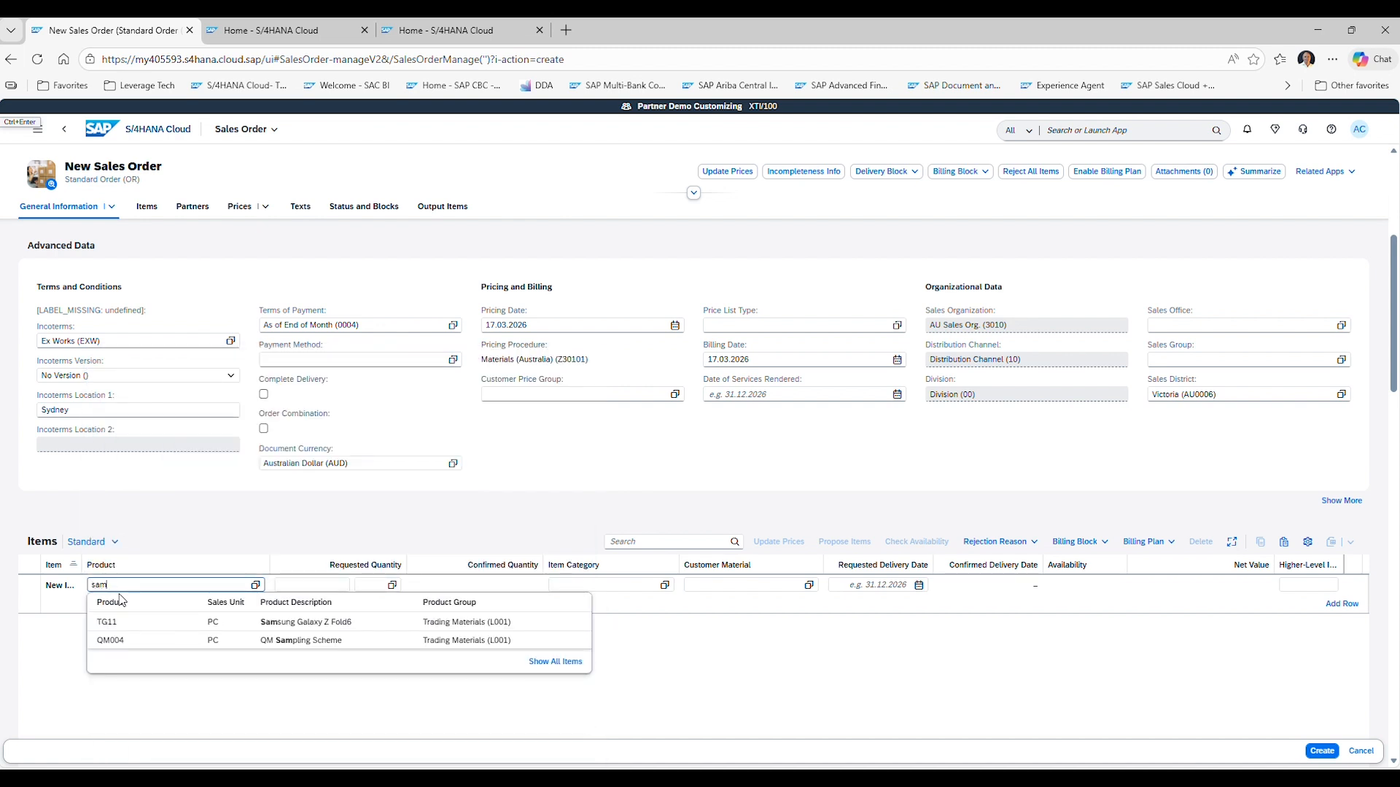
{"action": "left_click", "coordinate": [315, 621]}
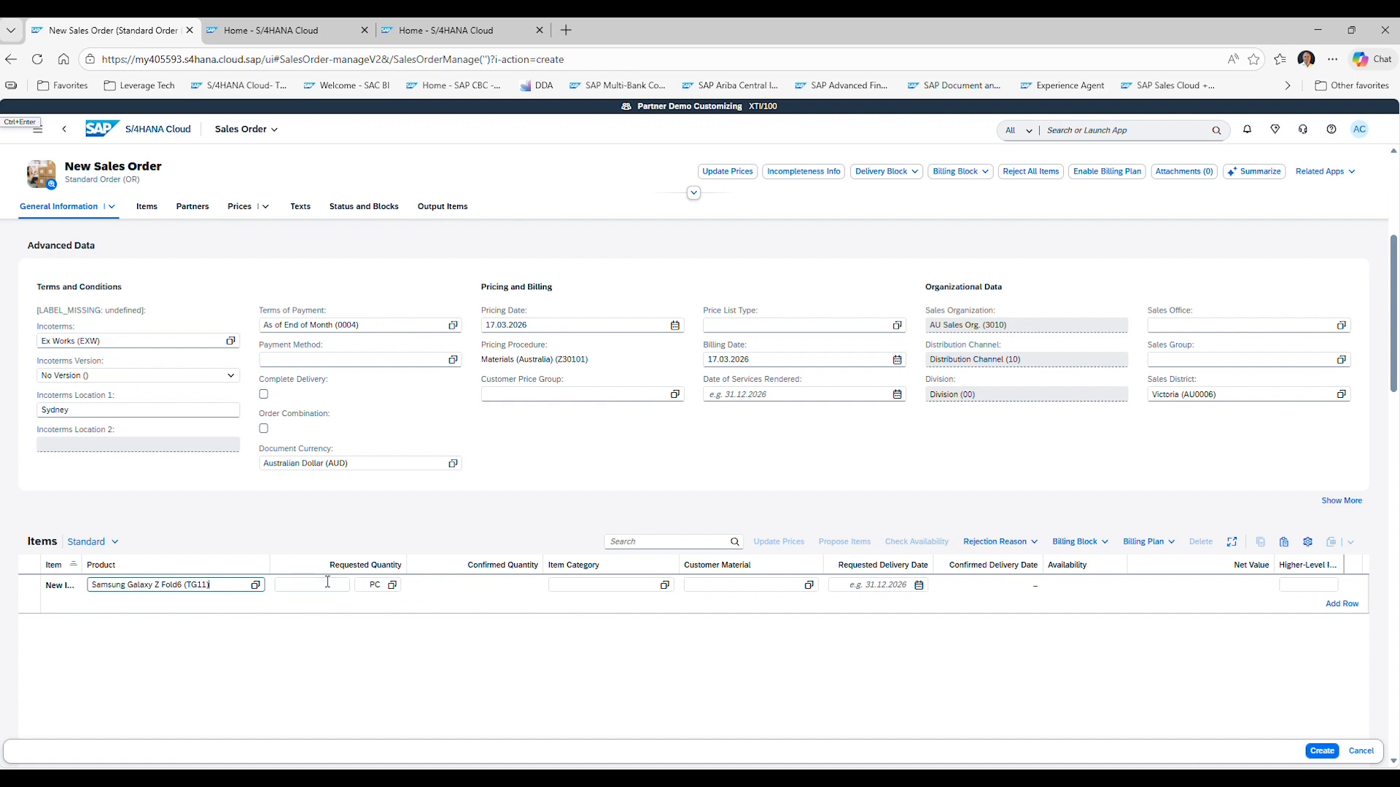
Set the item's requested quantity to 3 PC.
{"action": "left_click", "coordinate": [327, 583]}
{"action": "key", "text": "Tab"}
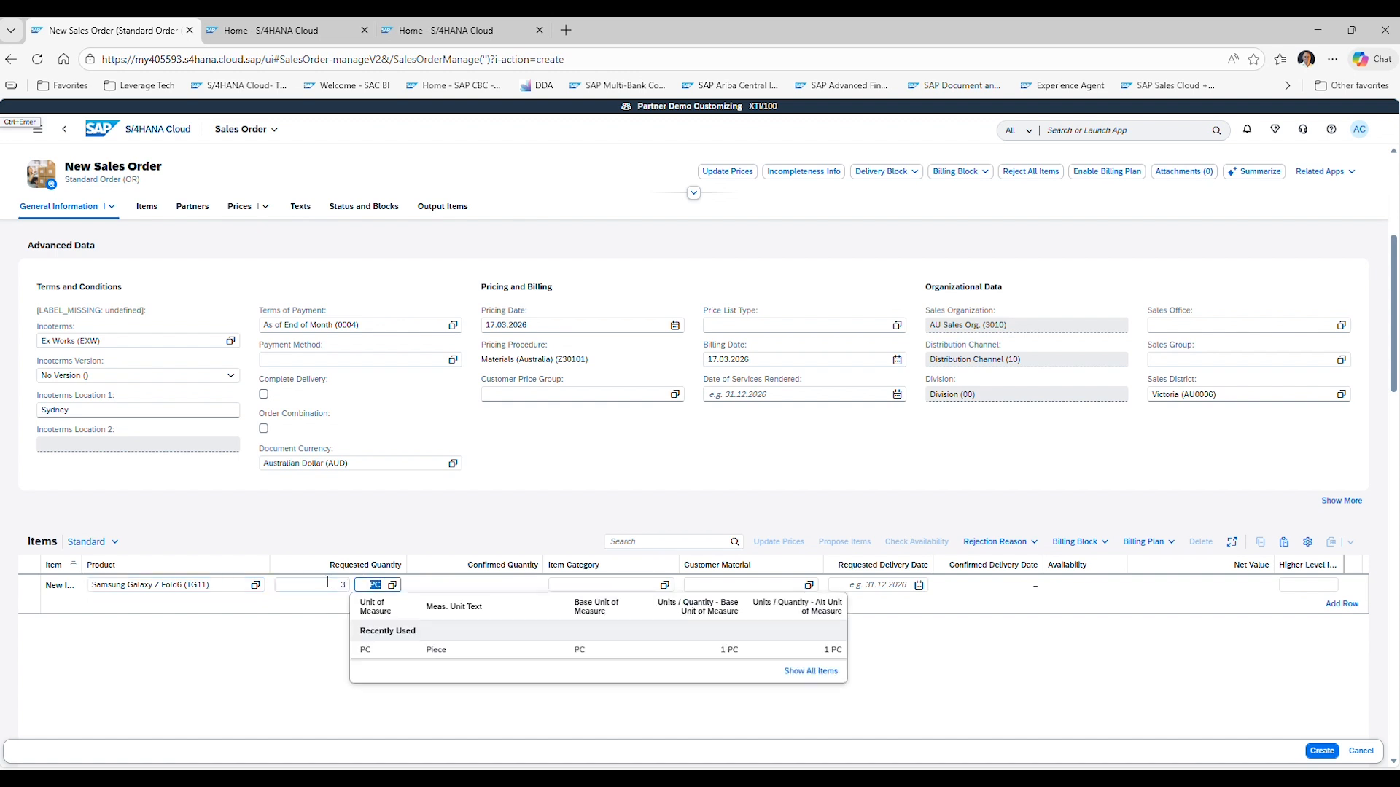
{"action": "key", "text": "Escape"}
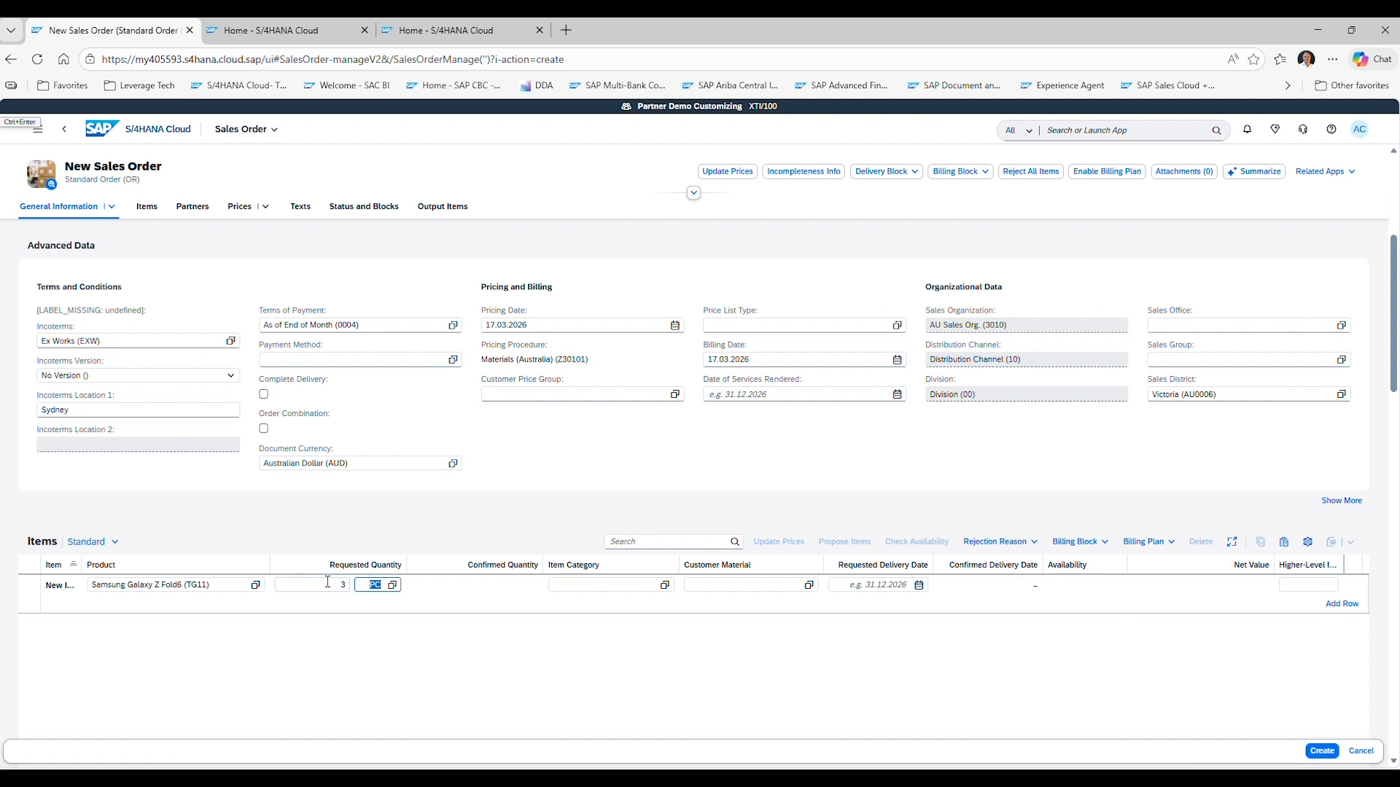
{"action": "key", "text": "Tab"}
{"action": "key", "text": "Return"}
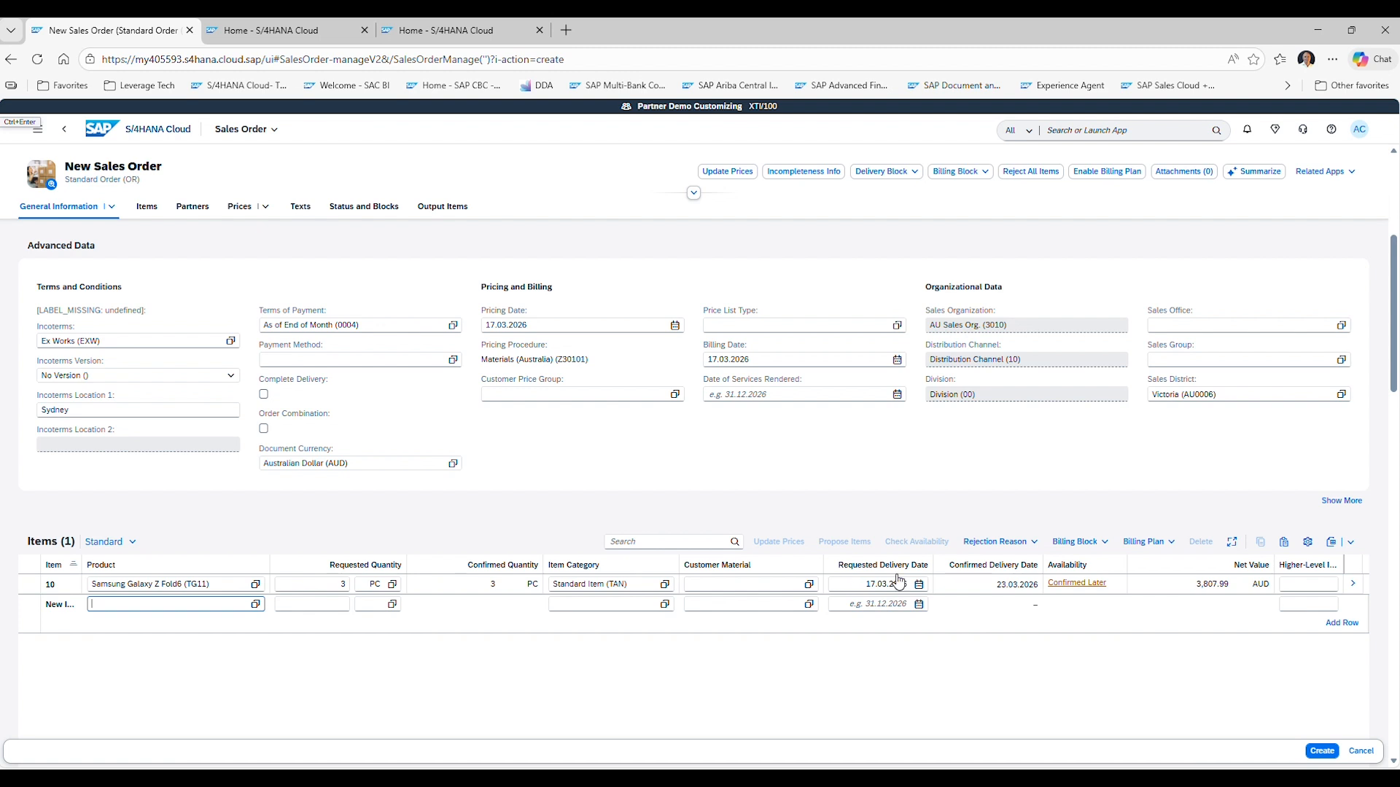
Review the availability schedule lines of the Samsung item.
{"action": "left_click", "coordinate": [1072, 588]}
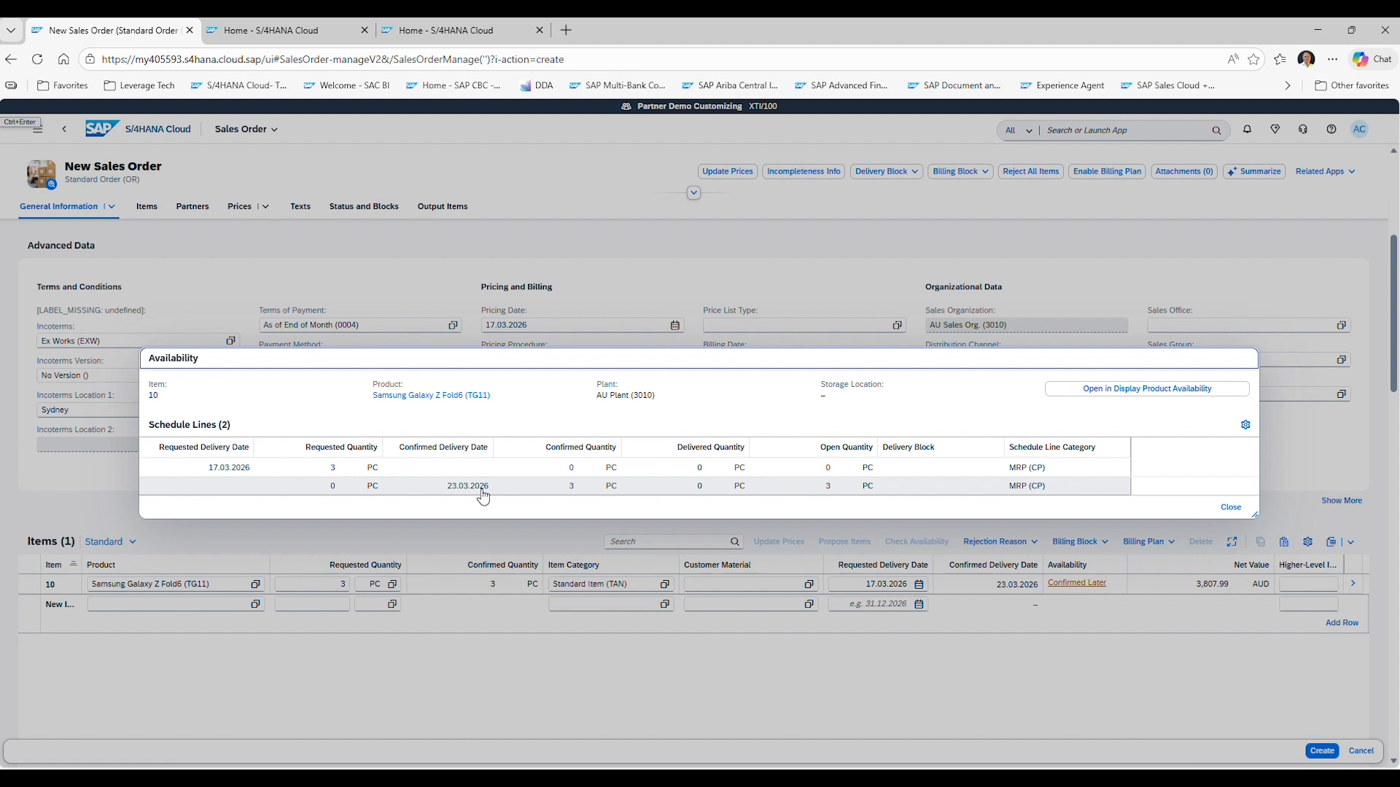
{"action": "left_click", "coordinate": [1229, 507]}
{"action": "left_click", "coordinate": [852, 584]}
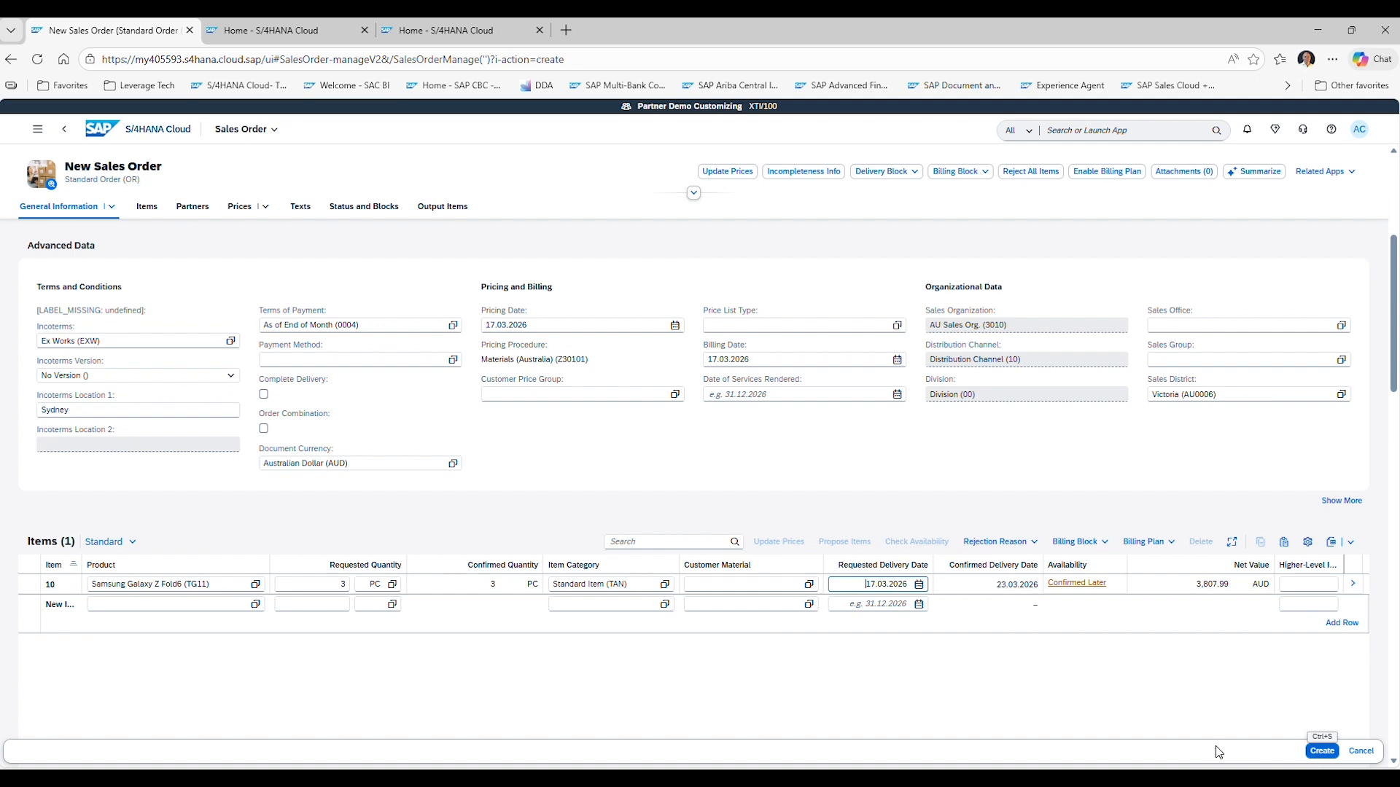
Create the sales order.
{"action": "scroll", "coordinate": [218, 329], "scroll_direction": "up", "scroll_amount": 2}
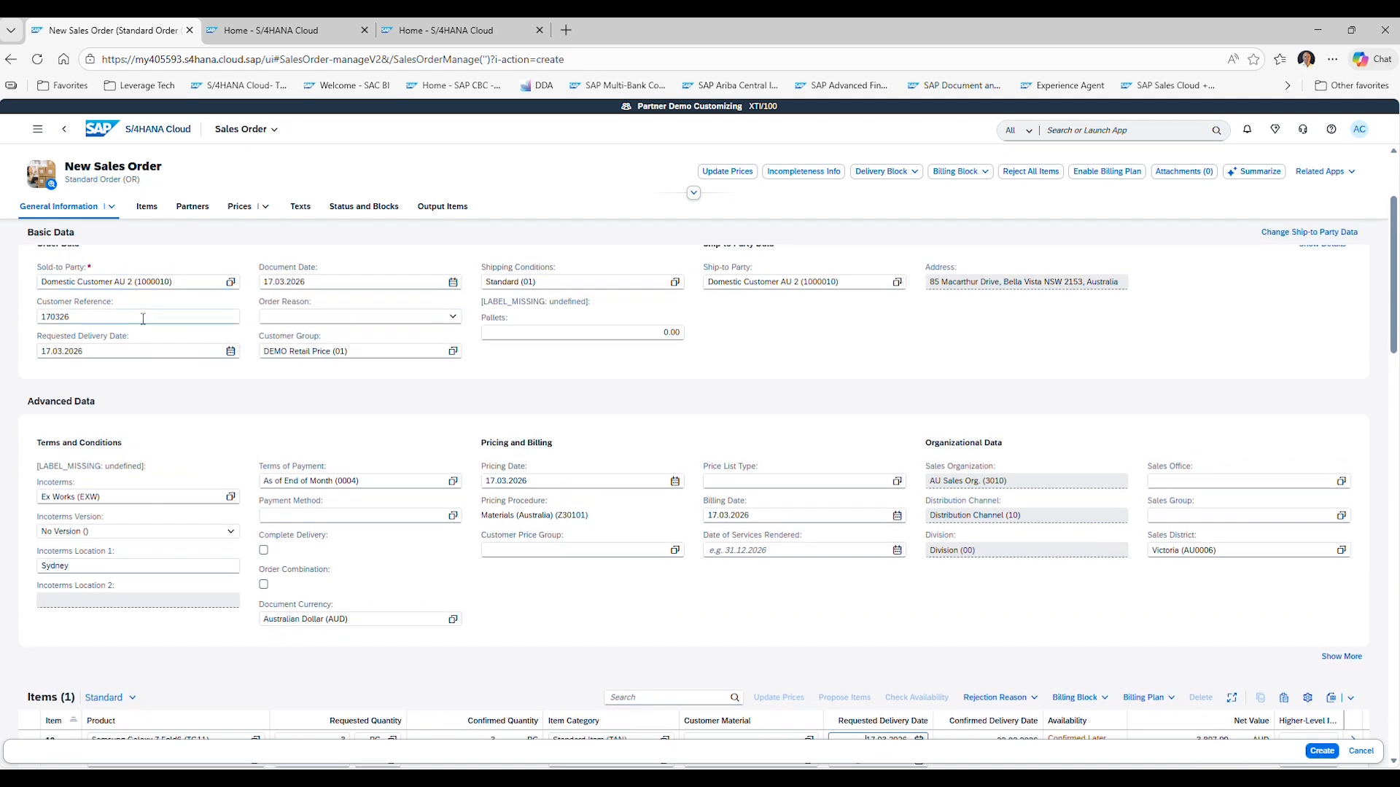
{"action": "scroll", "coordinate": [143, 422], "scroll_direction": "down", "scroll_amount": 5}
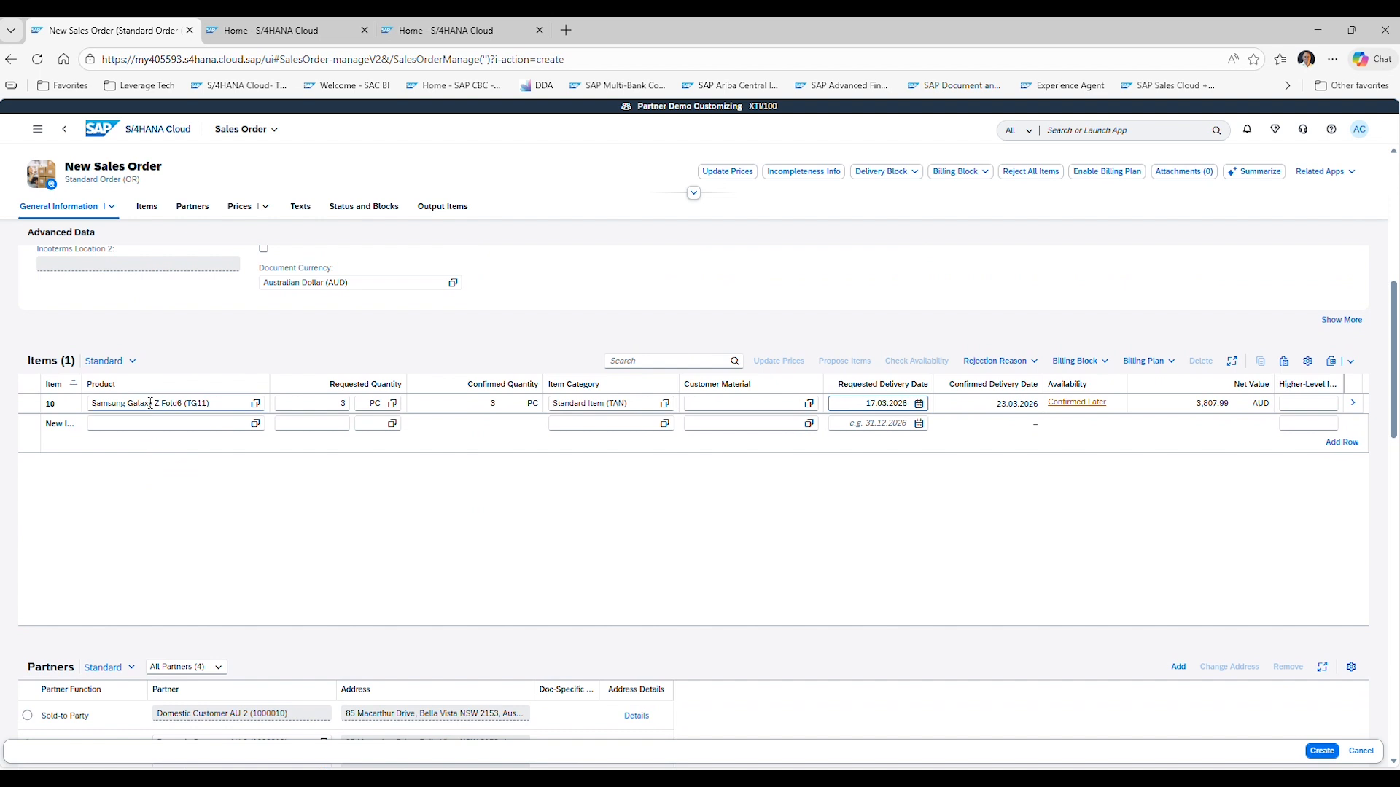
{"action": "left_click", "coordinate": [1330, 757]}
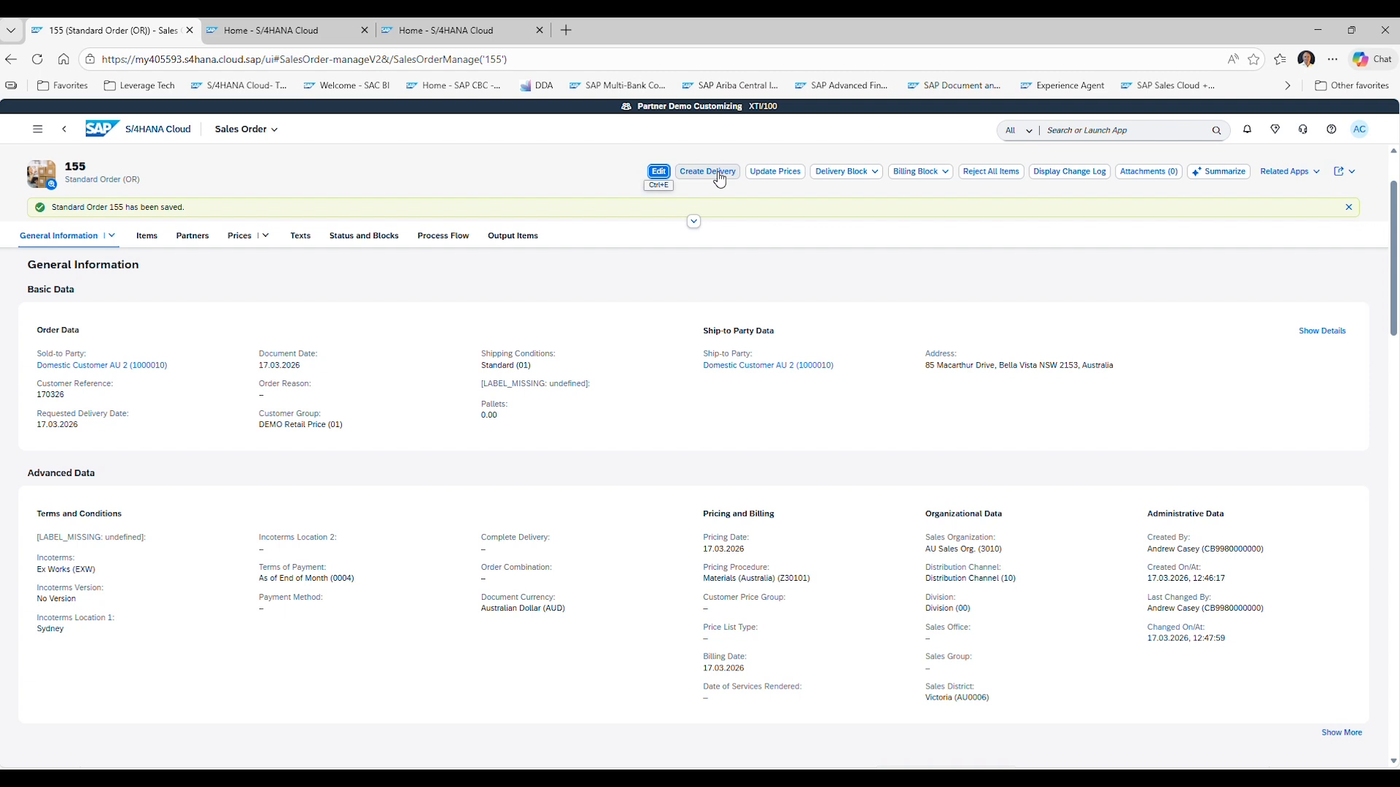
Open Create Outbound Deliveries from the Sales apps and create a delivery for sales order 155.
{"action": "left_click", "coordinate": [147, 137]}
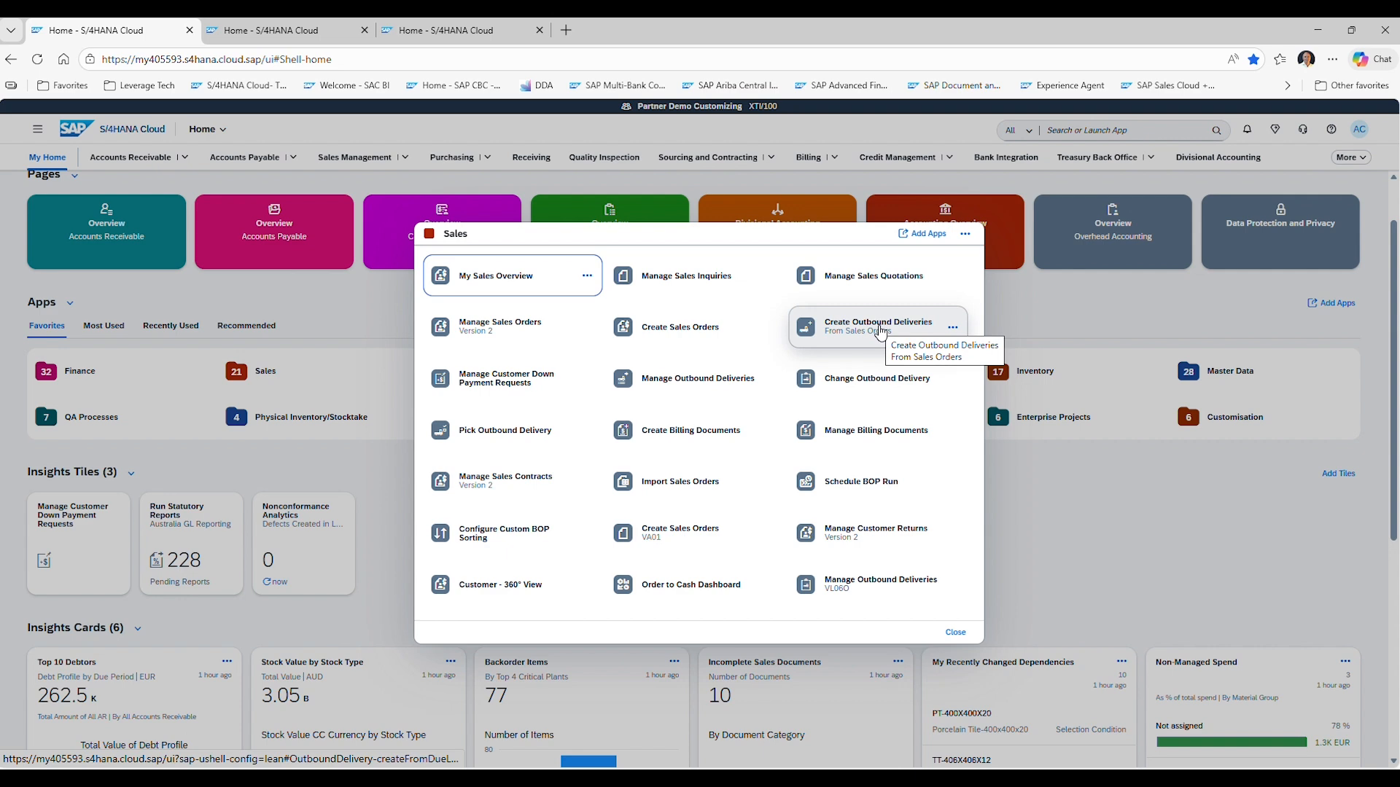
{"action": "left_click", "coordinate": [881, 329]}
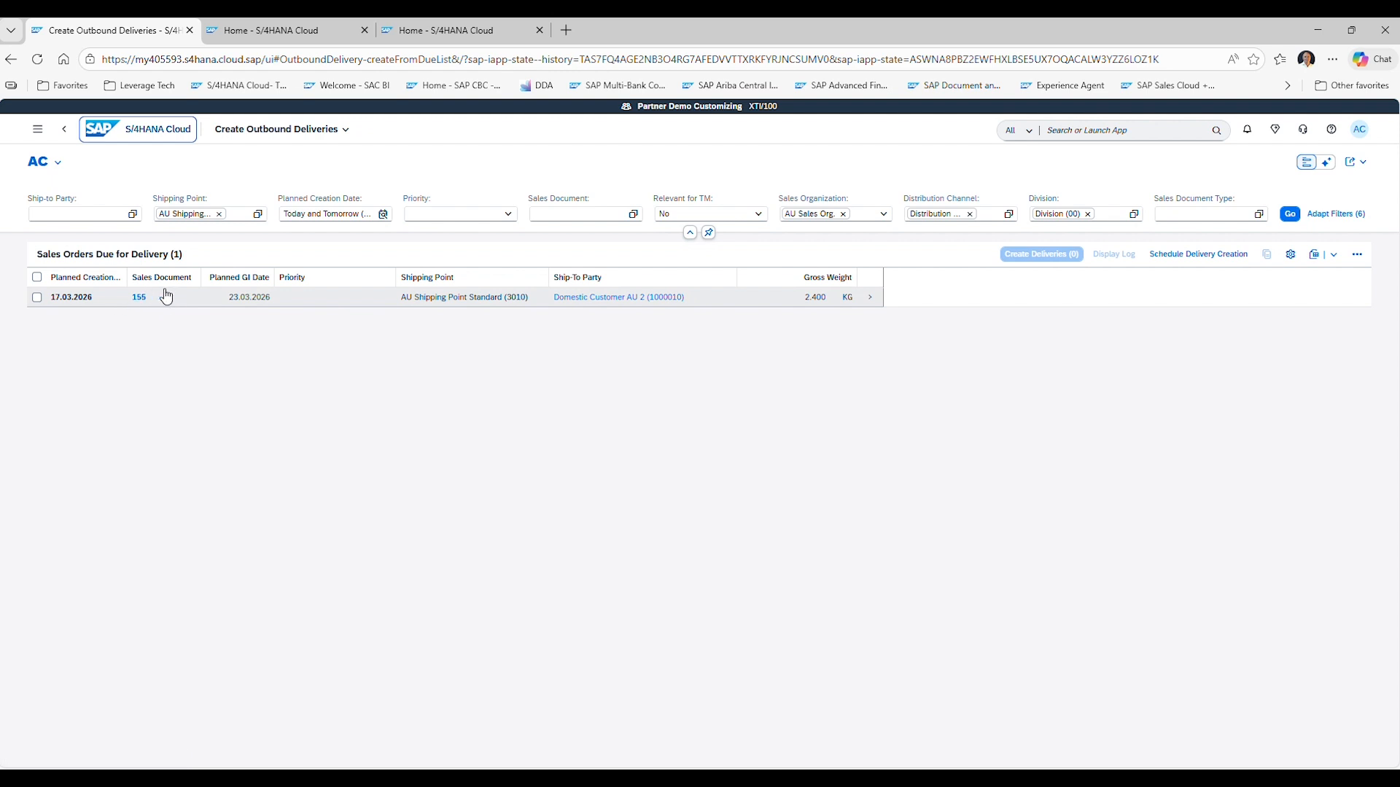
{"action": "left_click", "coordinate": [37, 297]}
{"action": "left_click", "coordinate": [1047, 260]}
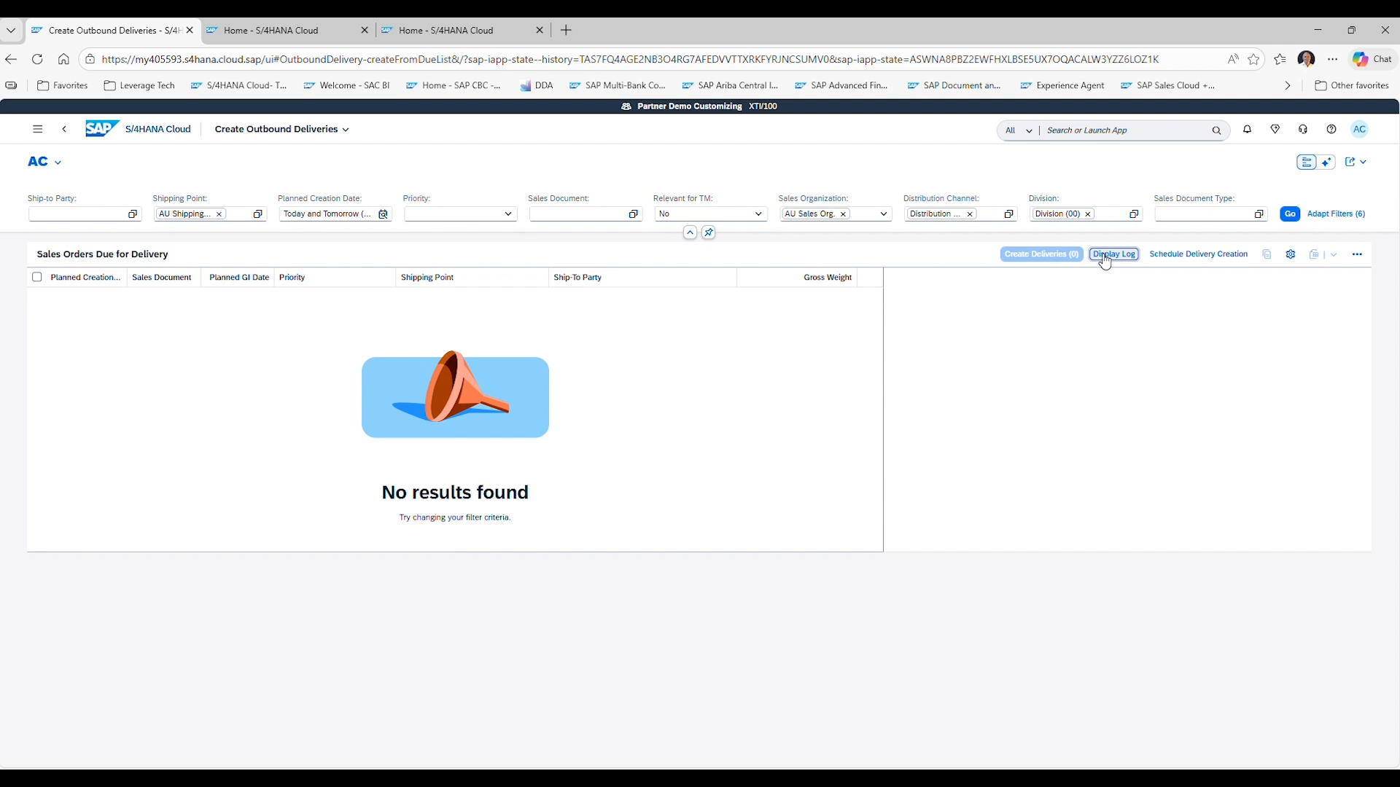
Open the delivery log and go to picking for outbound delivery 80000072.
{"action": "left_click", "coordinate": [1104, 256]}
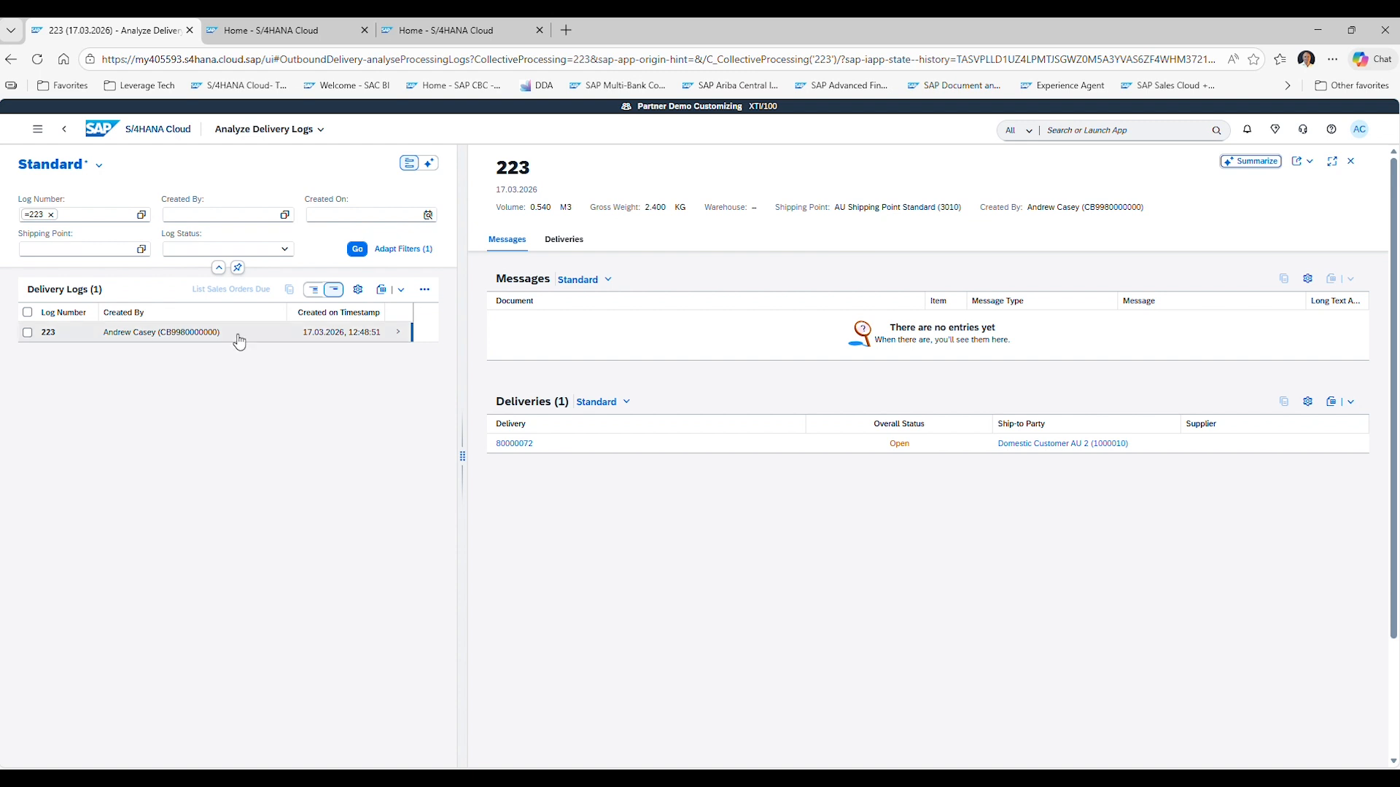
{"action": "left_click", "coordinate": [511, 445]}
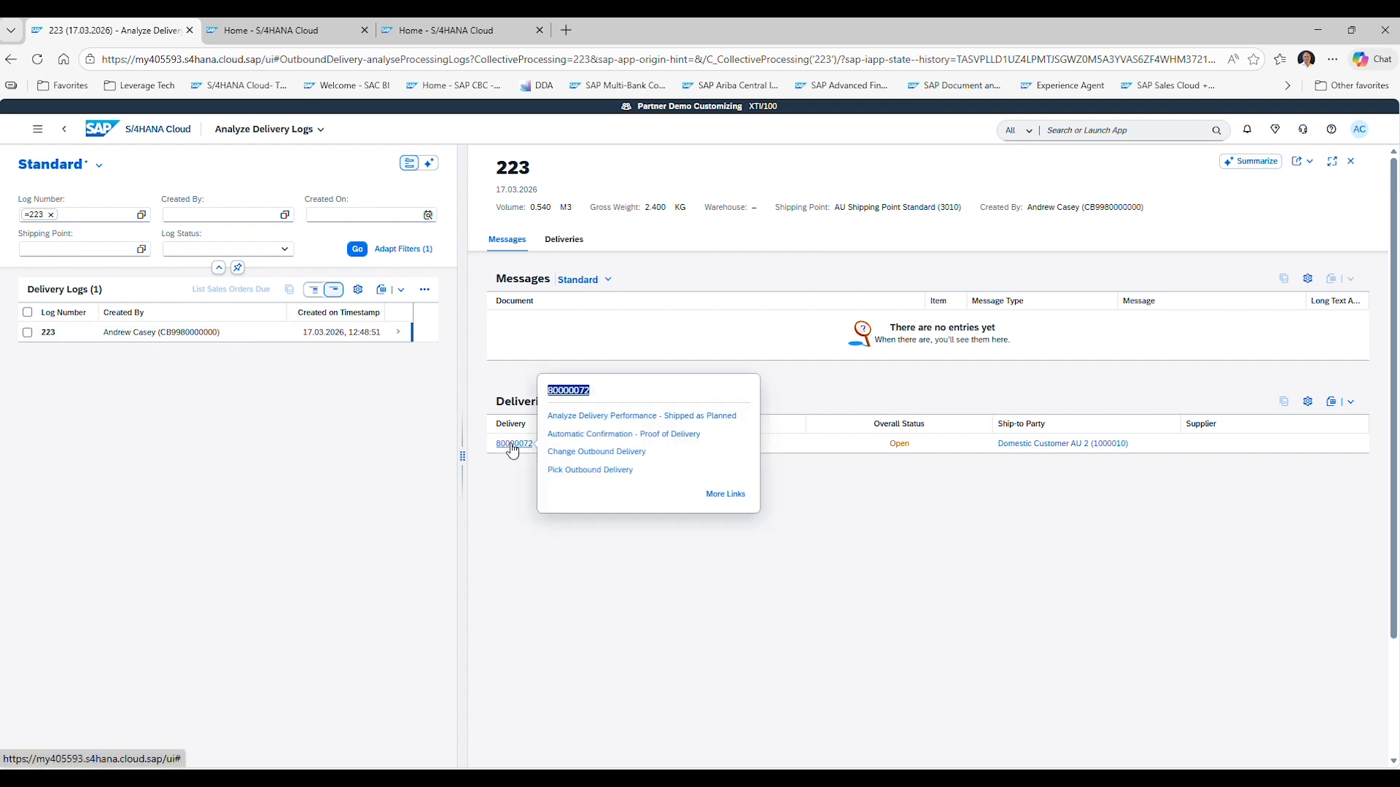
{"action": "left_click", "coordinate": [608, 472]}
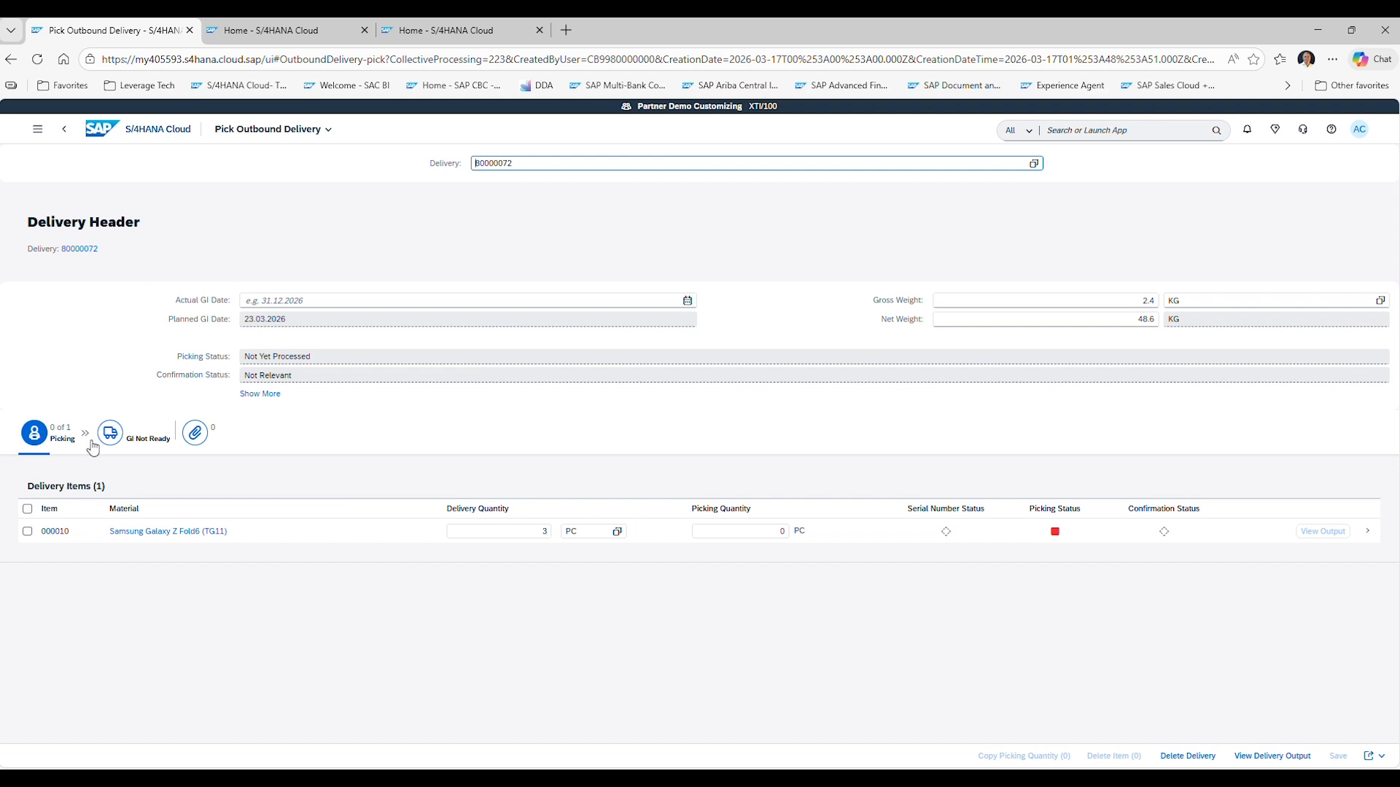
Set the delivery item's picking quantity to 3 and copy the picking quantity to complete picking.
{"action": "left_click", "coordinate": [27, 510]}
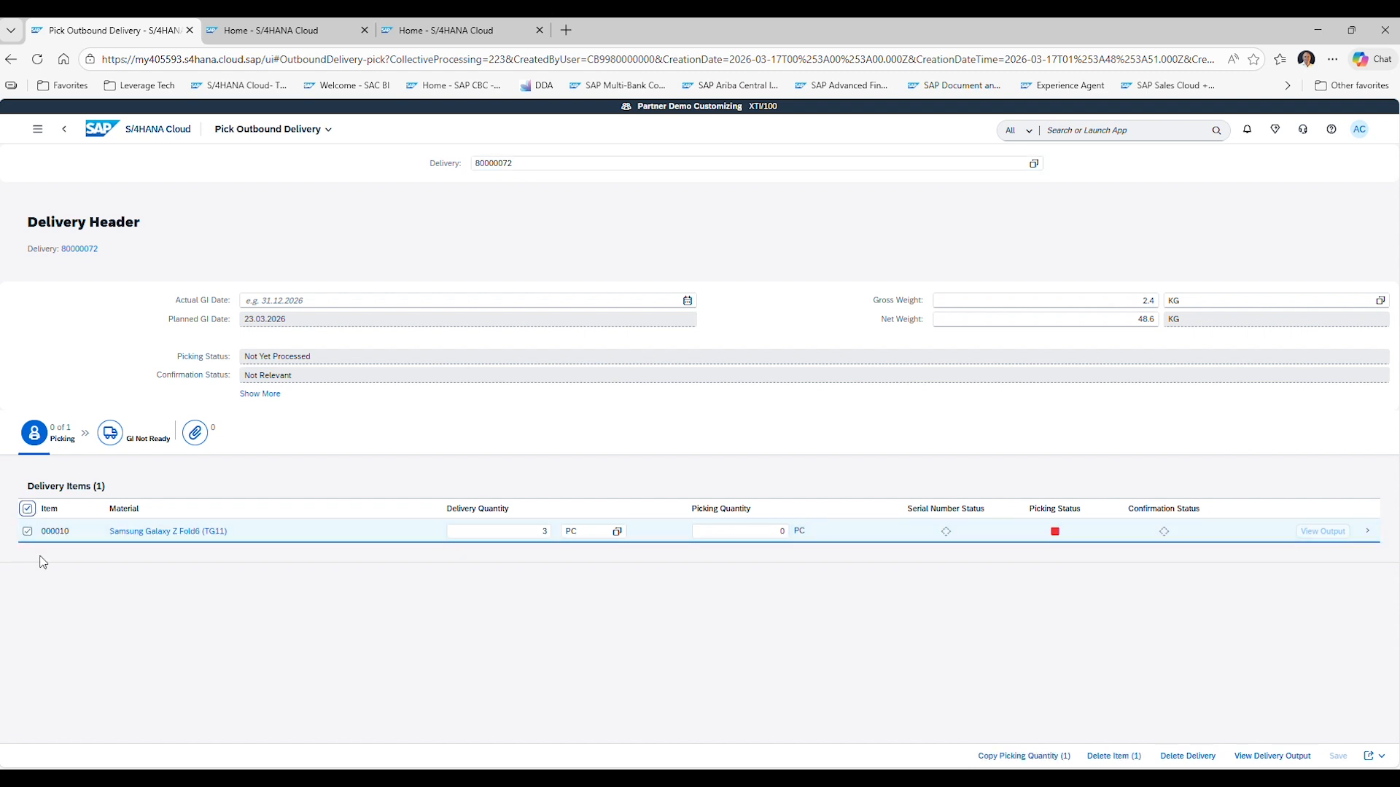
{"action": "left_click", "coordinate": [755, 531]}
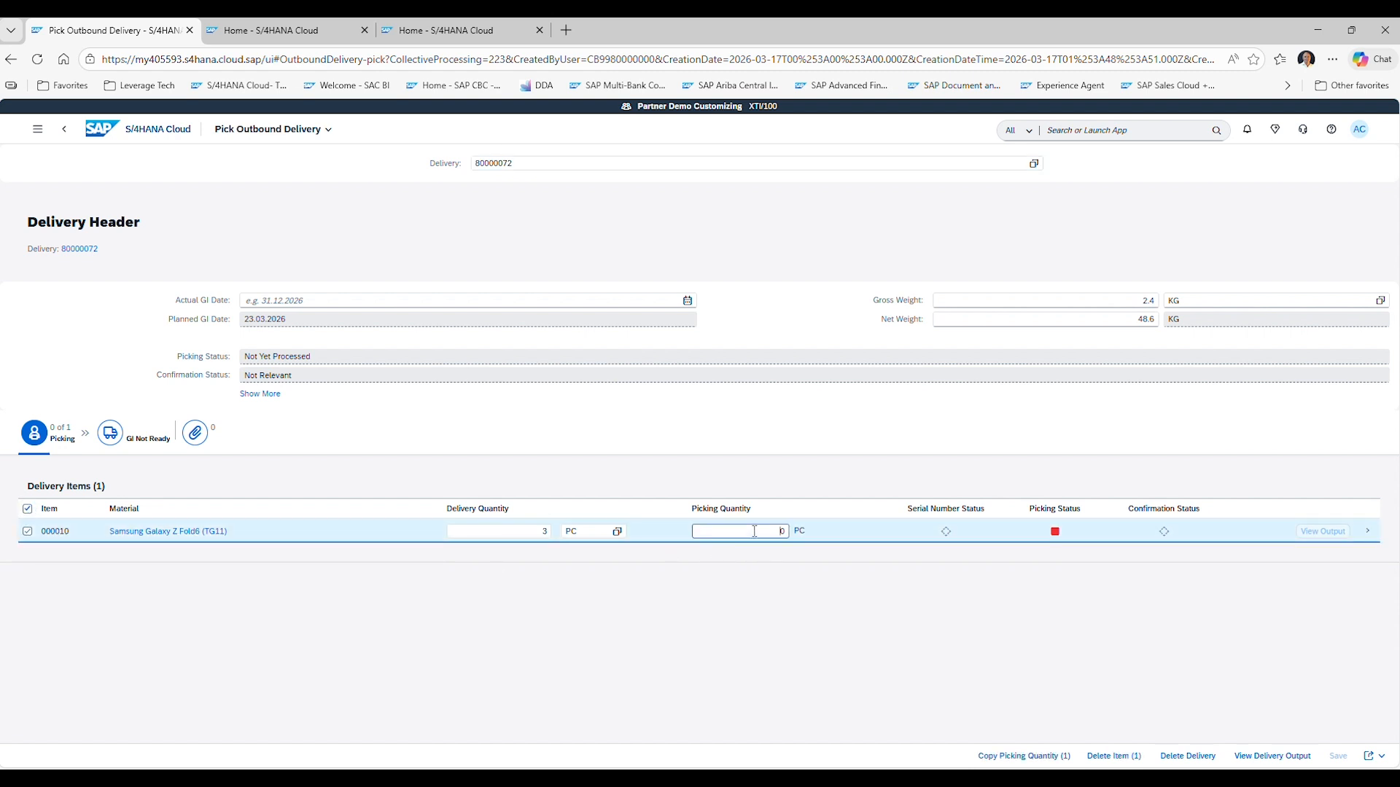
{"action": "type", "text": "3"}
{"action": "left_click", "coordinate": [804, 557]}
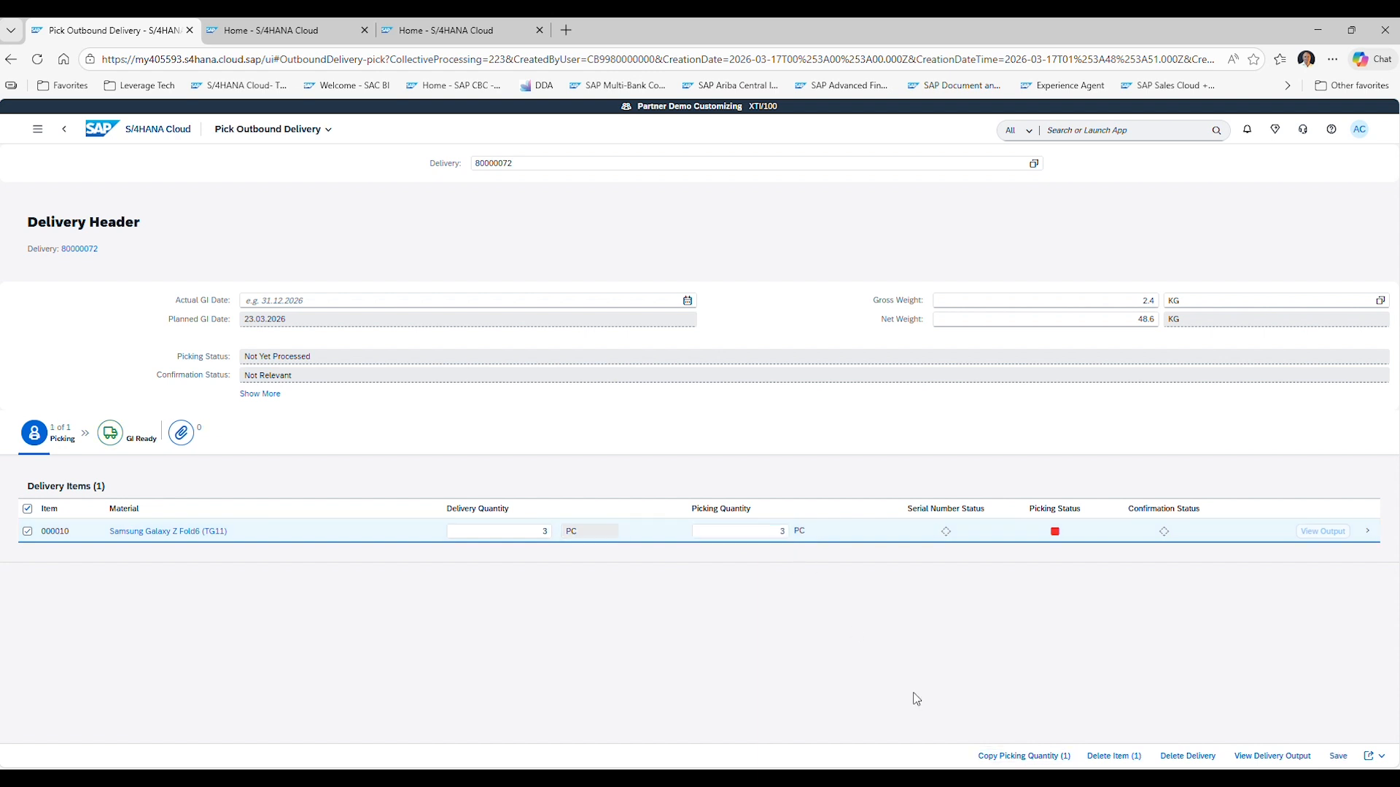
{"action": "left_click", "coordinate": [1052, 756]}
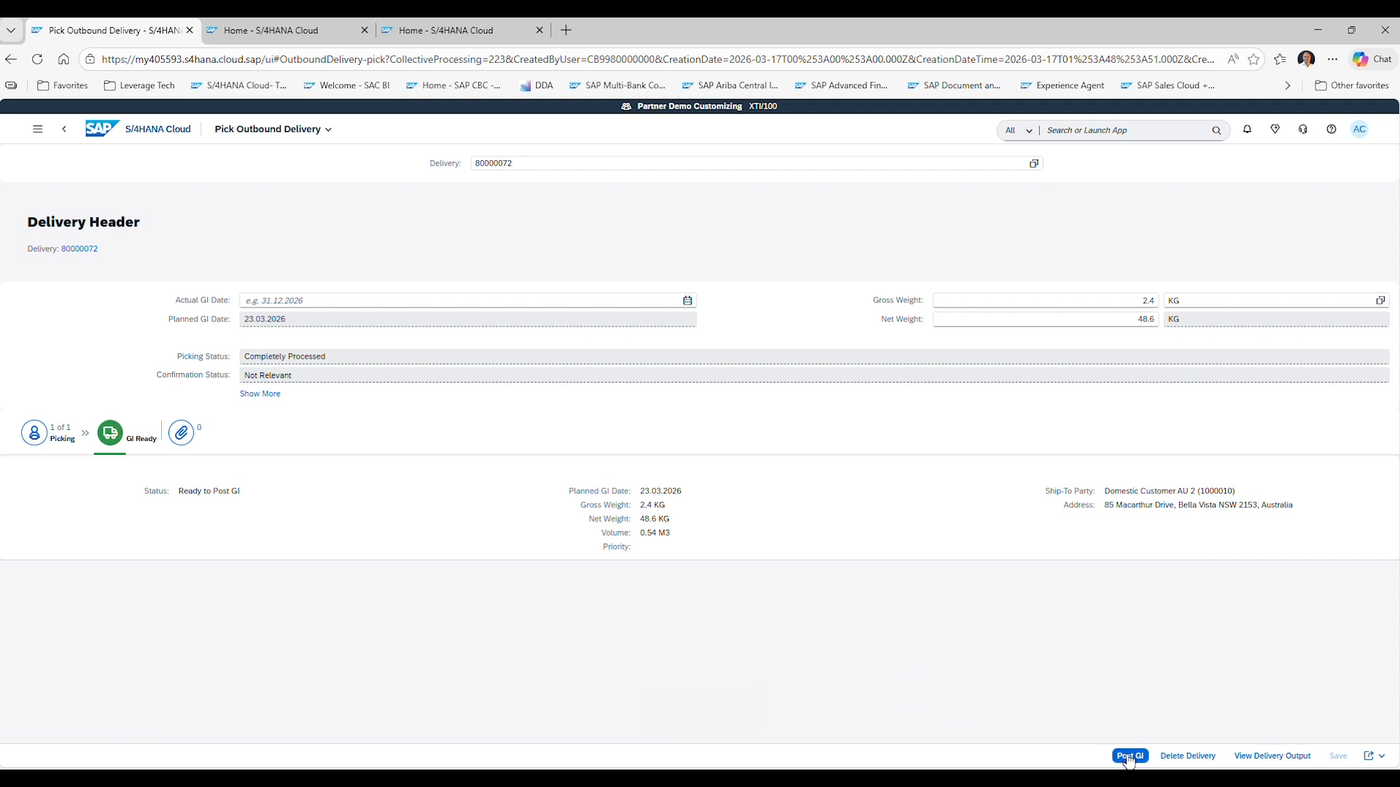
Post the goods issue for the delivery.
{"action": "left_click", "coordinate": [1128, 757]}
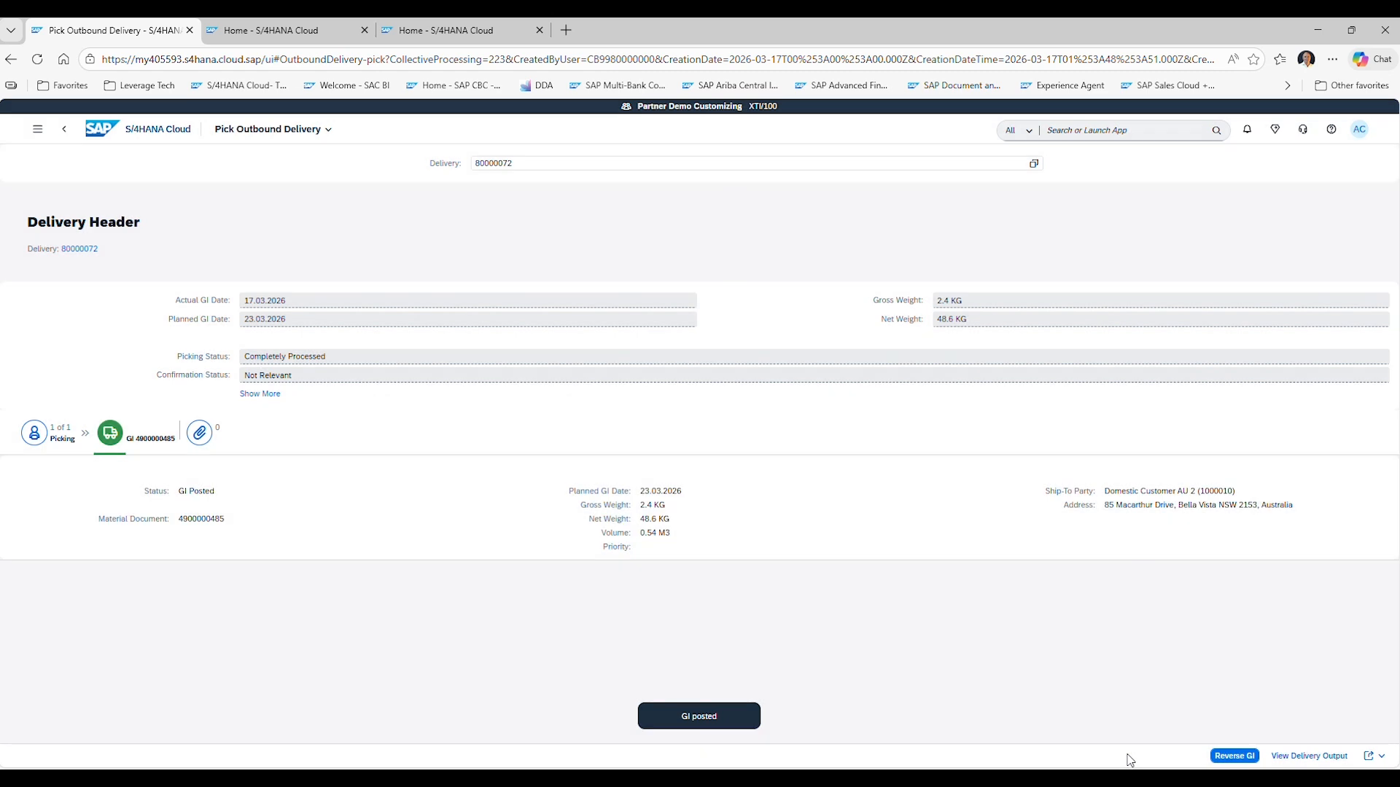
Display the pick list document from the delivery's outputs.
{"action": "left_click", "coordinate": [1323, 756]}
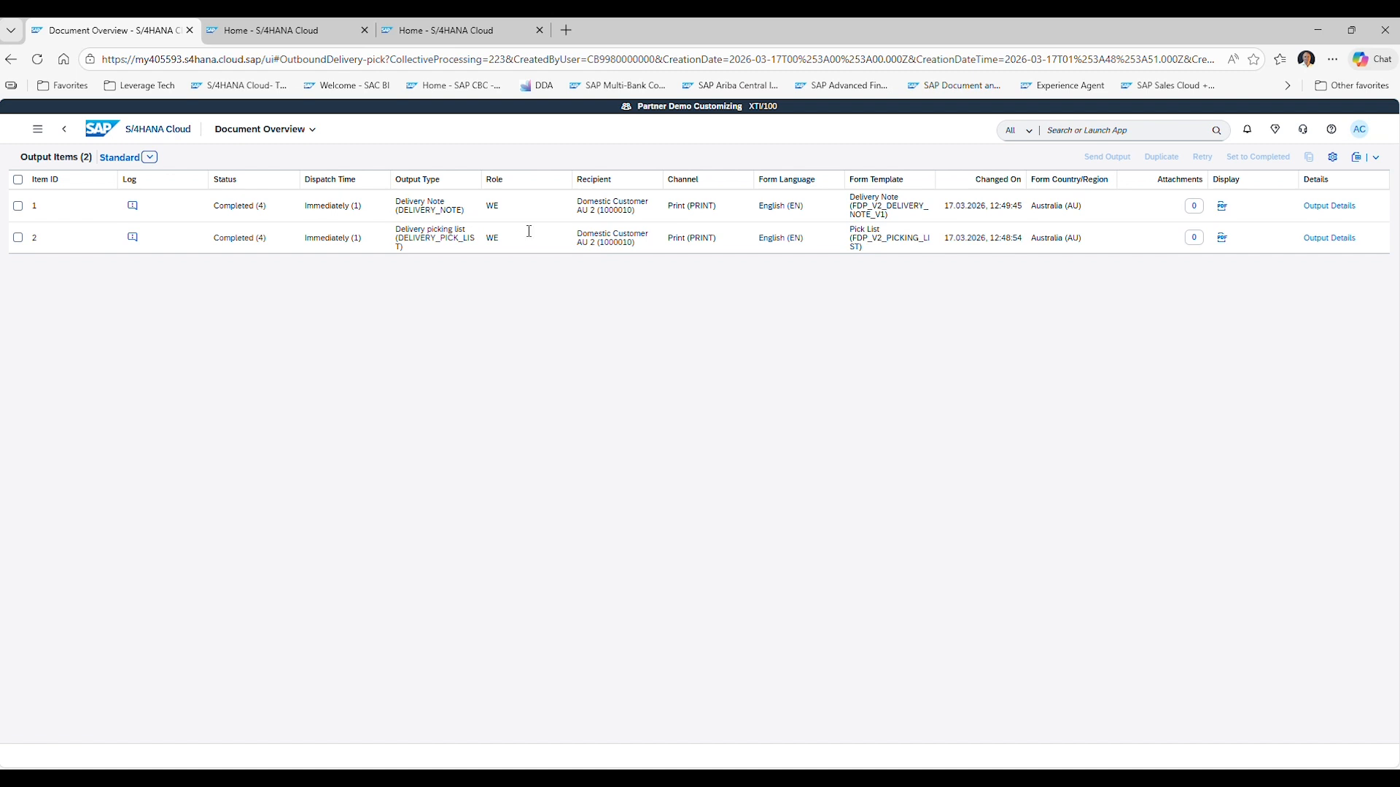
{"action": "left_click", "coordinate": [1222, 238]}
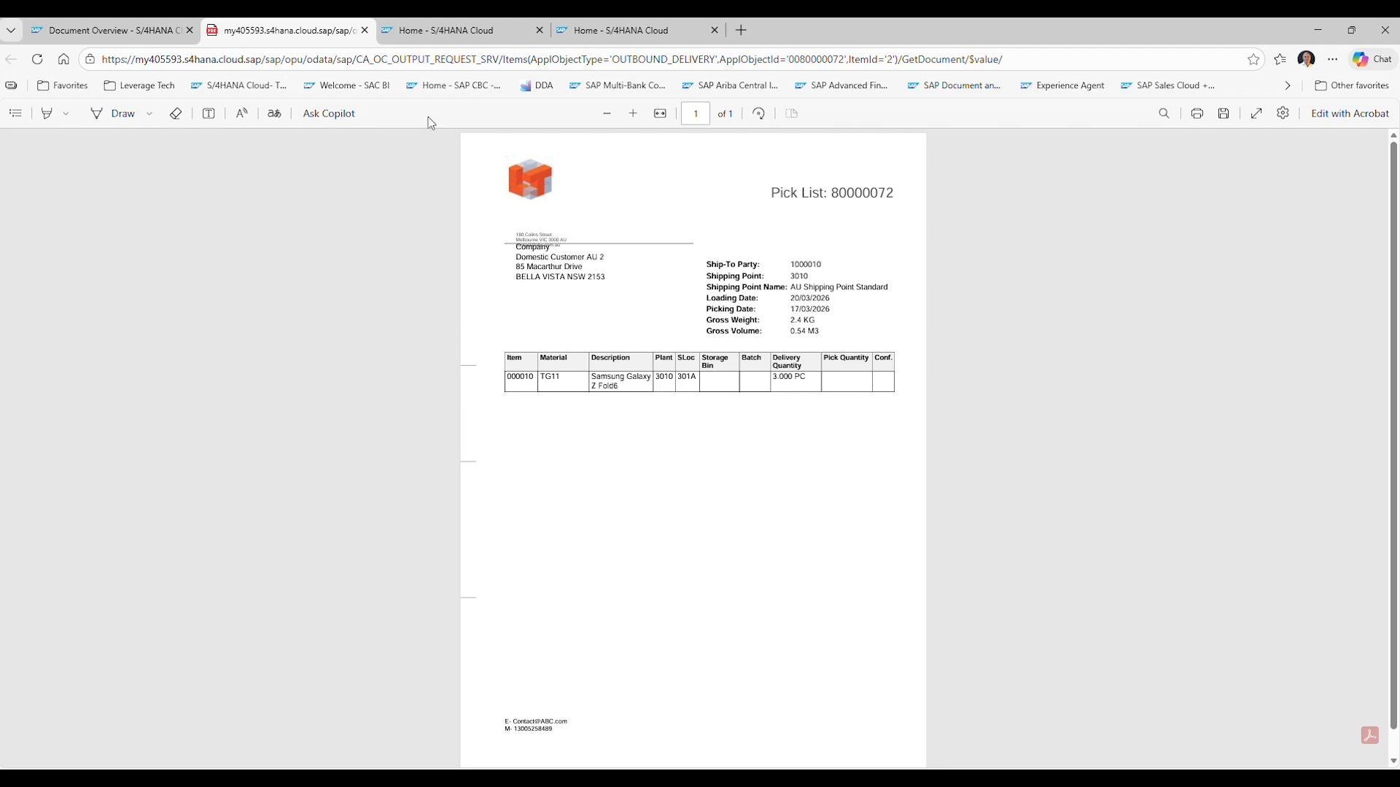
Display the delivery note document from the outbound delivery's output items.
{"action": "left_click", "coordinate": [364, 31]}
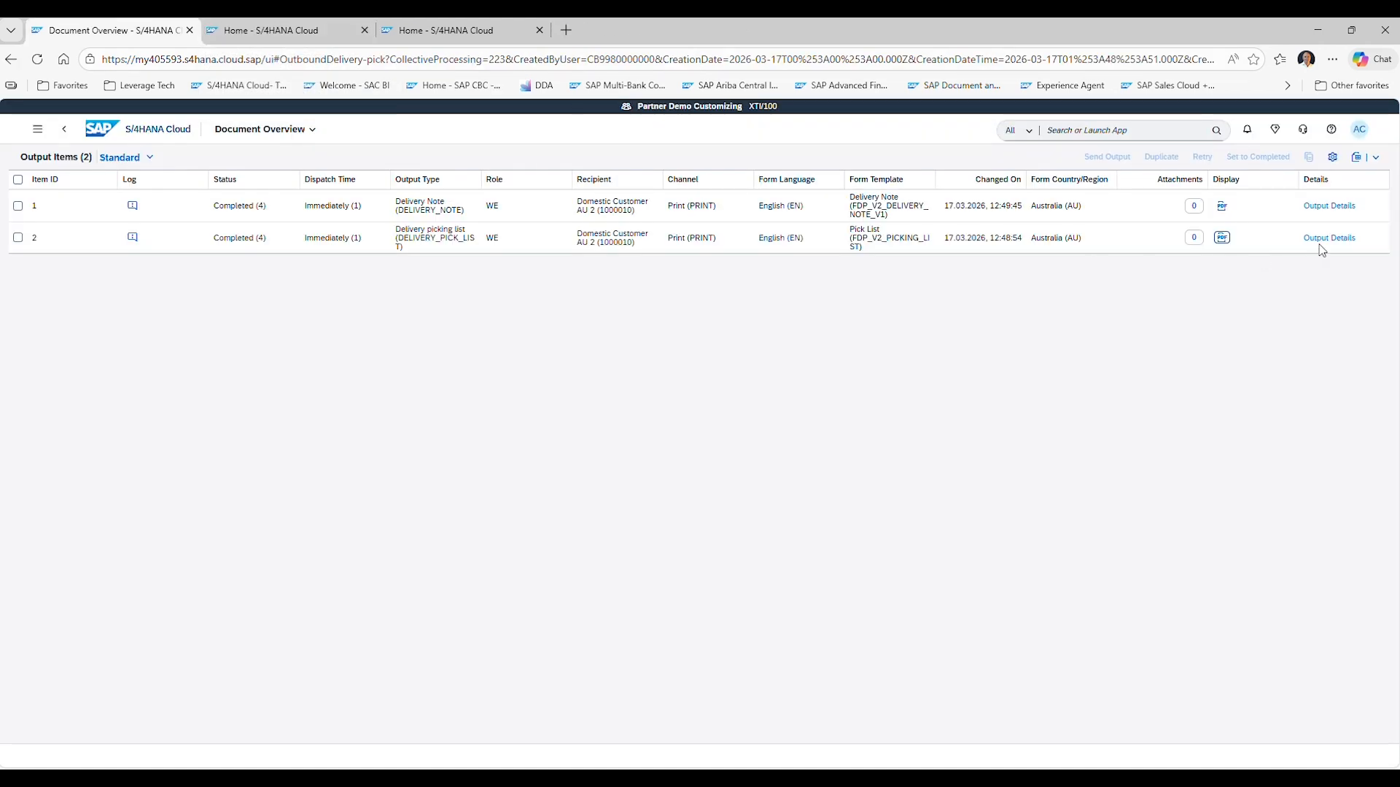
{"action": "left_click", "coordinate": [1222, 206]}
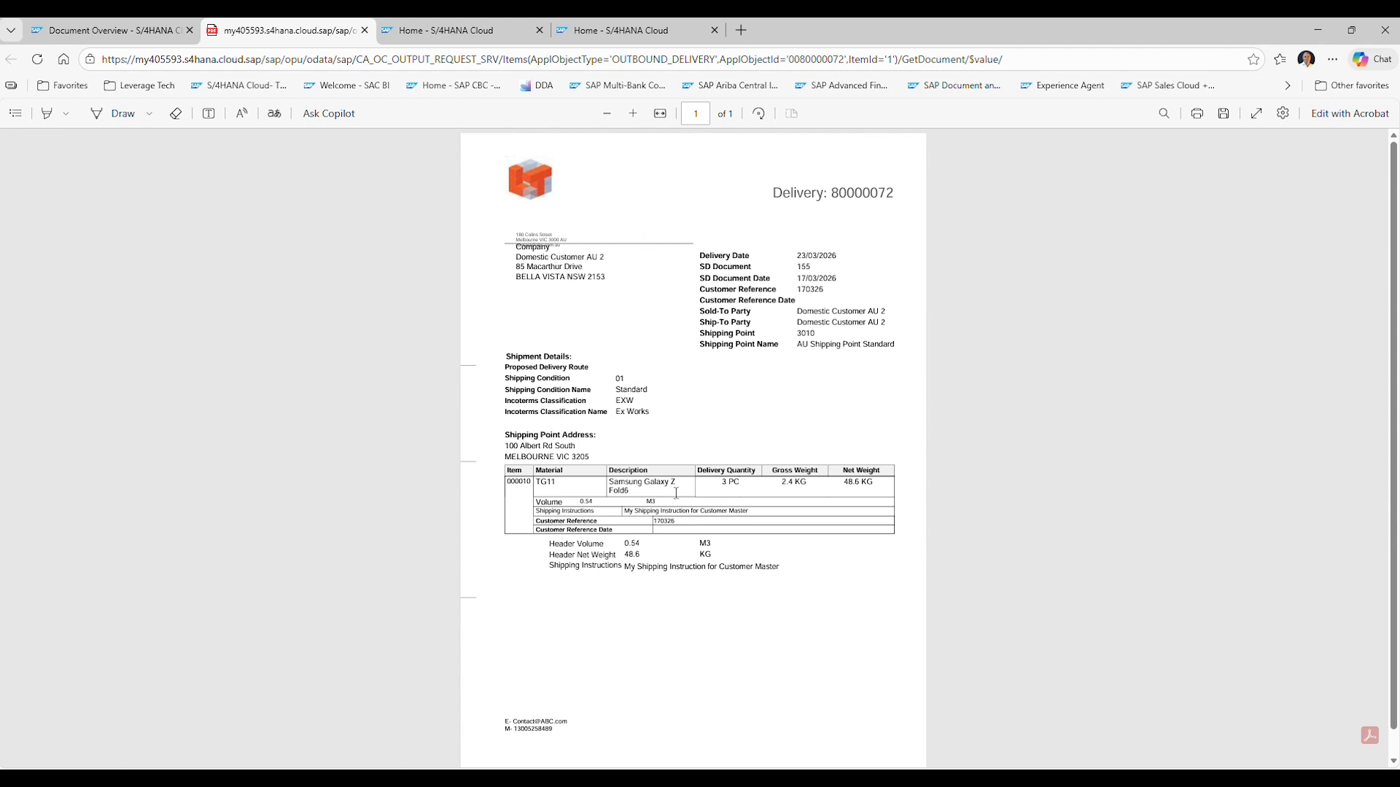
{"action": "left_click", "coordinate": [363, 29]}
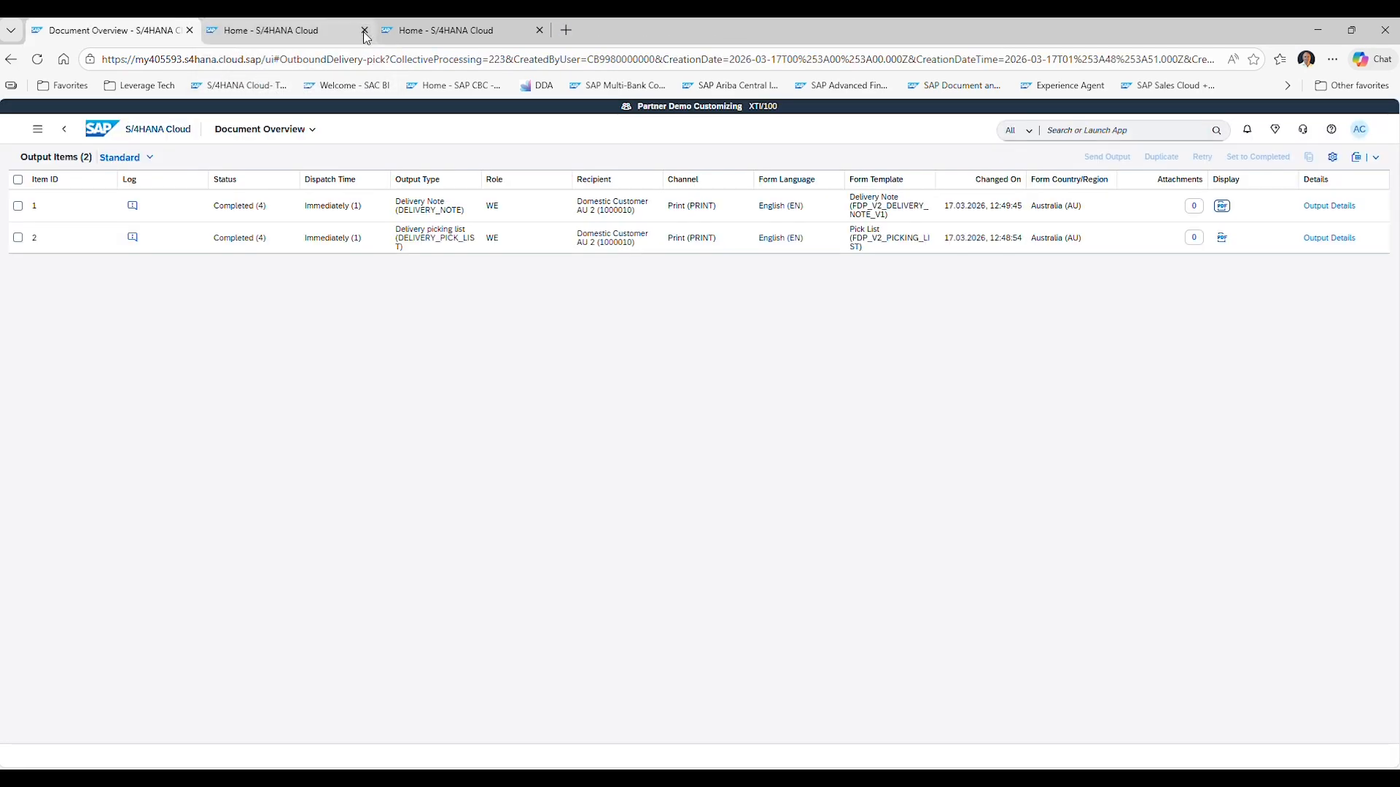
Open Create Billing Documents and select delivery 80000072 in the billing due list.
{"action": "left_click", "coordinate": [165, 139]}
{"action": "left_click", "coordinate": [235, 371]}
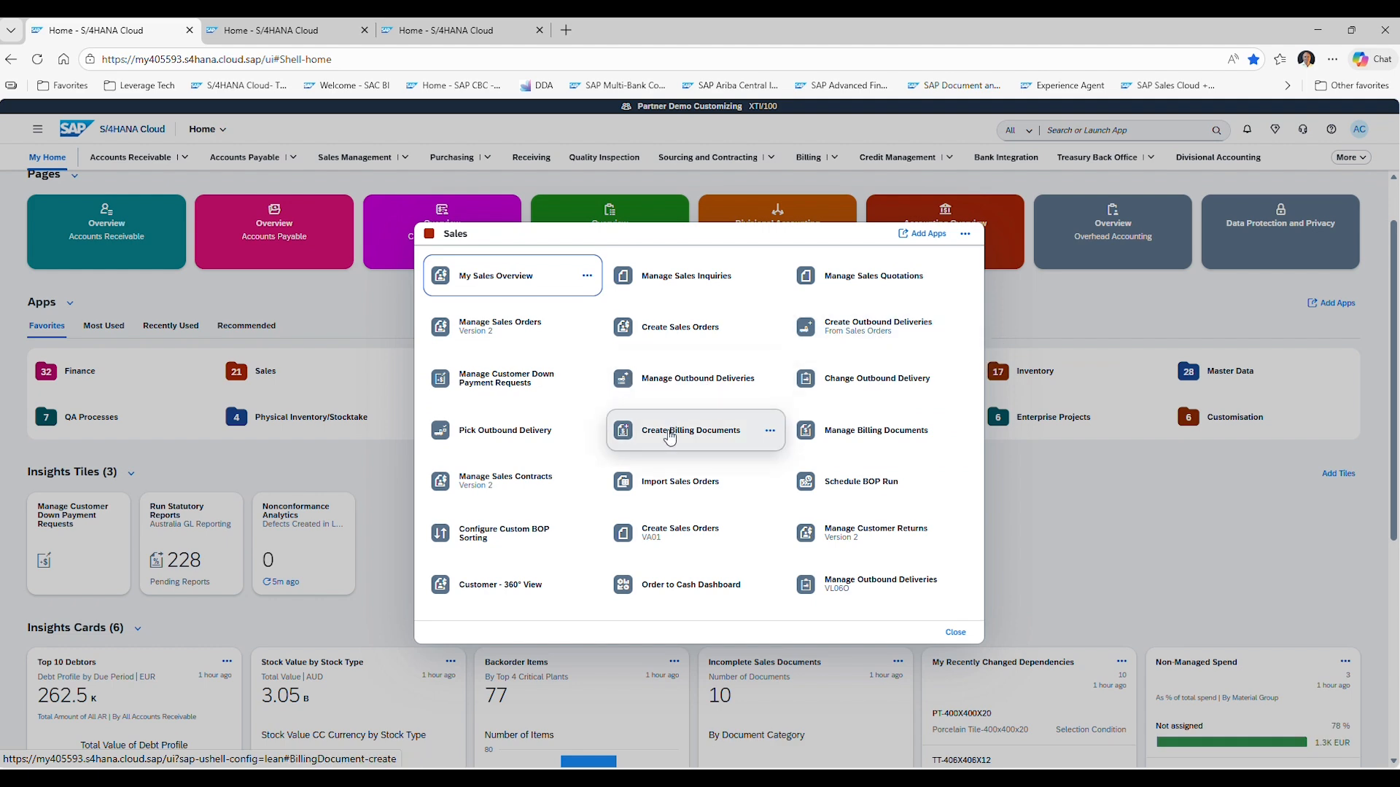
{"action": "left_click", "coordinate": [670, 436]}
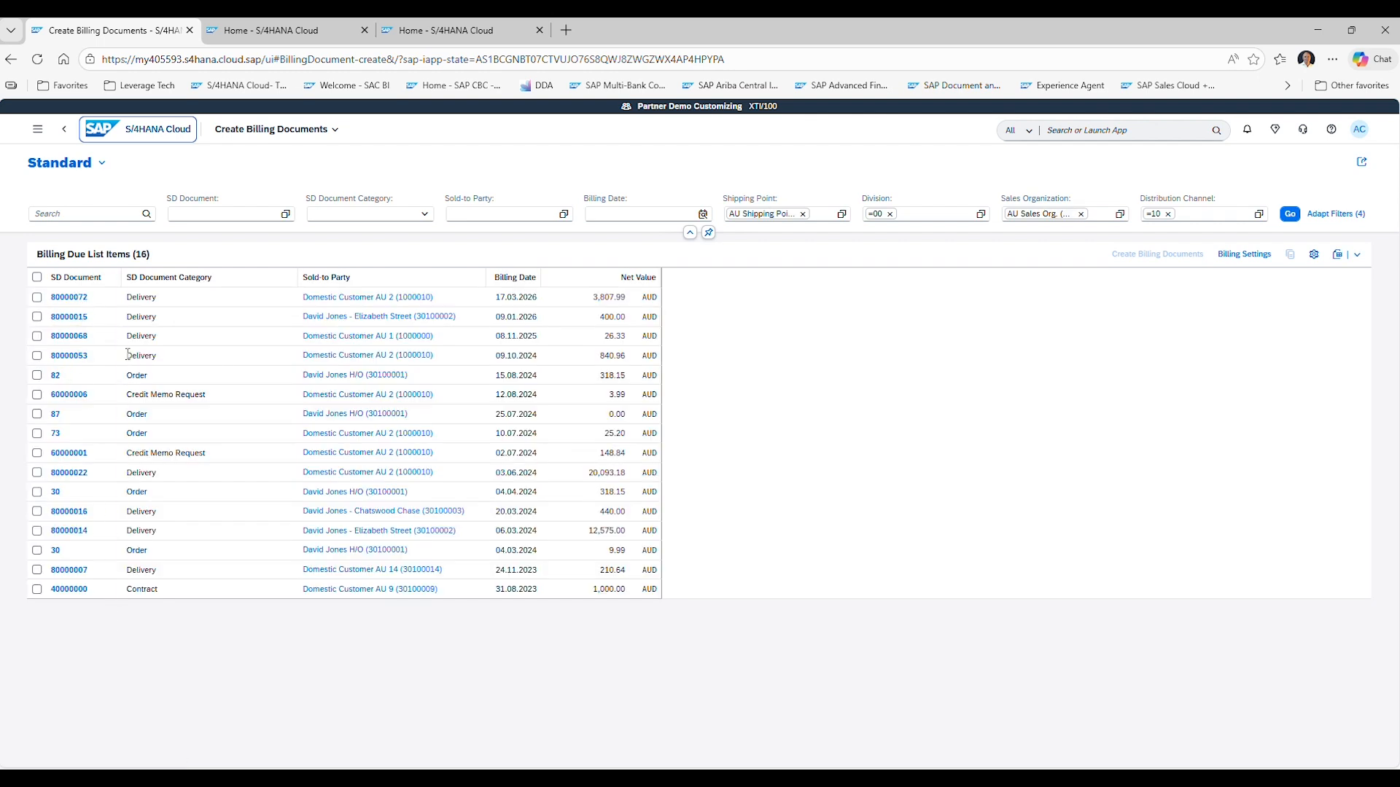
{"action": "left_click", "coordinate": [37, 278]}
{"action": "left_click", "coordinate": [38, 279]}
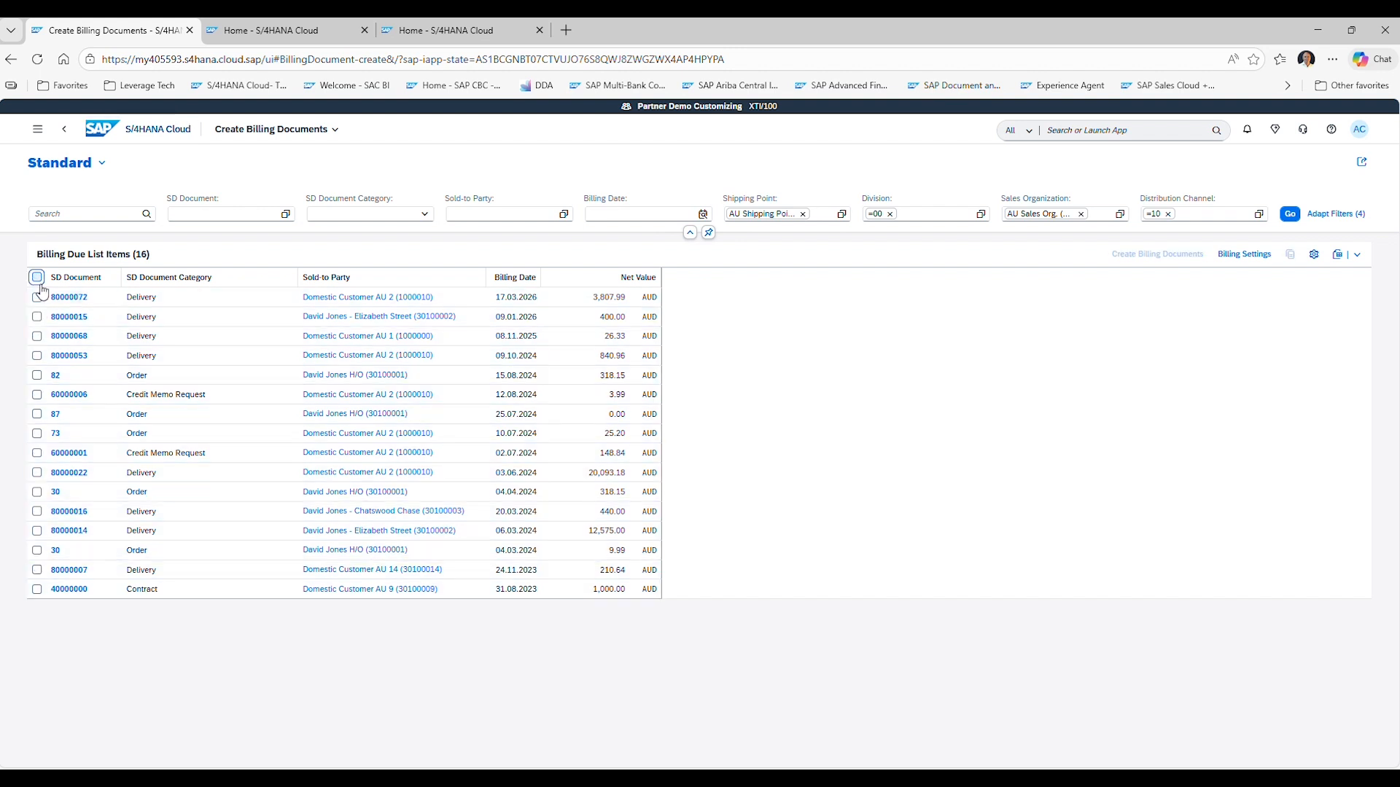
{"action": "left_click", "coordinate": [36, 297]}
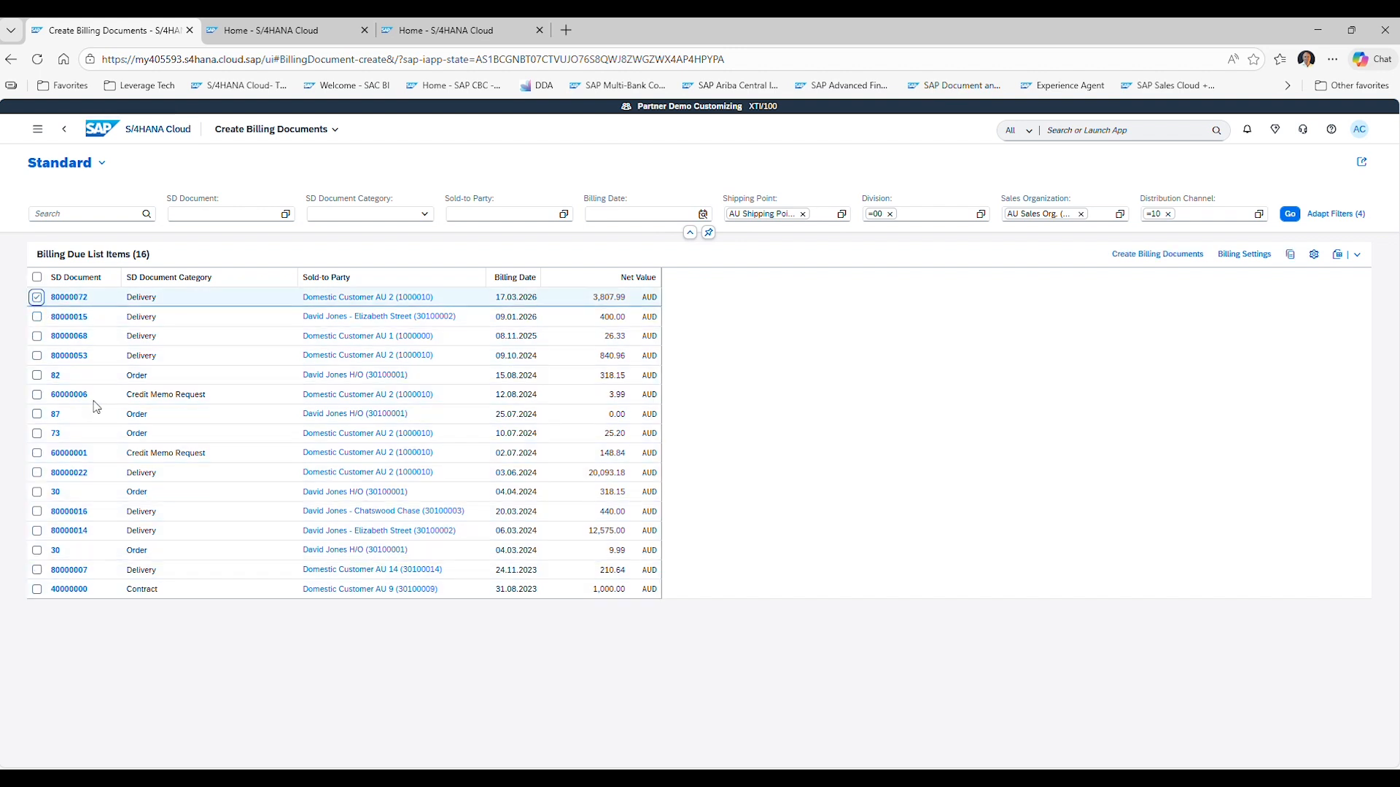
{"action": "left_click", "coordinate": [37, 414]}
{"action": "left_click", "coordinate": [36, 511]}
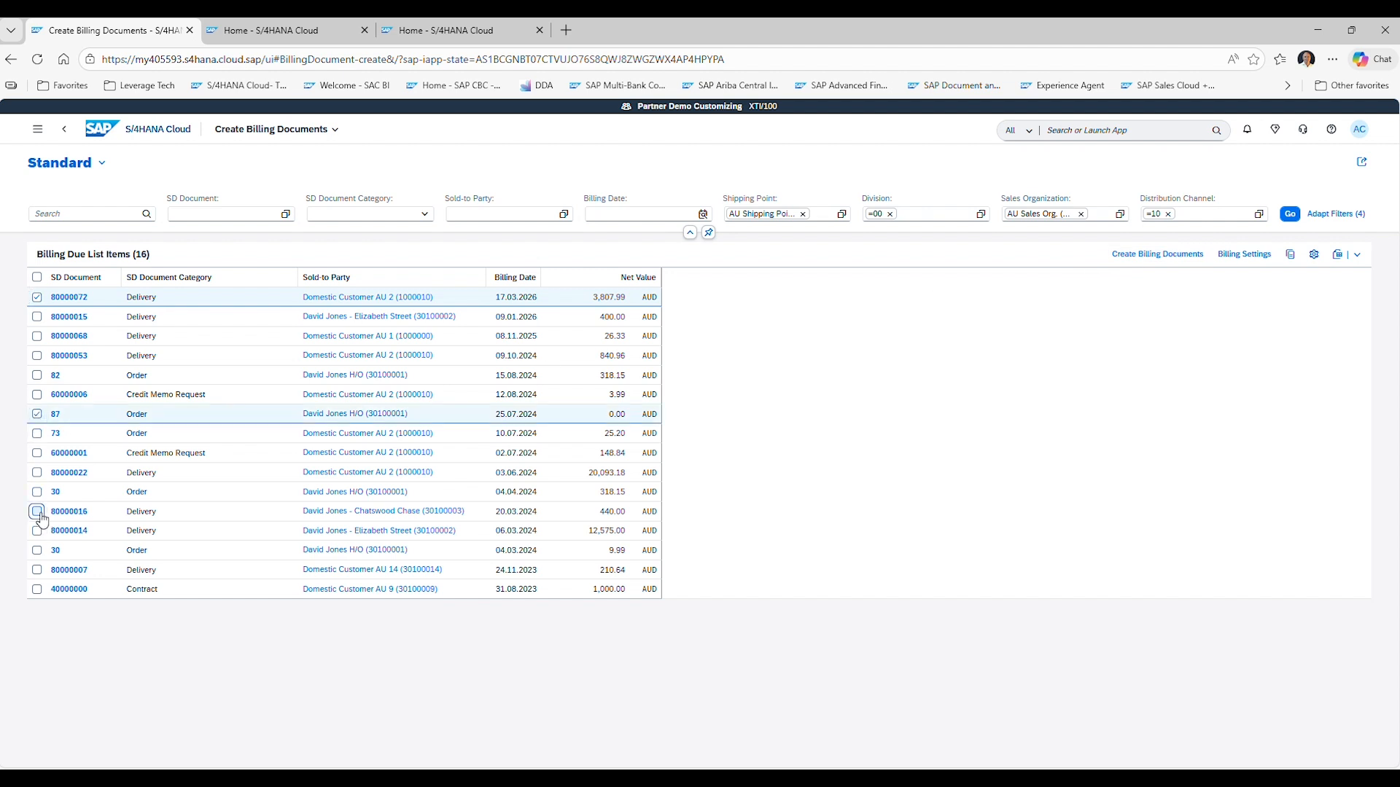
{"action": "left_click", "coordinate": [36, 512]}
{"action": "left_click", "coordinate": [37, 414]}
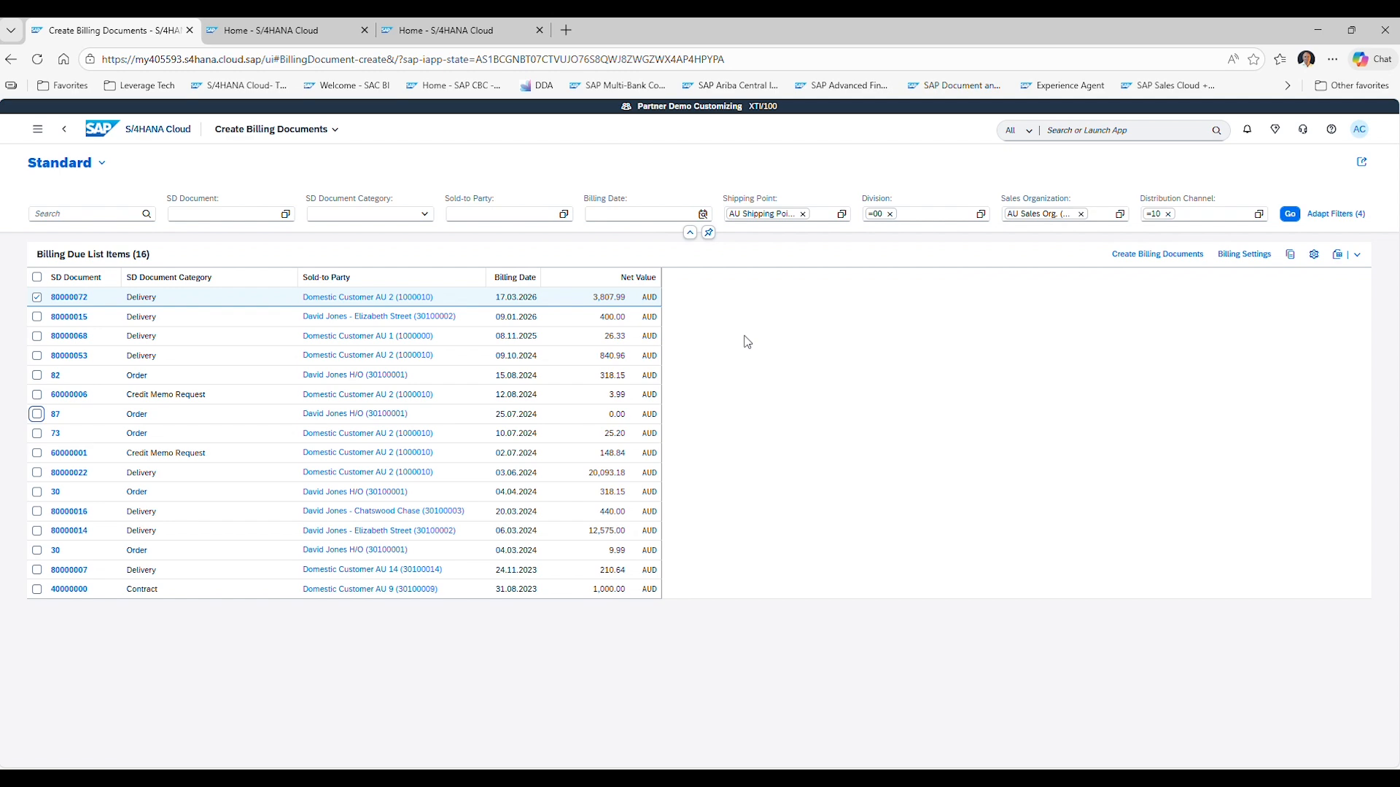
Create the invoice from the selected delivery and save it.
{"action": "left_click", "coordinate": [1156, 254]}
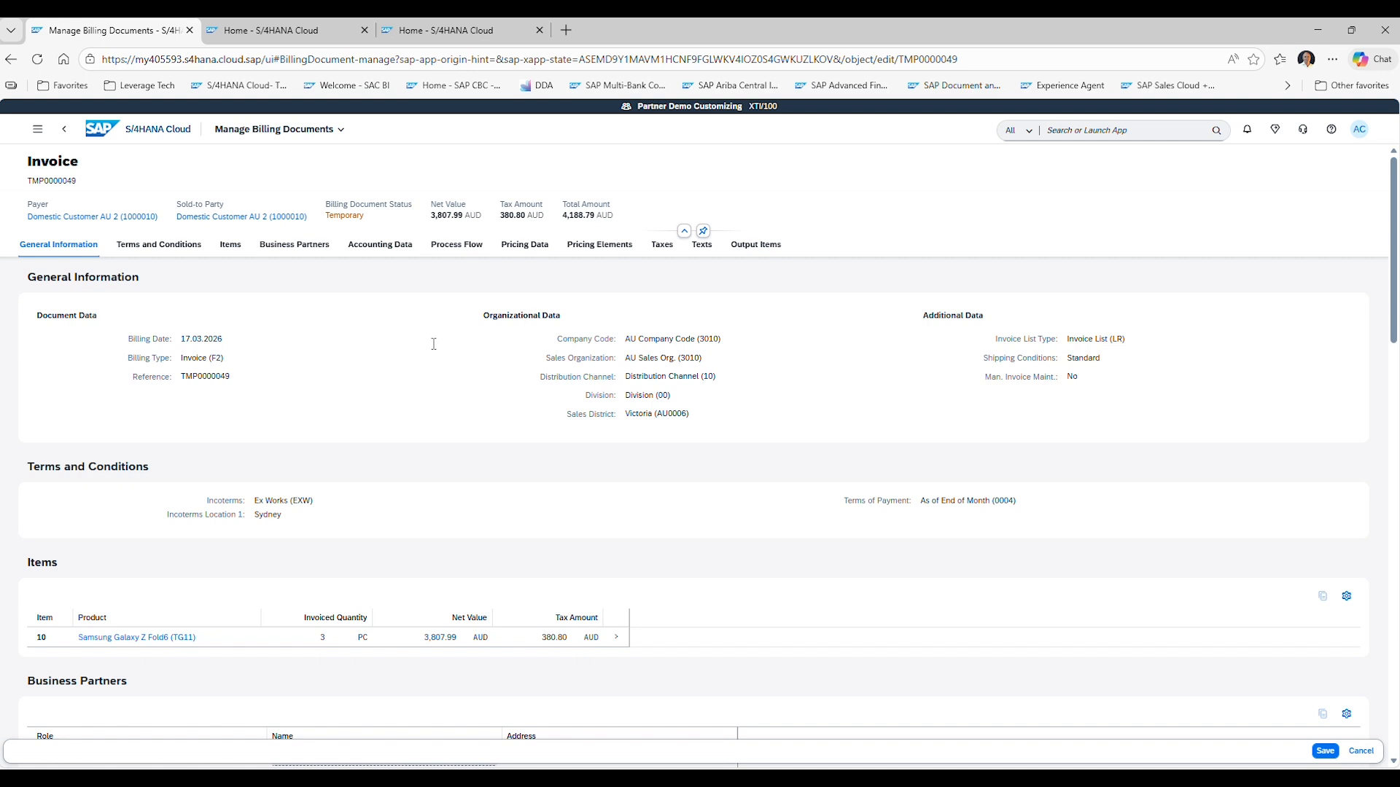
{"action": "scroll", "coordinate": [433, 343], "scroll_direction": "down", "scroll_amount": 4}
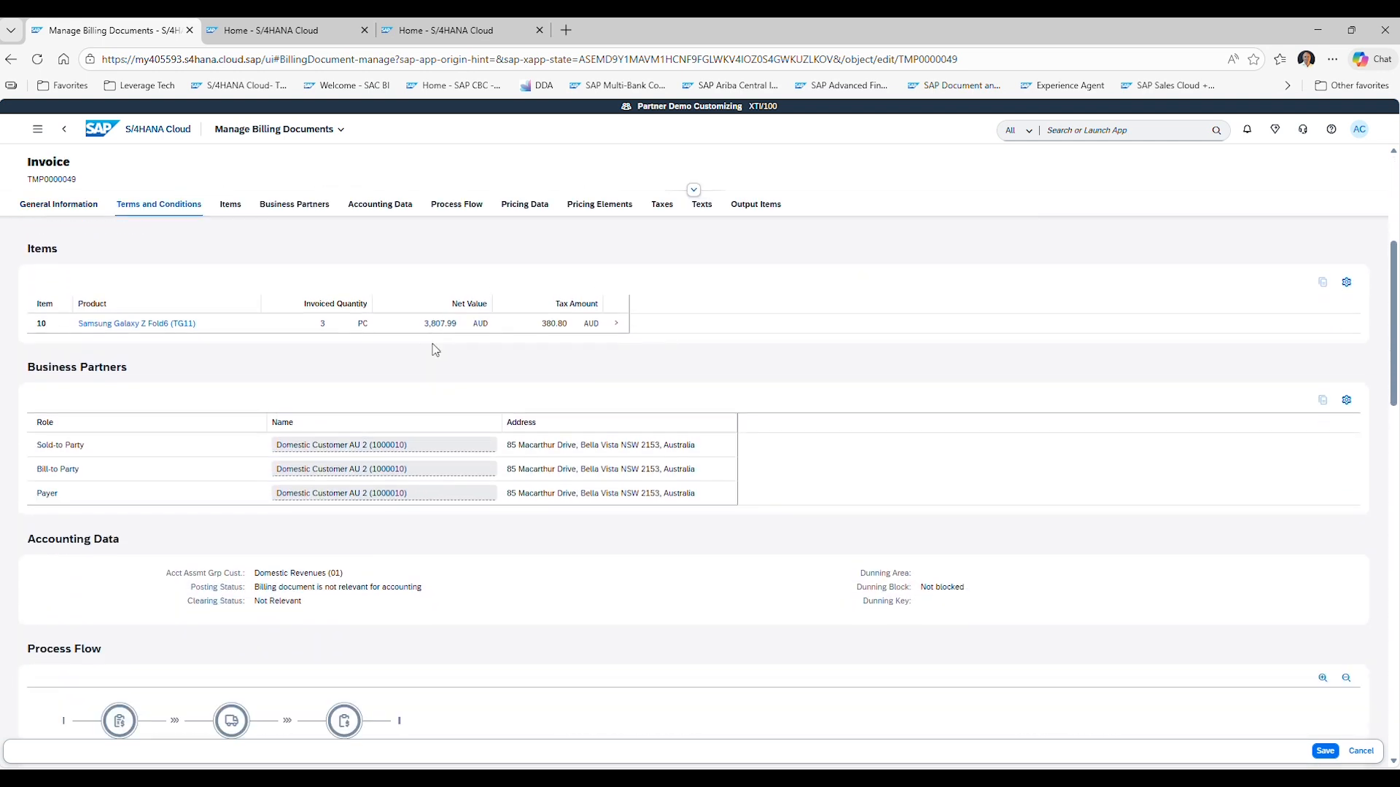
{"action": "scroll", "coordinate": [435, 350], "scroll_direction": "down", "scroll_amount": 5}
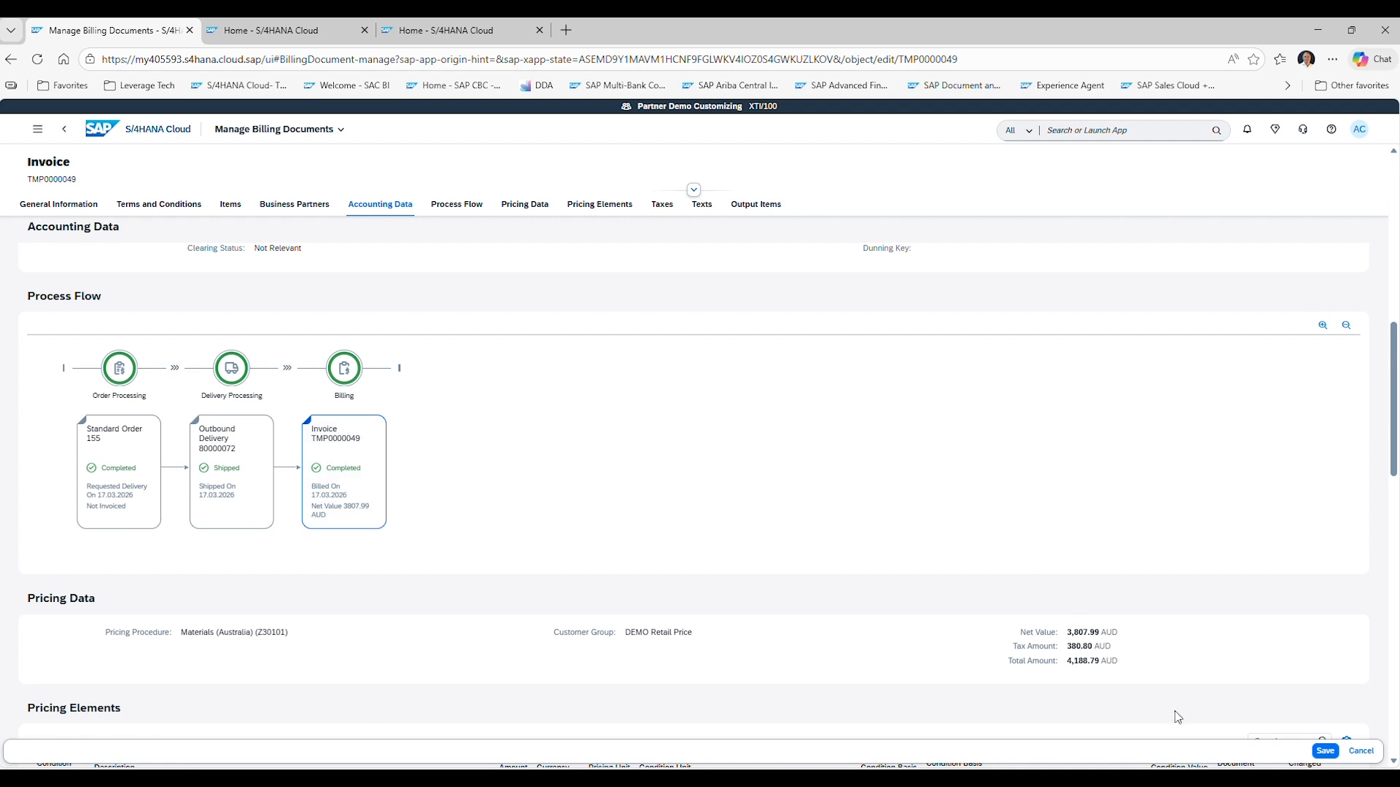
{"action": "left_click", "coordinate": [1325, 751]}
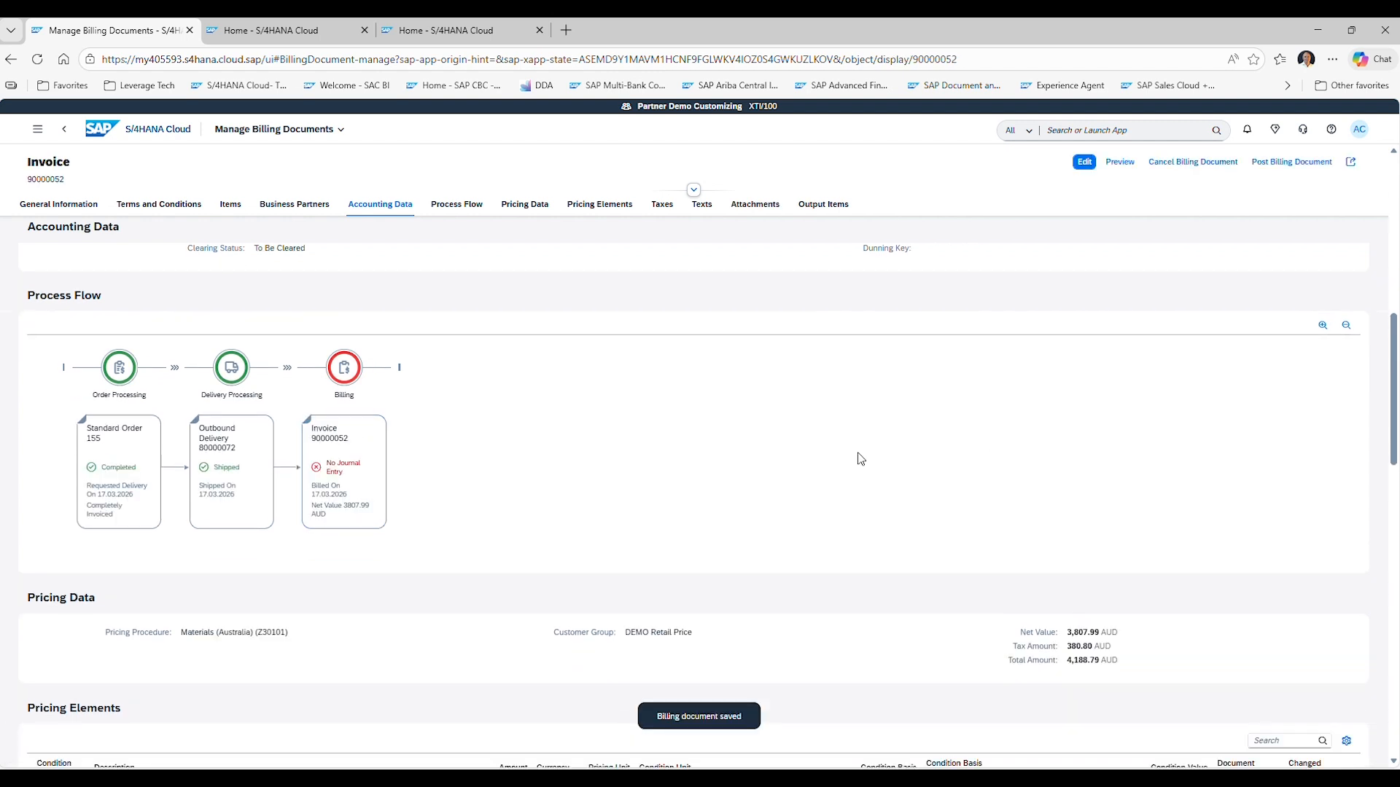
Post the billing document to accounting.
{"action": "left_click", "coordinate": [1291, 161]}
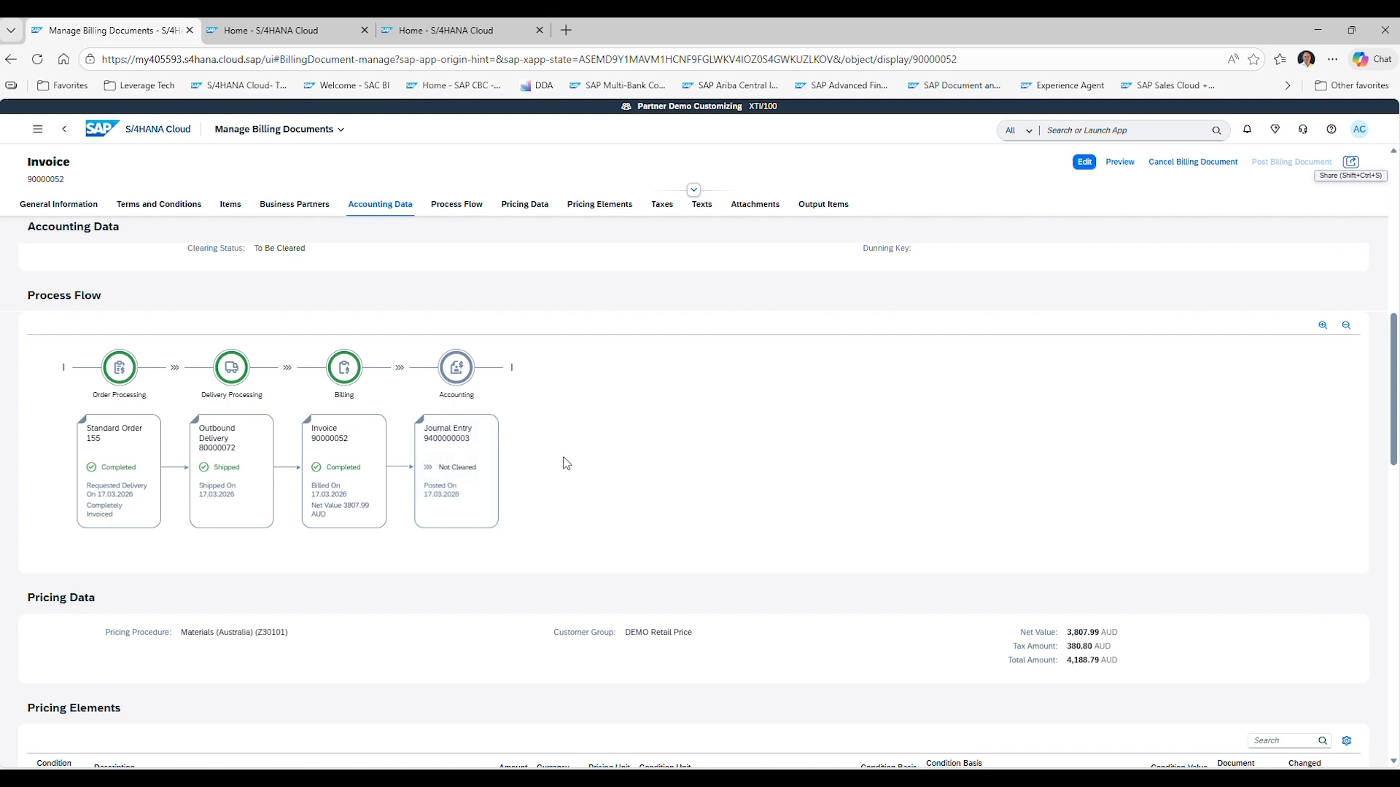
{"action": "left_click", "coordinate": [159, 204]}
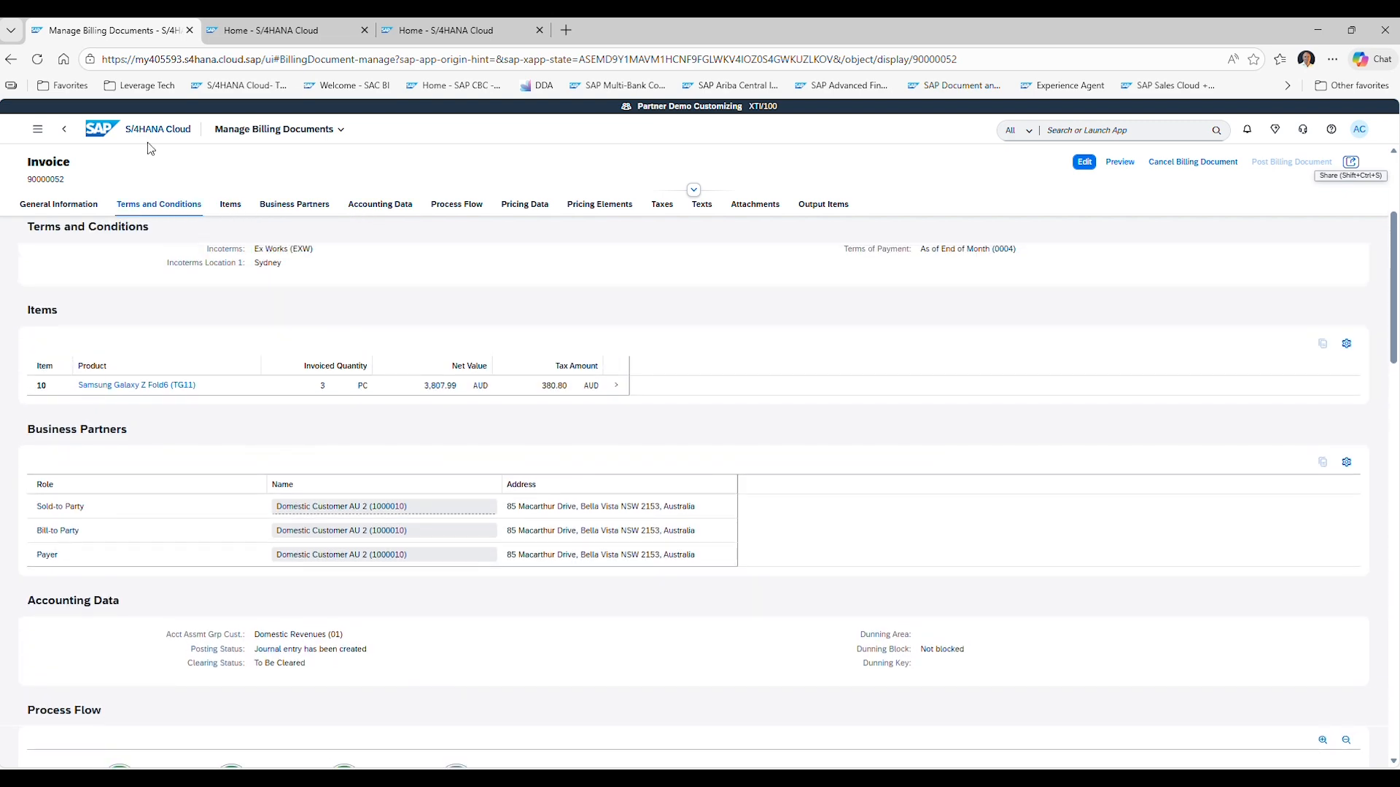
Open sales order 155 and review its output items and process flow.
{"action": "left_click", "coordinate": [150, 140]}
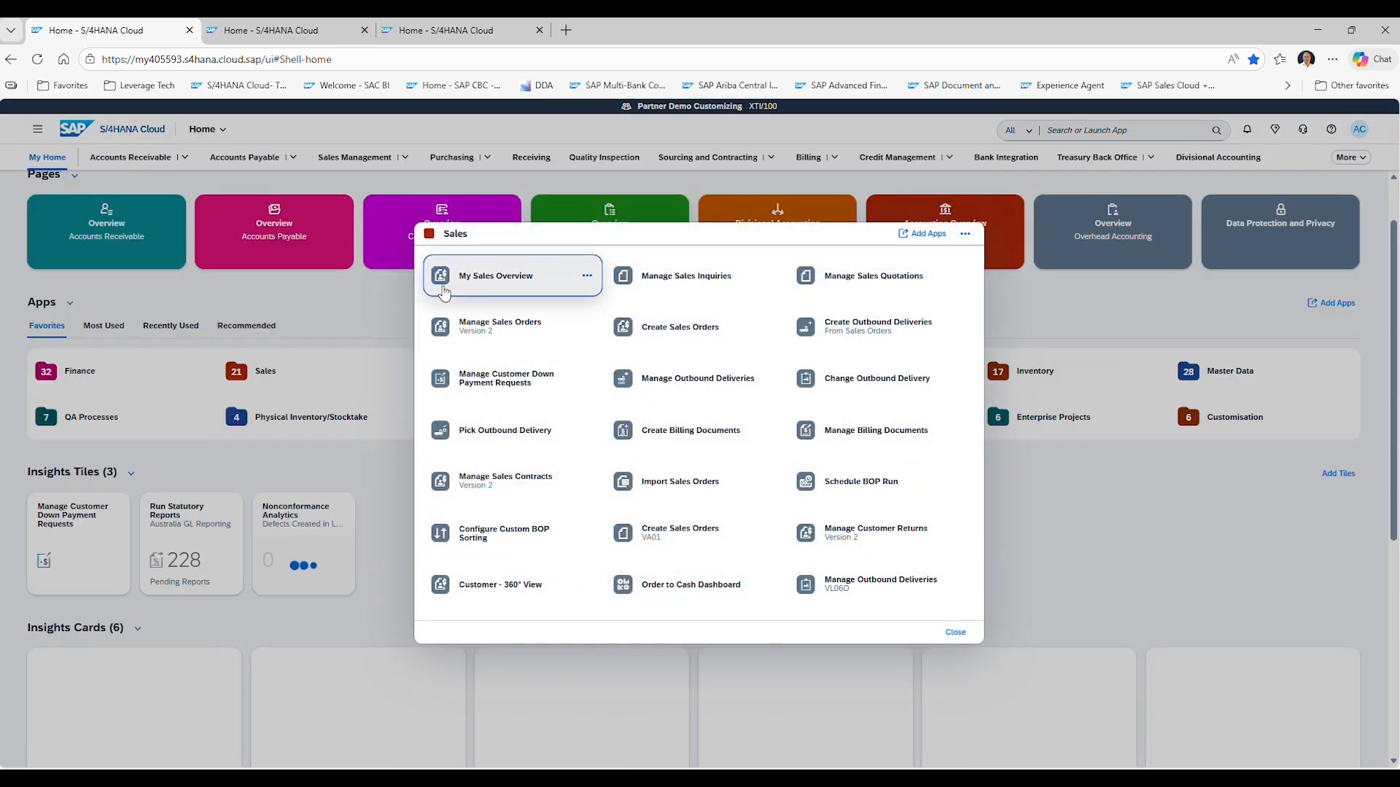
{"action": "left_click", "coordinate": [453, 325]}
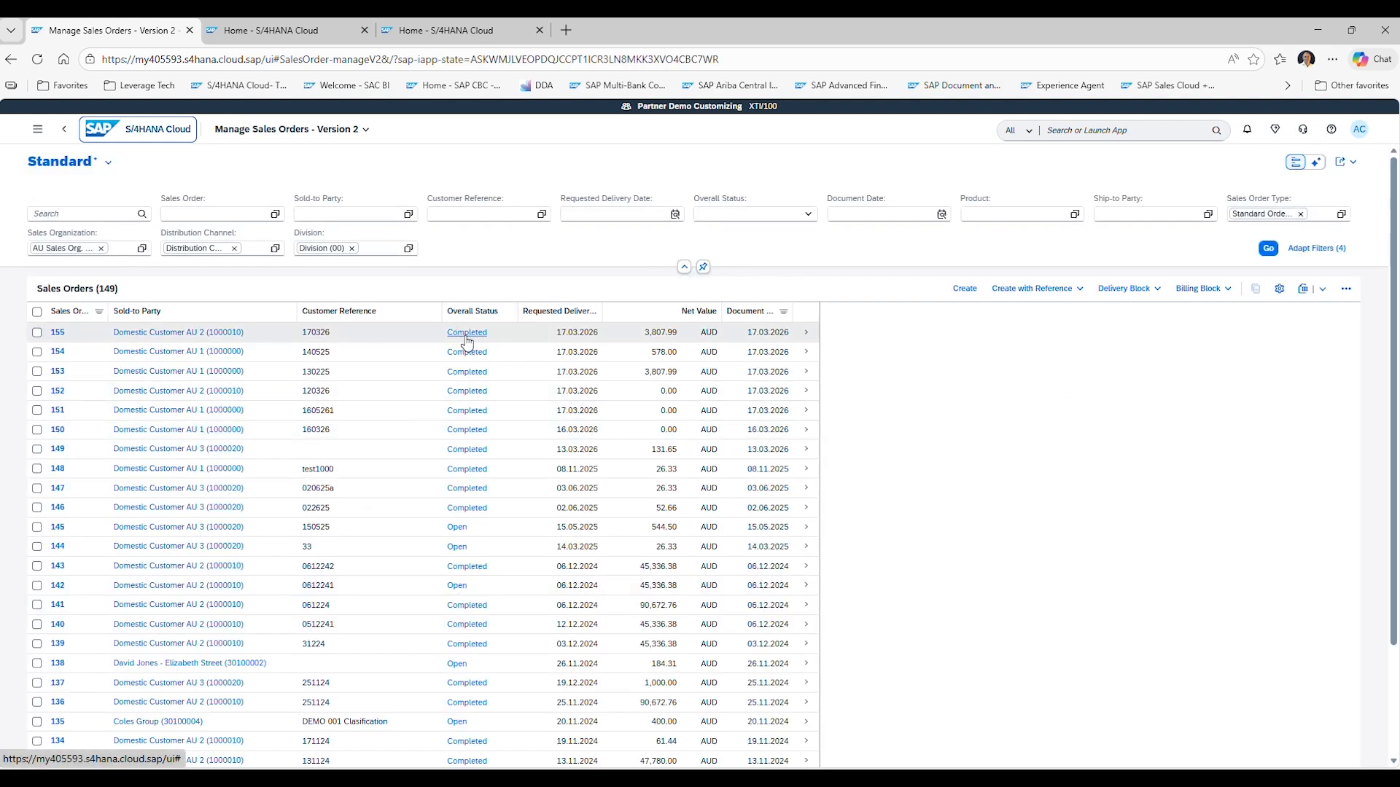
{"action": "left_click", "coordinate": [806, 334]}
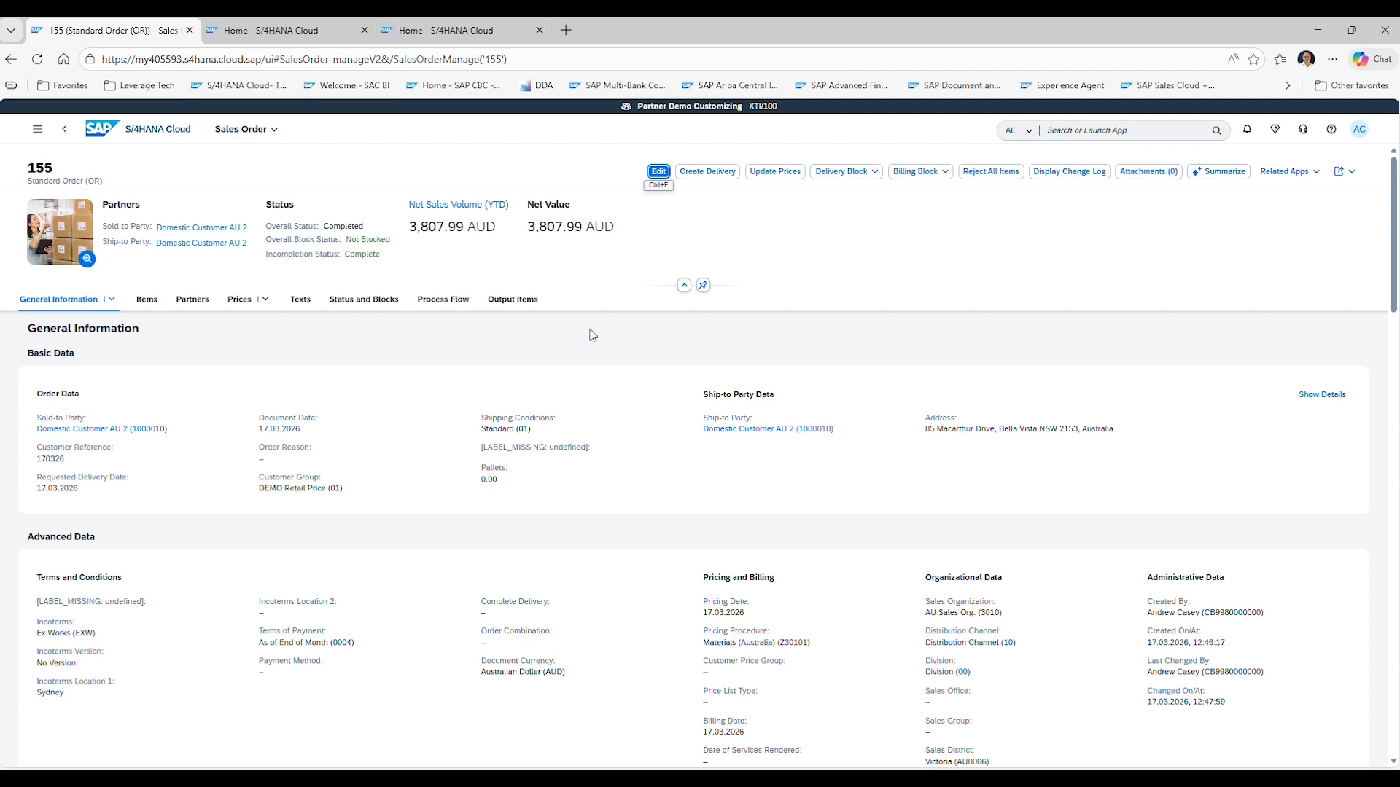
{"action": "left_click", "coordinate": [513, 299]}
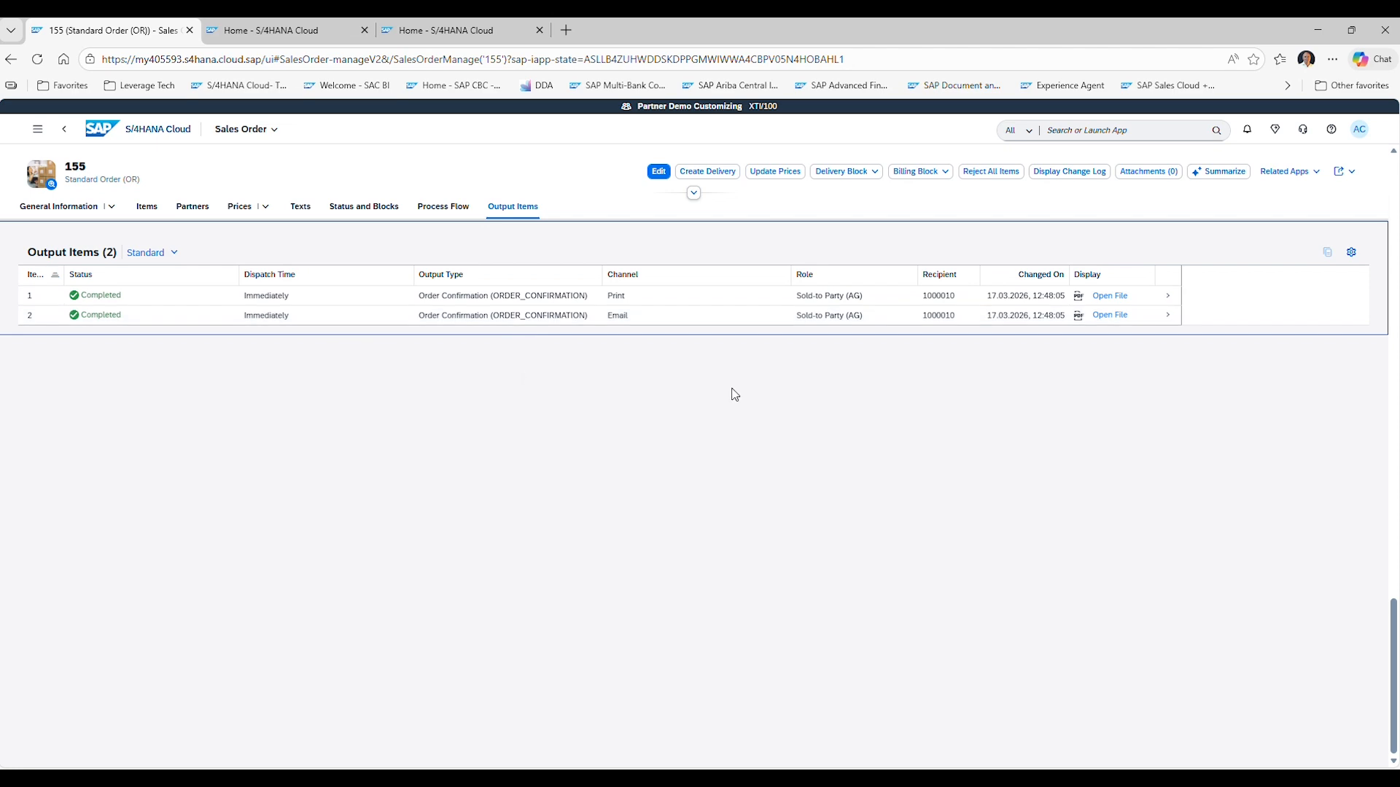
{"action": "scroll", "coordinate": [733, 392], "scroll_direction": "up", "scroll_amount": 5}
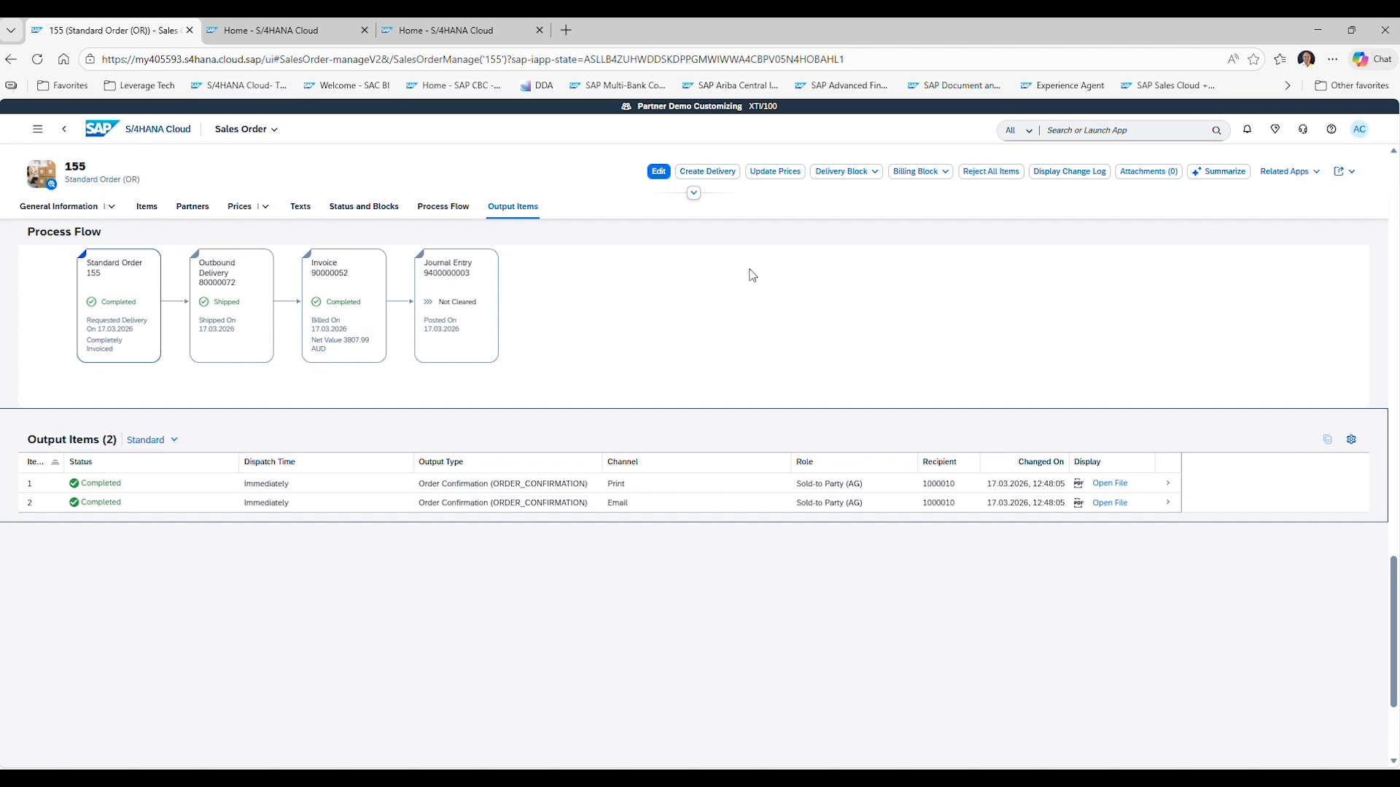
Start a new Standard Order (OR) for AU Sales Org. 3010, distribution channel 10 and division 00.
{"action": "left_click", "coordinate": [121, 130]}
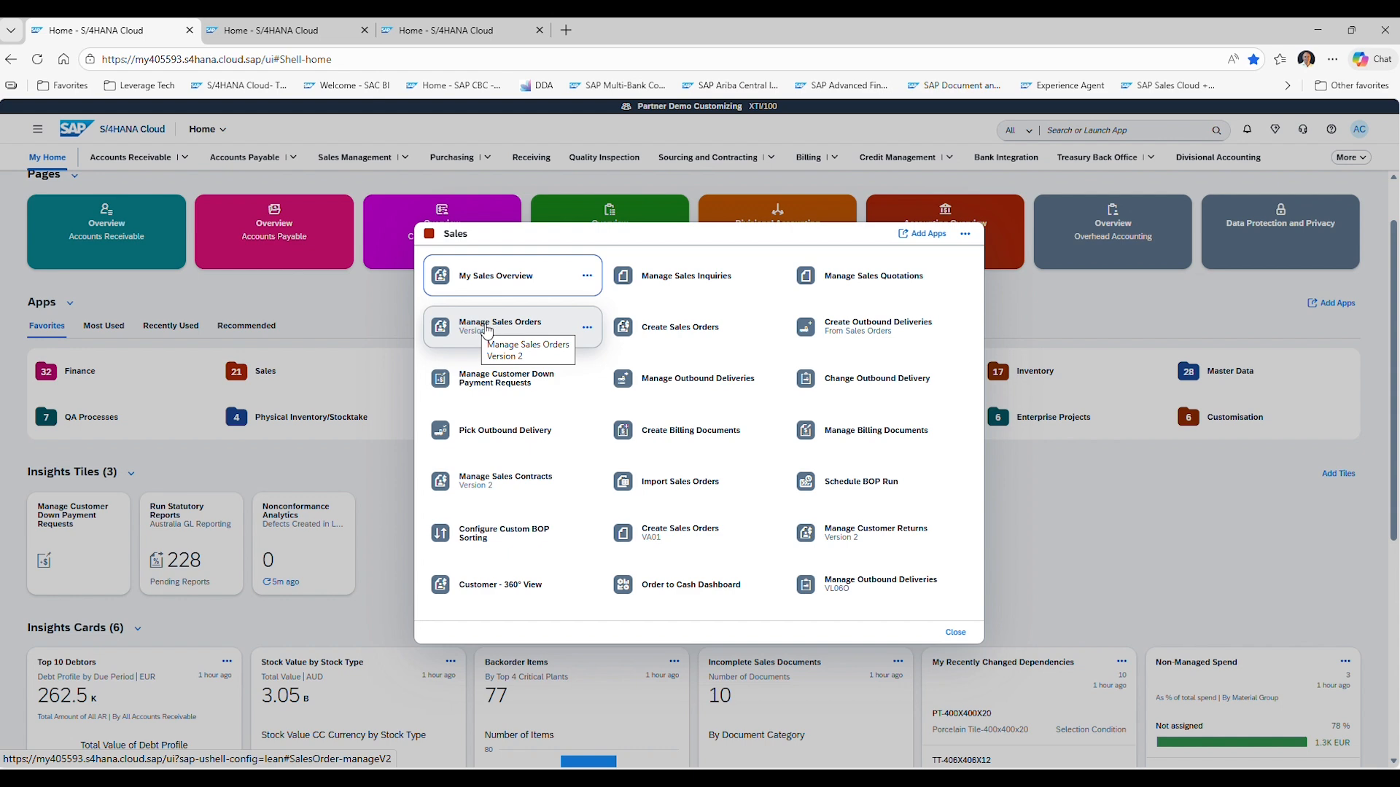
{"action": "left_click", "coordinate": [497, 328]}
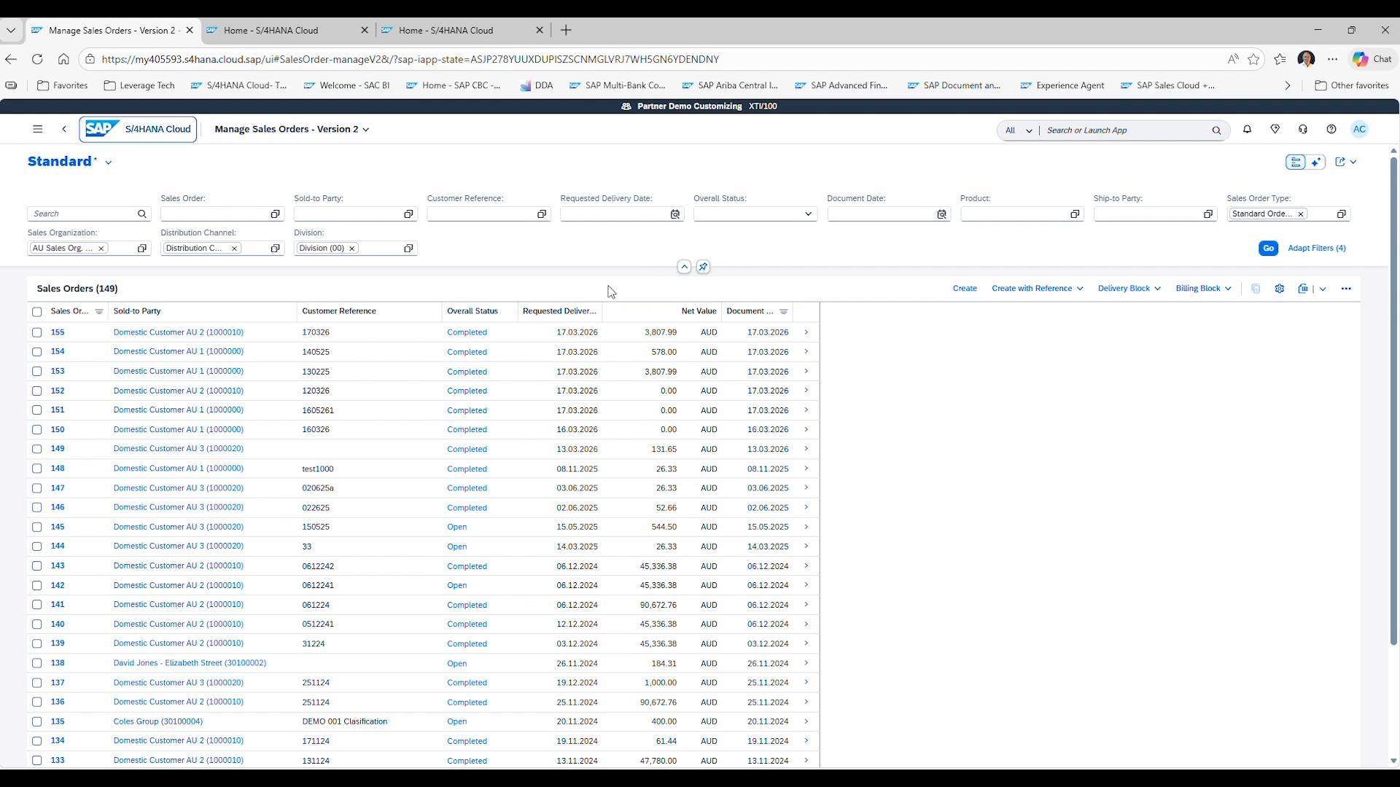
{"action": "left_click", "coordinate": [963, 289]}
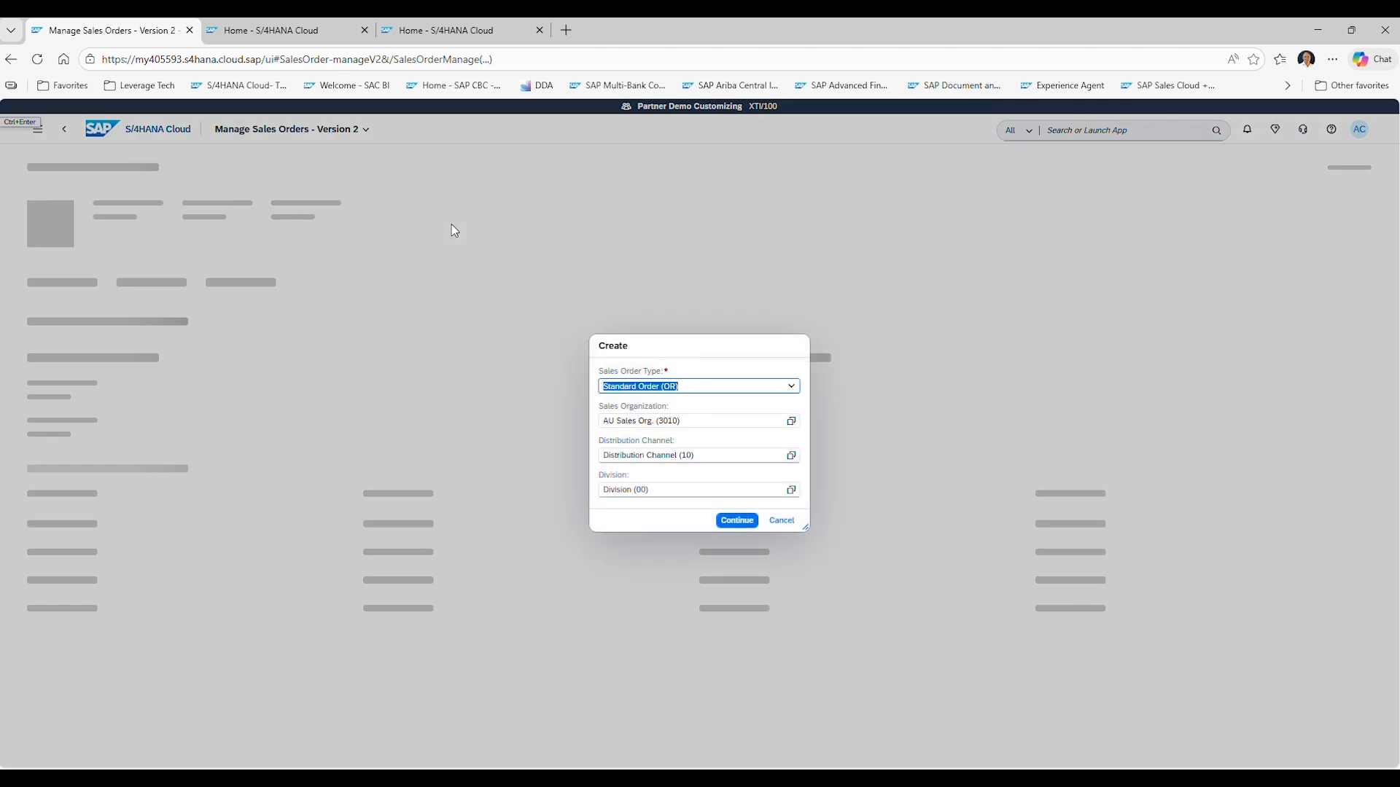
{"action": "left_click", "coordinate": [737, 520]}
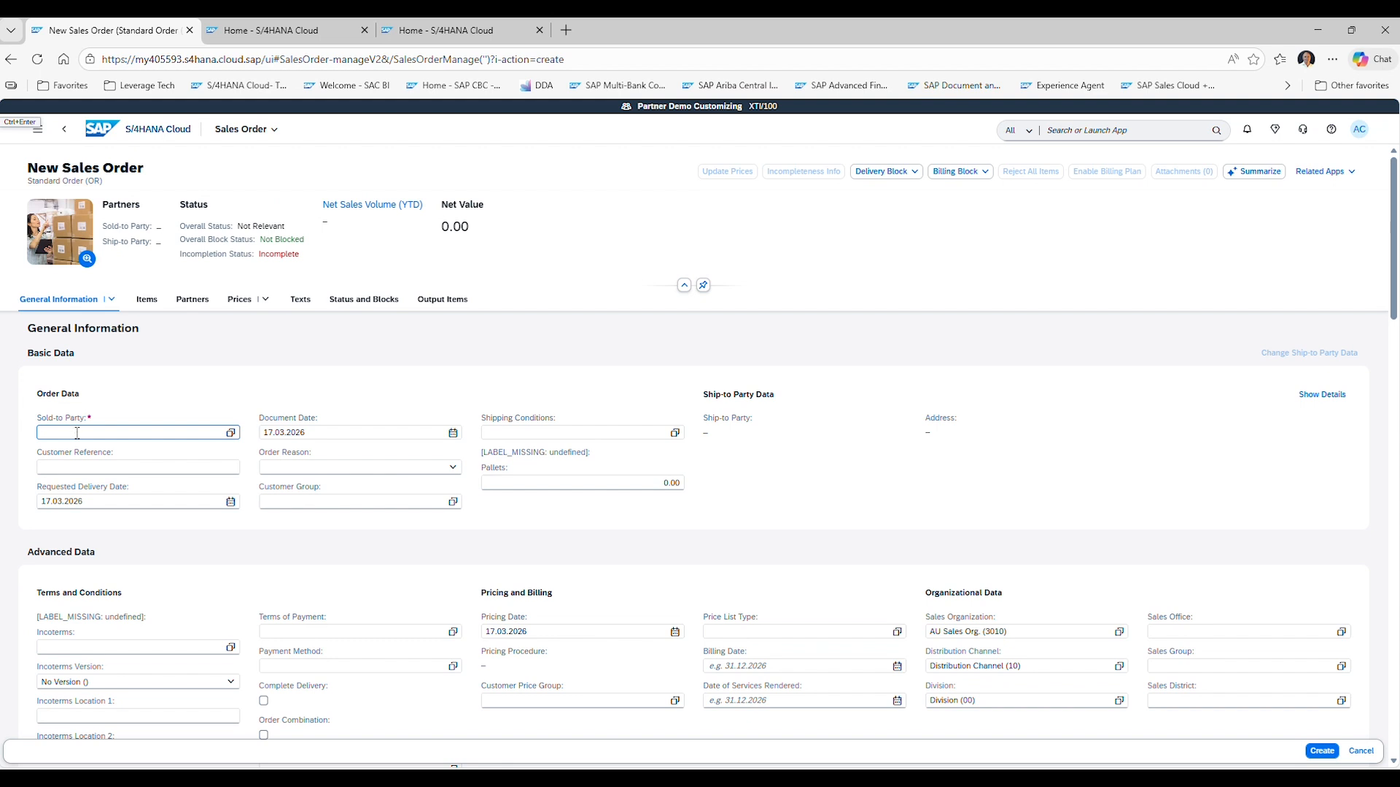
Set the sold-to party to Domestic Customer AU 2 and enter the customer reference.
{"action": "left_click", "coordinate": [231, 433]}
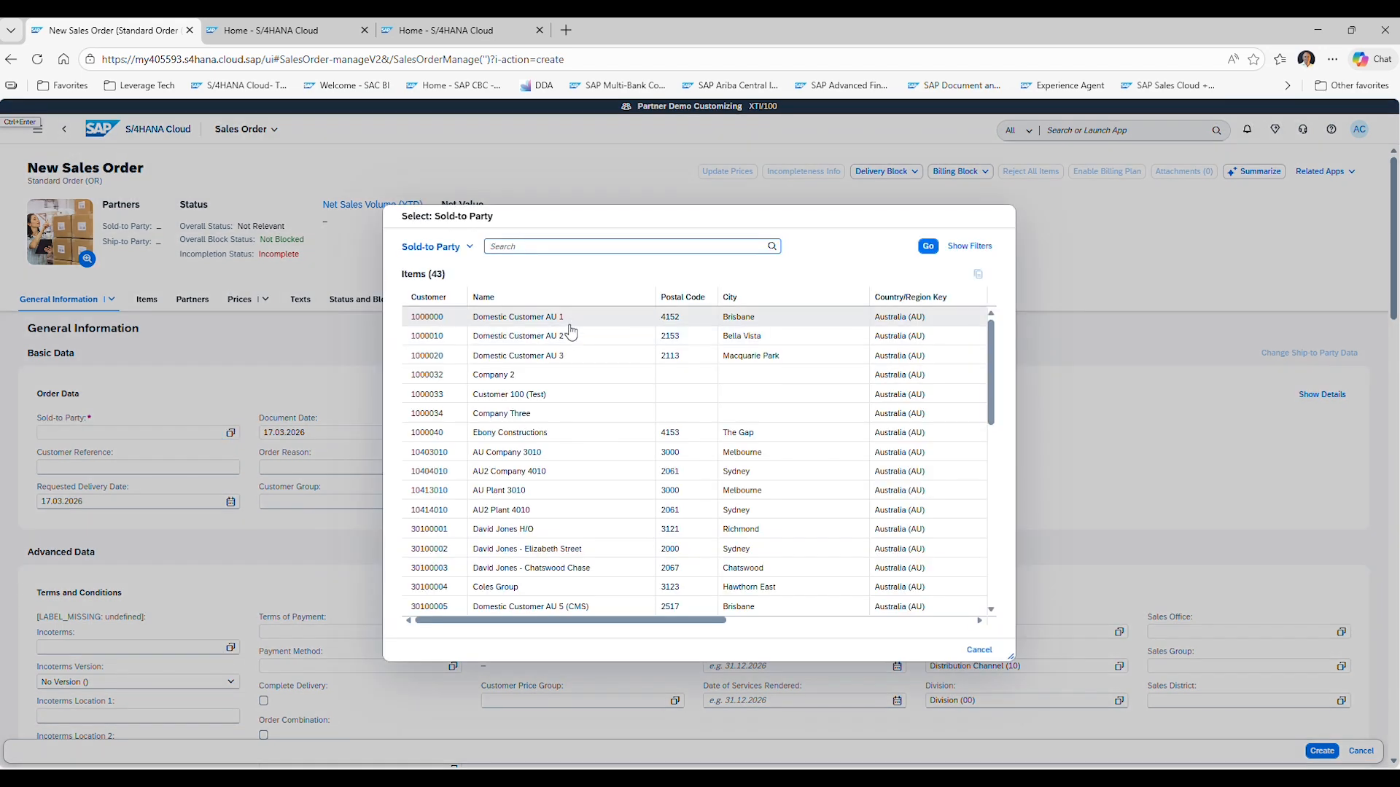
{"action": "left_click", "coordinate": [570, 345]}
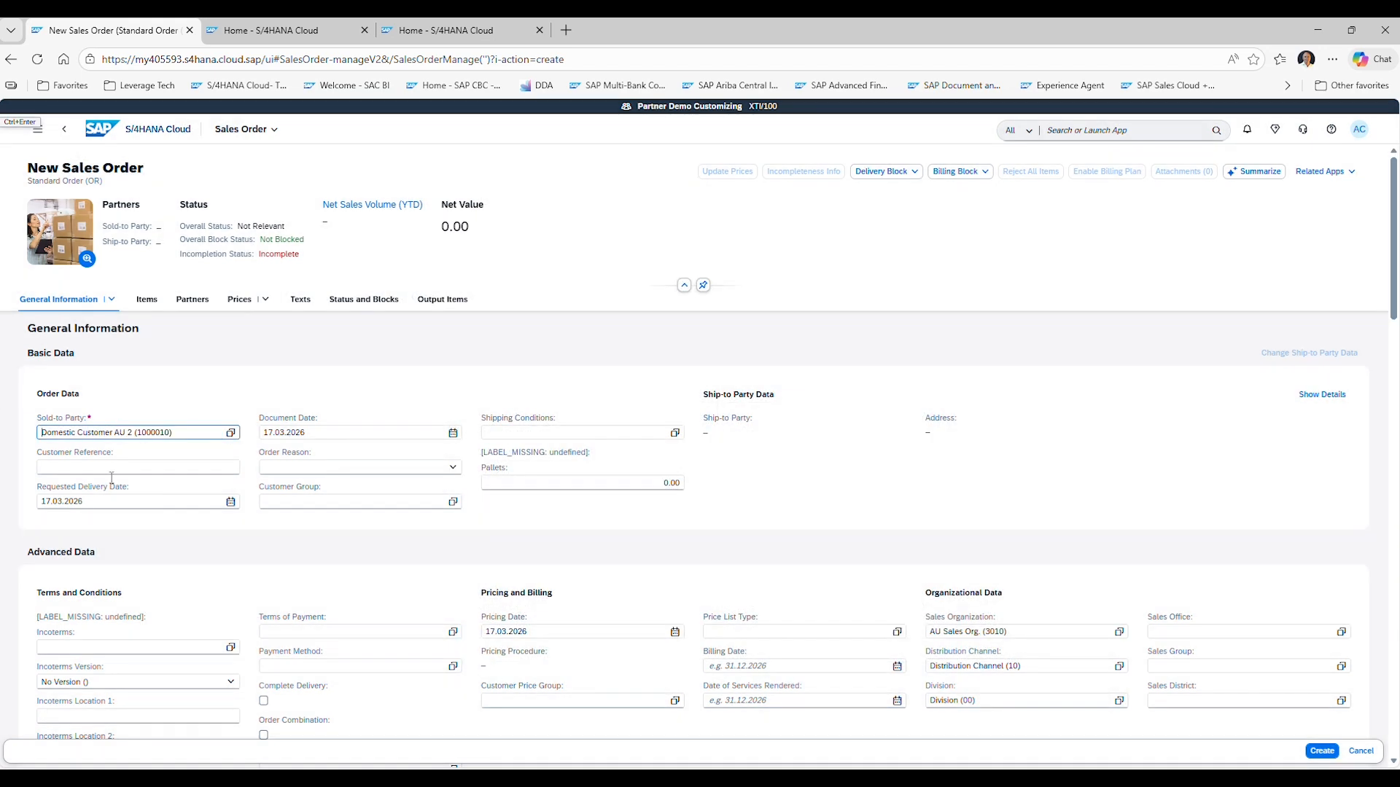
{"action": "left_click", "coordinate": [73, 466]}
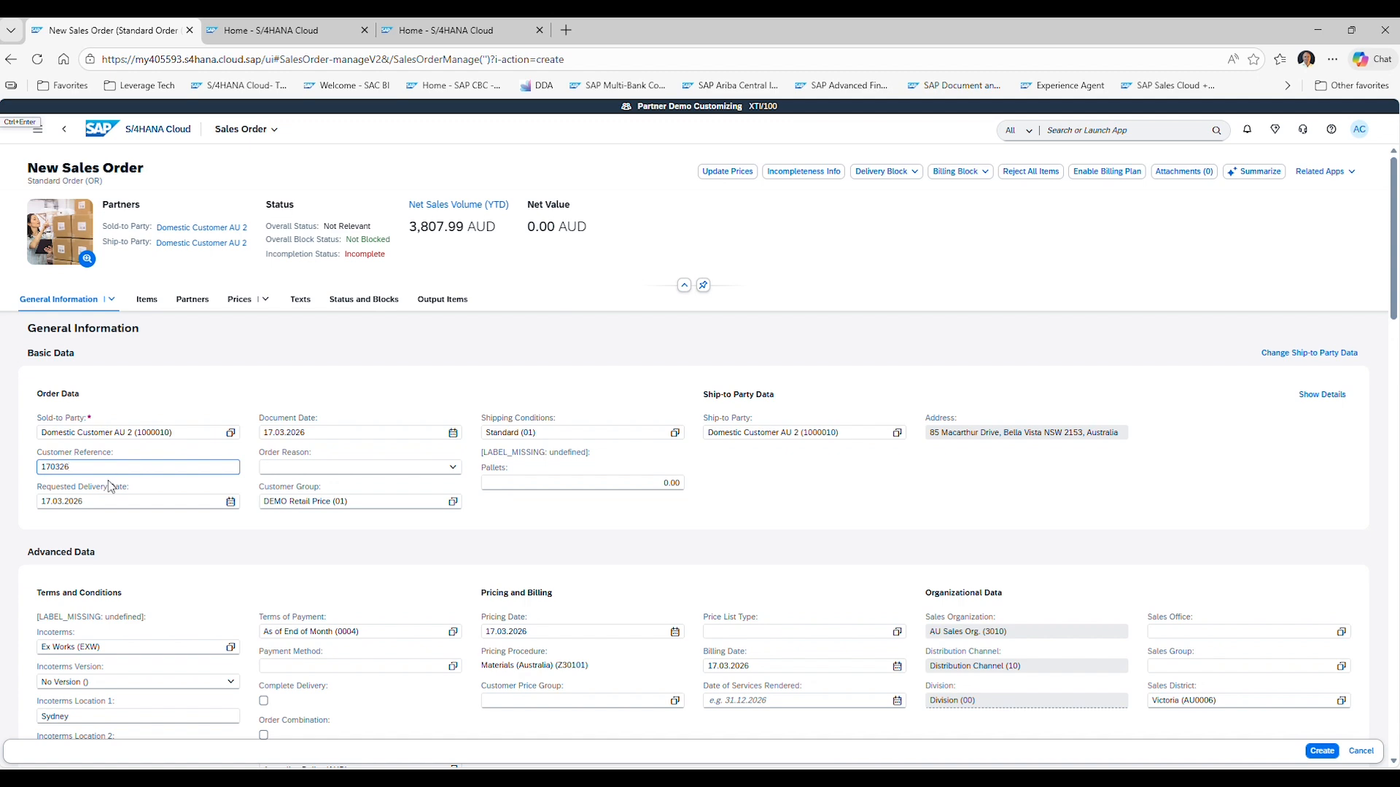
Add an item for product 32GB DDRAM (C10001) with requested quantity 5 and check its availability.
{"action": "scroll", "coordinate": [175, 751], "scroll_direction": "down", "scroll_amount": 6}
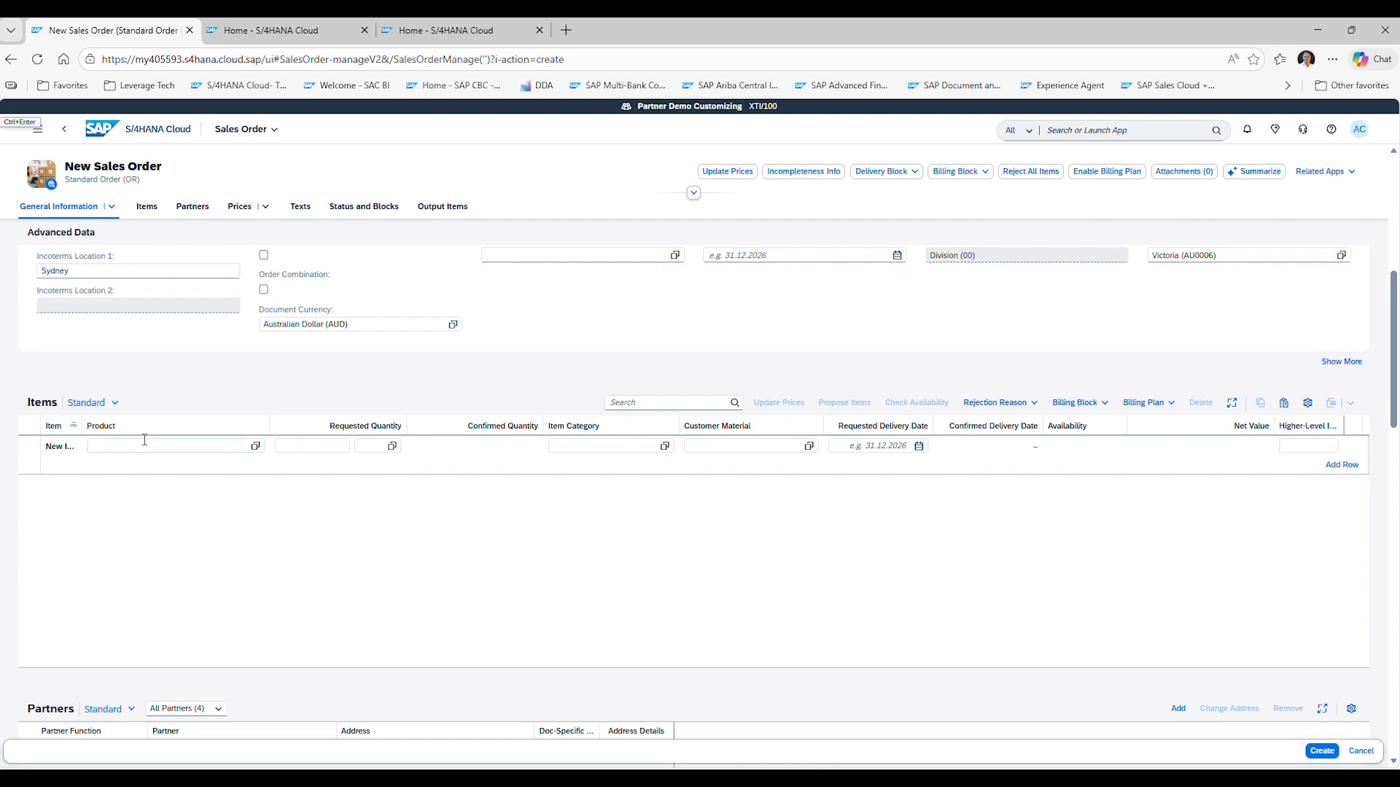
{"action": "left_click", "coordinate": [144, 442]}
{"action": "type", "text": "c100"}
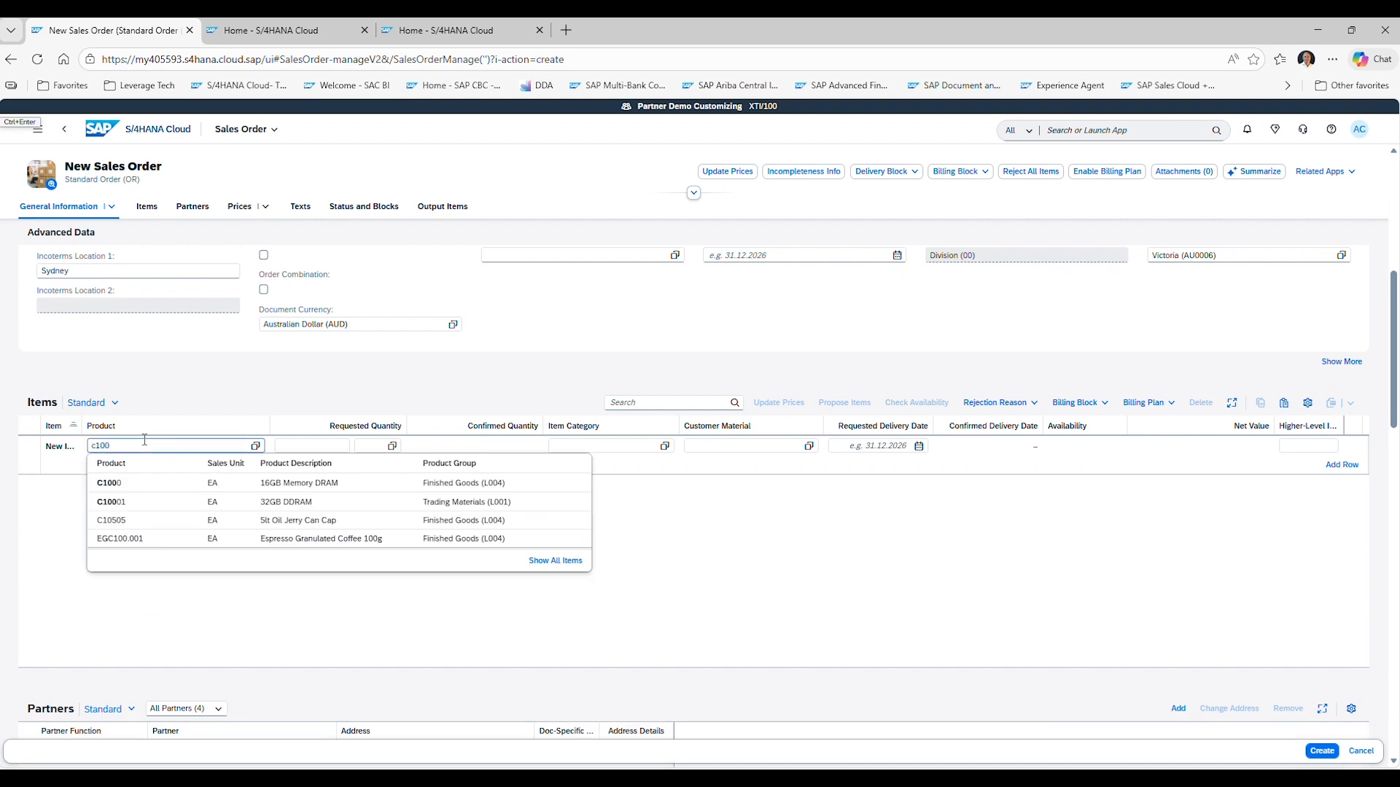
{"action": "left_click", "coordinate": [312, 502]}
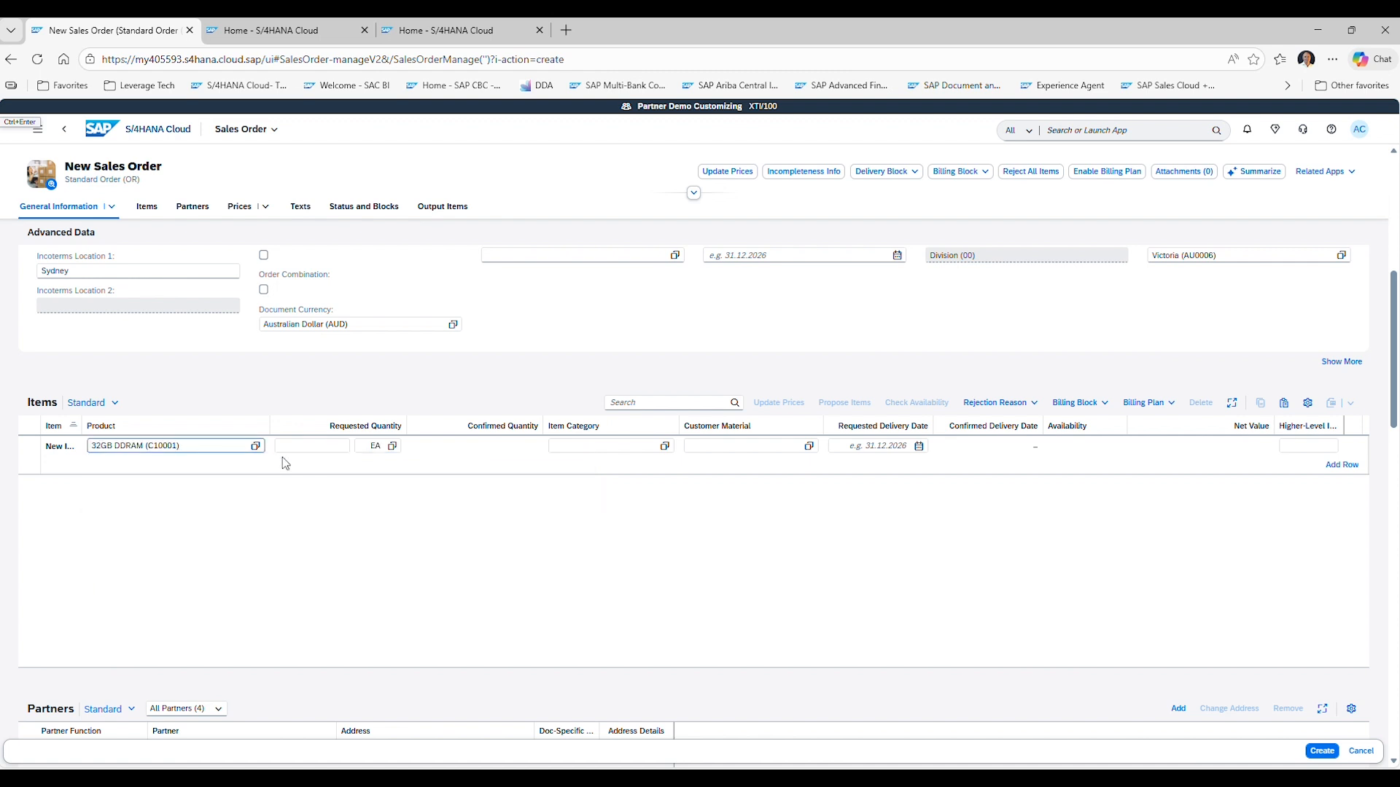
{"action": "key", "text": "Tab"}
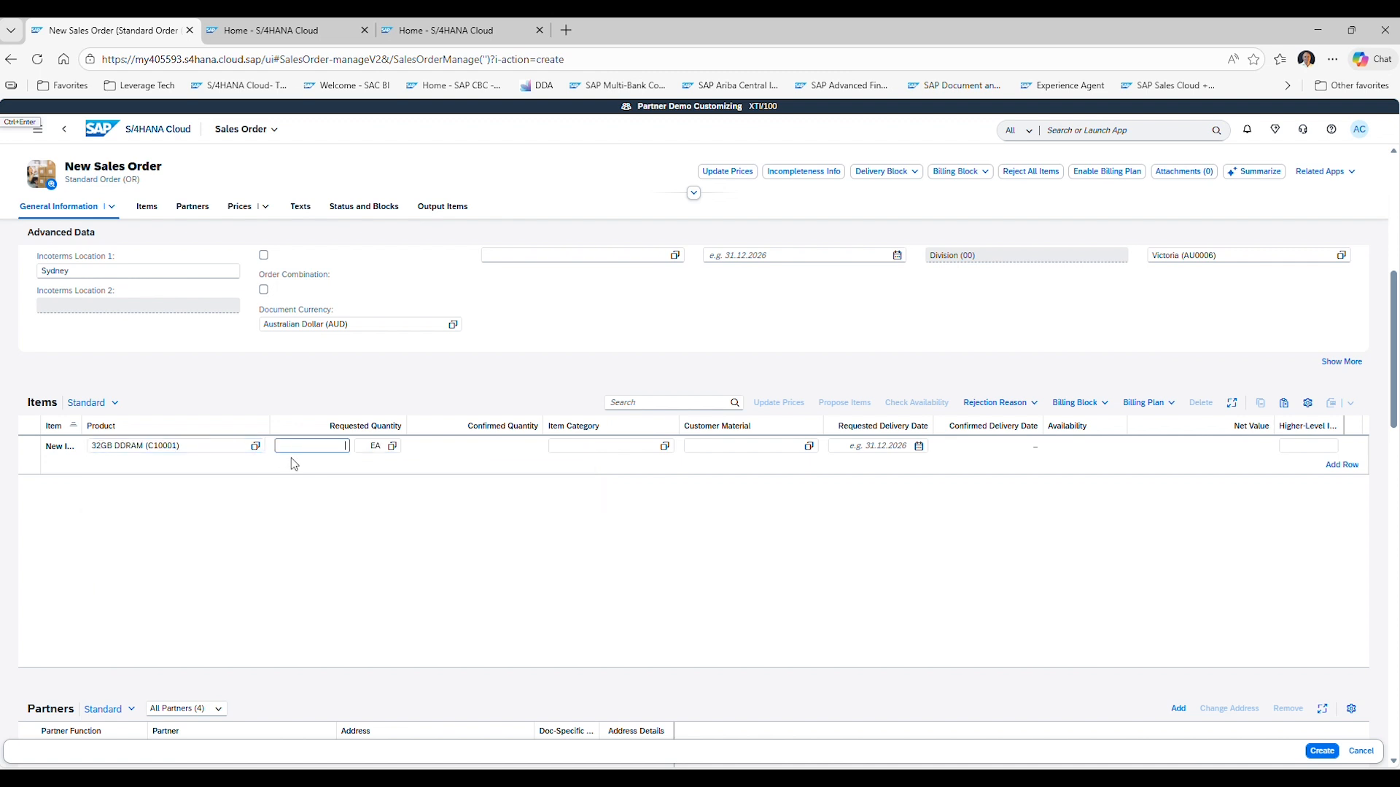
{"action": "type", "text": "5"}
{"action": "key", "text": "Tab"}
{"action": "key", "text": "Escape"}
{"action": "scroll", "coordinate": [294, 465], "scroll_direction": "down", "scroll_amount": 1}
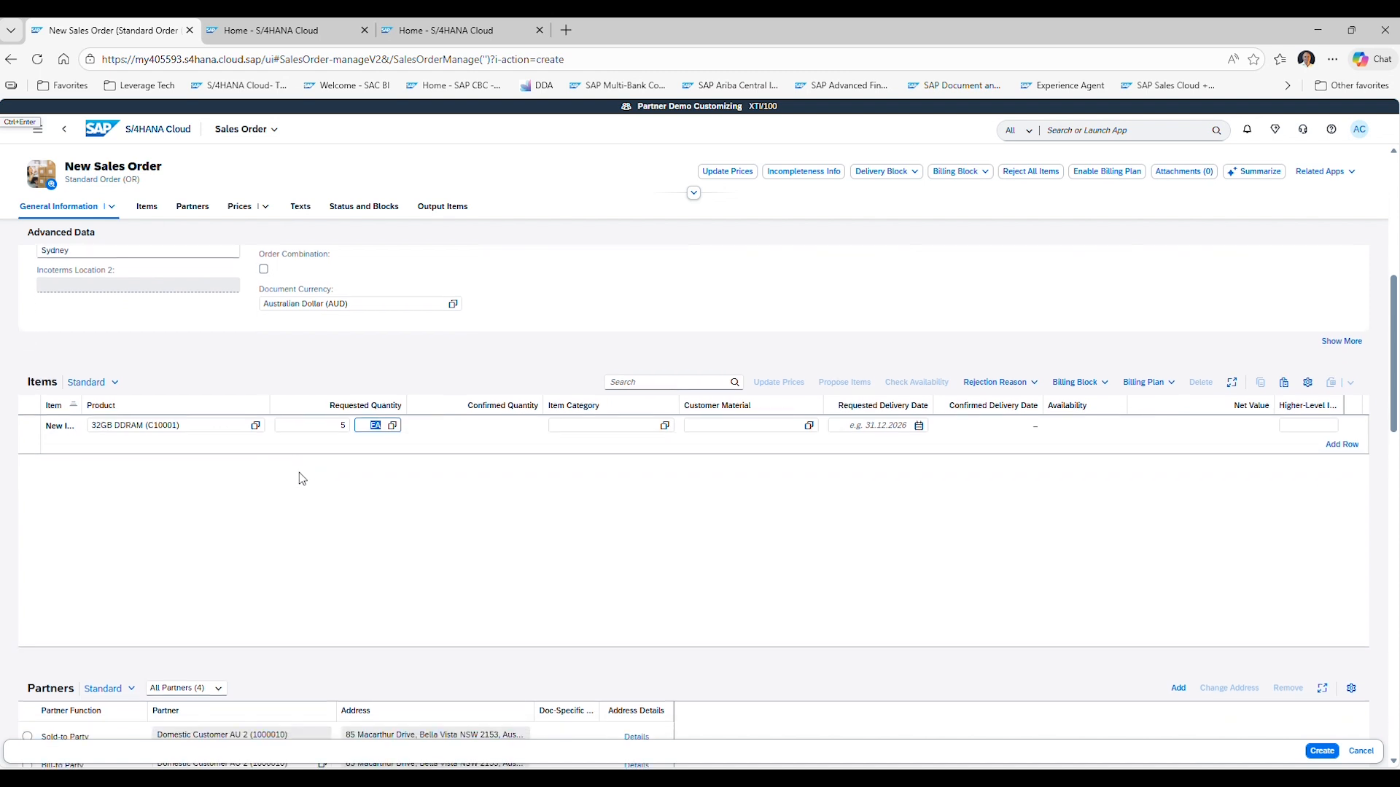
{"action": "key", "text": "Return"}
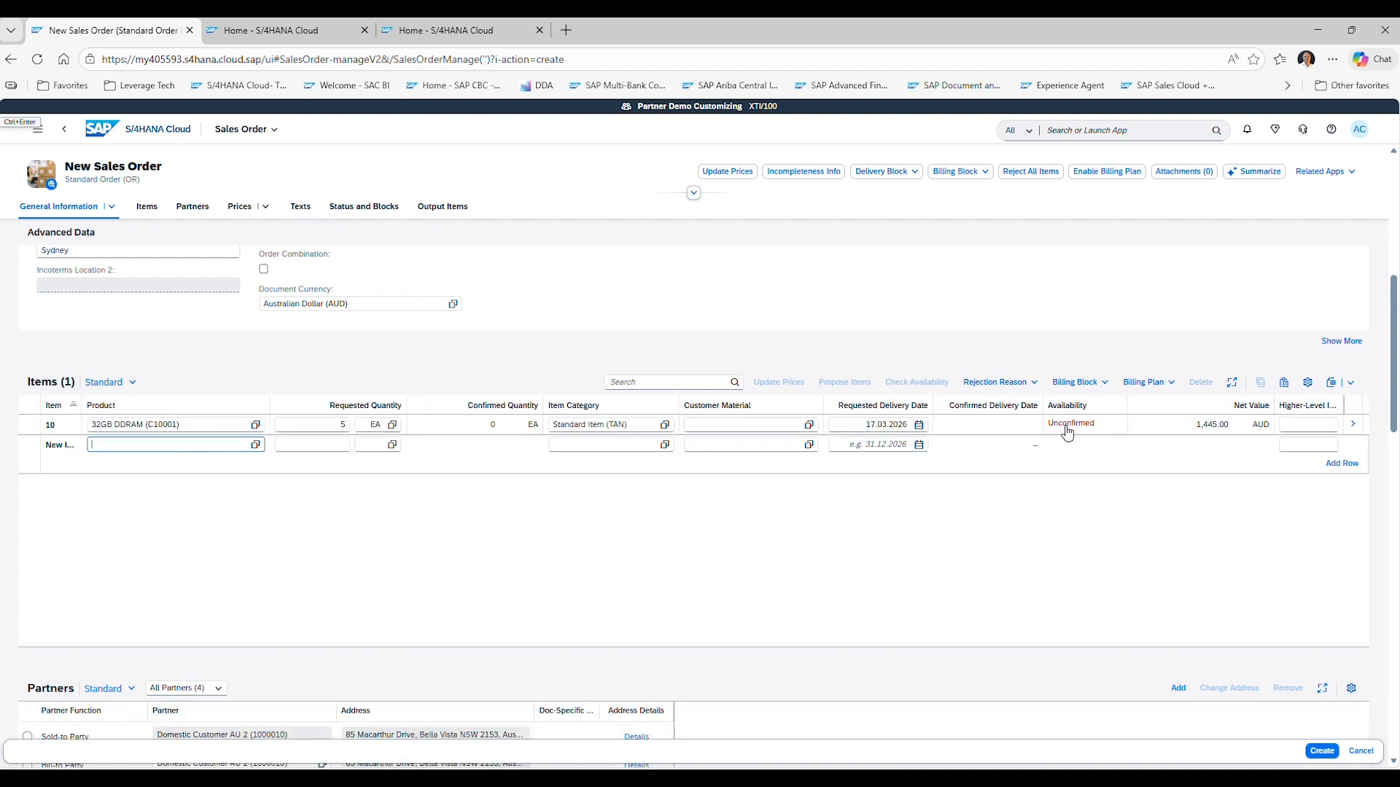
{"action": "left_click", "coordinate": [1067, 426]}
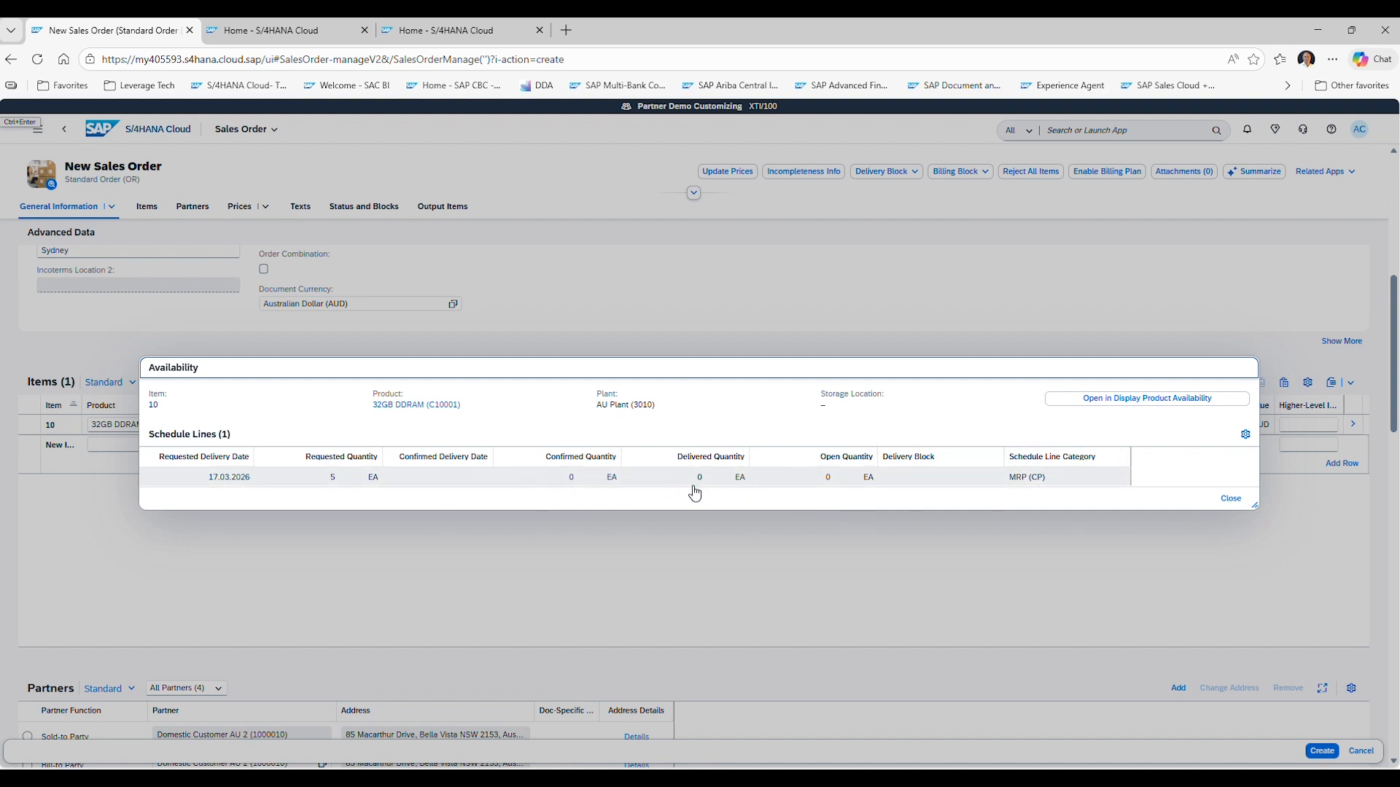
{"action": "left_click", "coordinate": [1220, 500]}
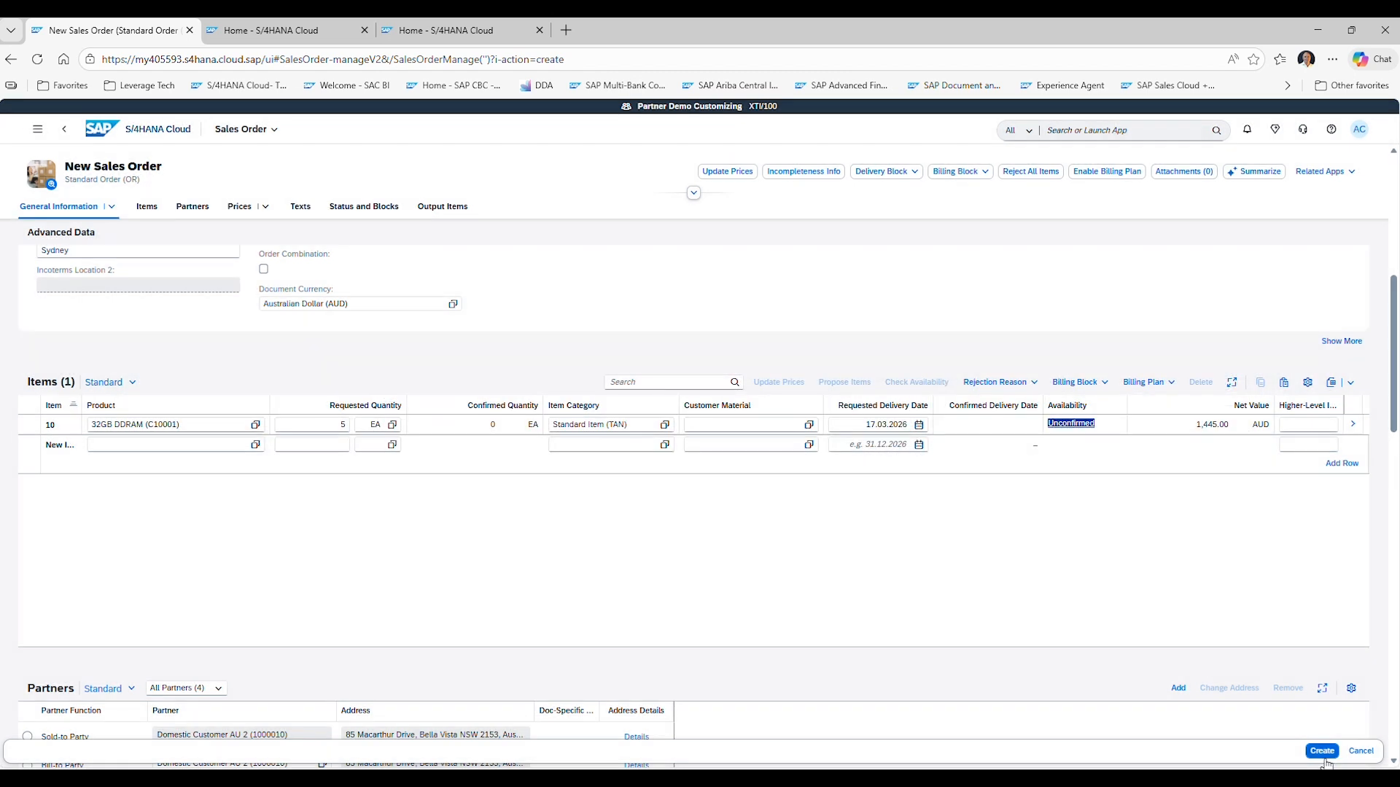
Save the new sales order and open the Monitor Material Coverage app from MRP & Manufacturing.
{"action": "left_click", "coordinate": [1326, 752]}
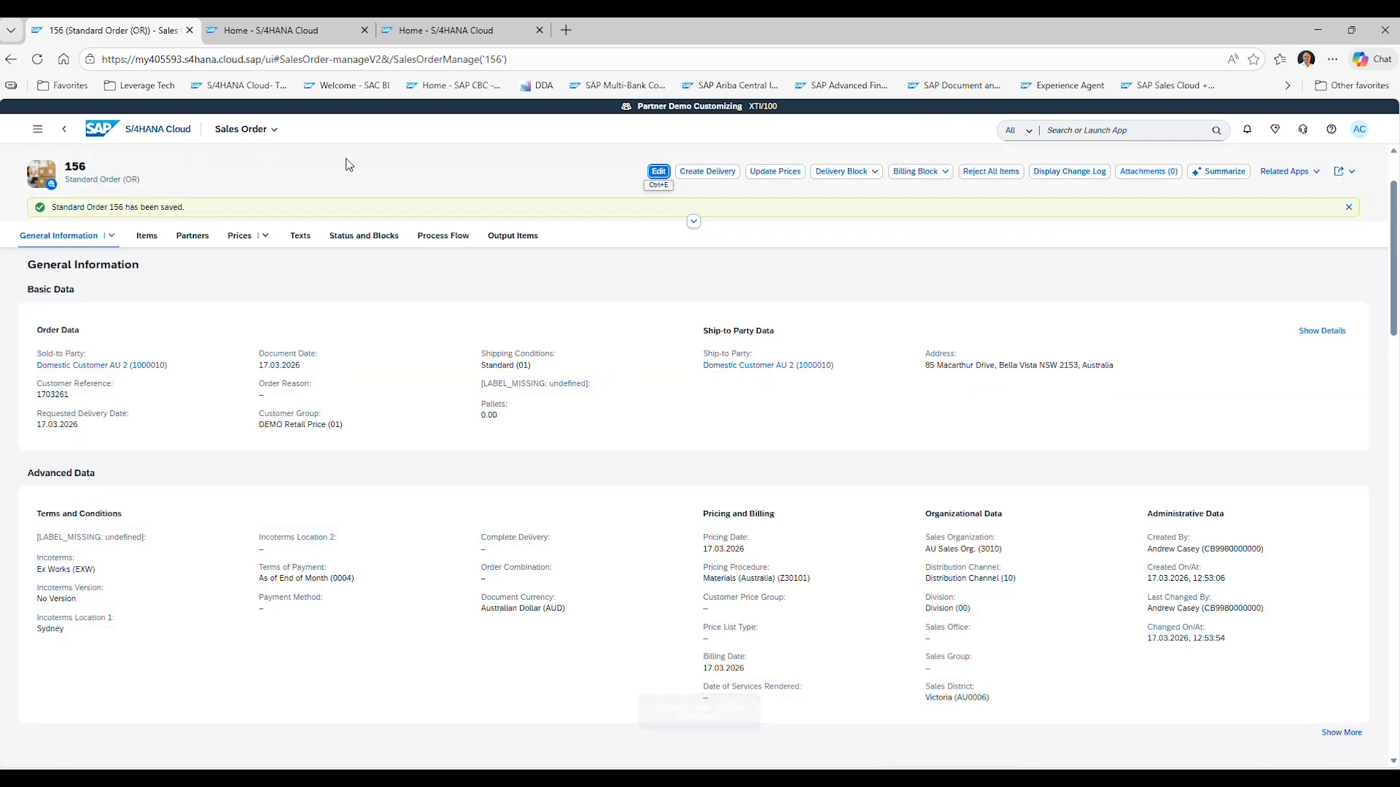
{"action": "left_click", "coordinate": [152, 131]}
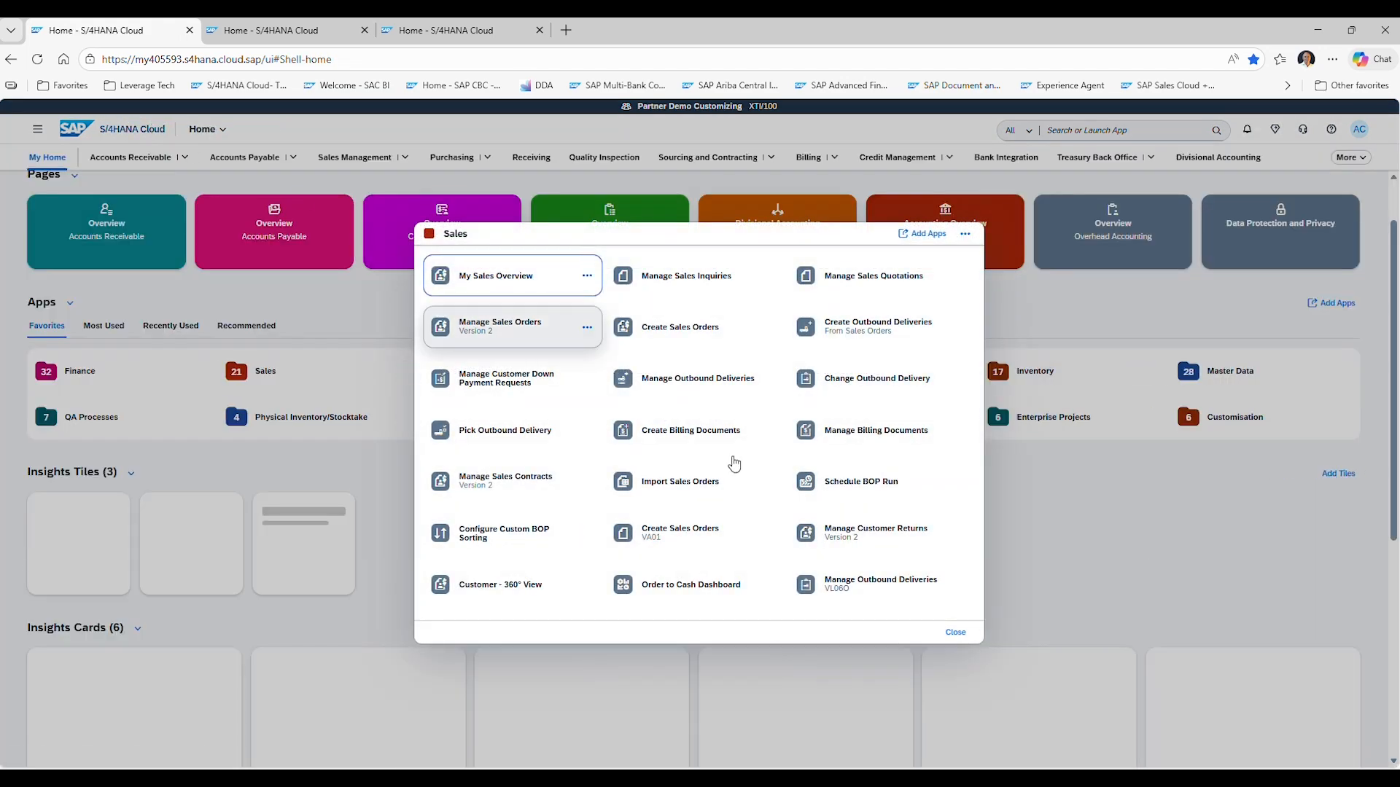
{"action": "left_click", "coordinate": [955, 633]}
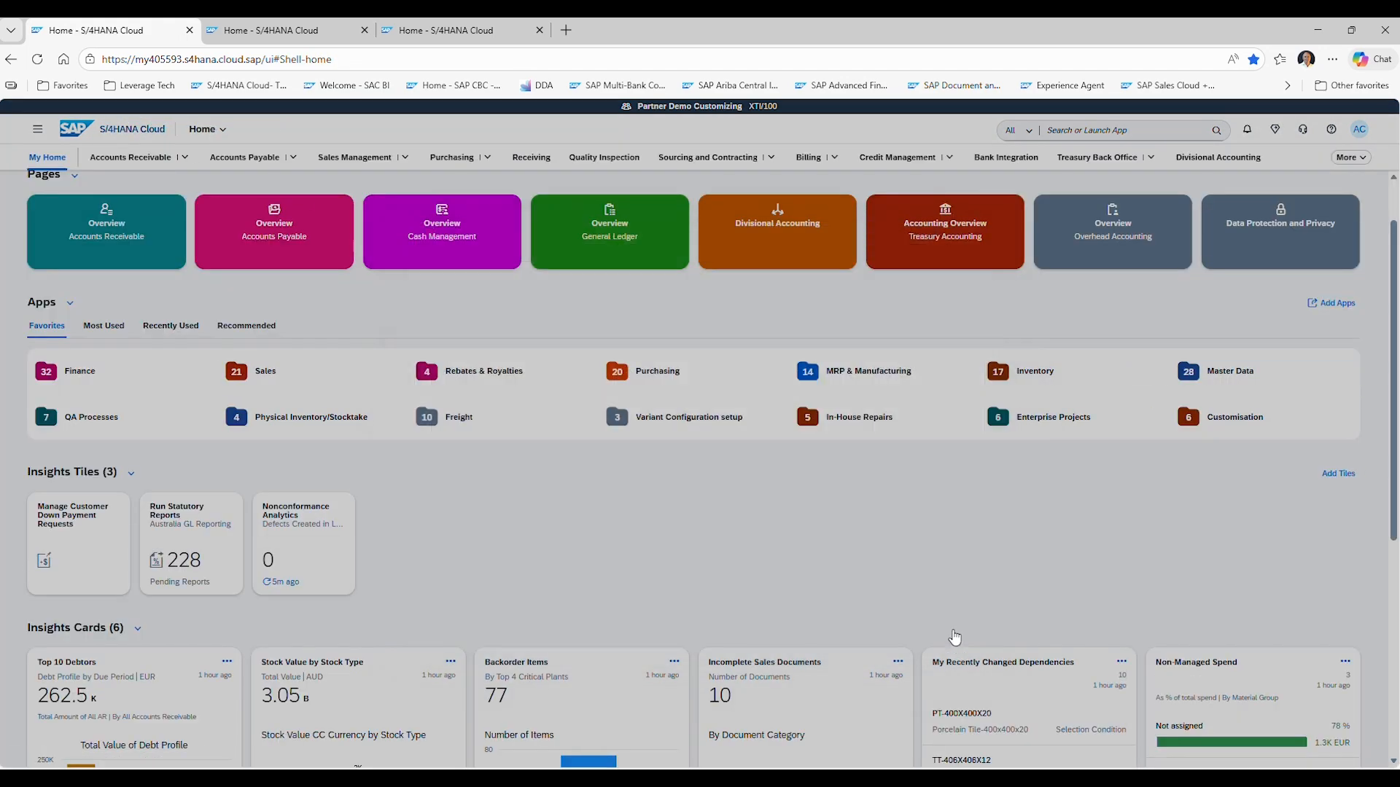
{"action": "left_click", "coordinate": [858, 374]}
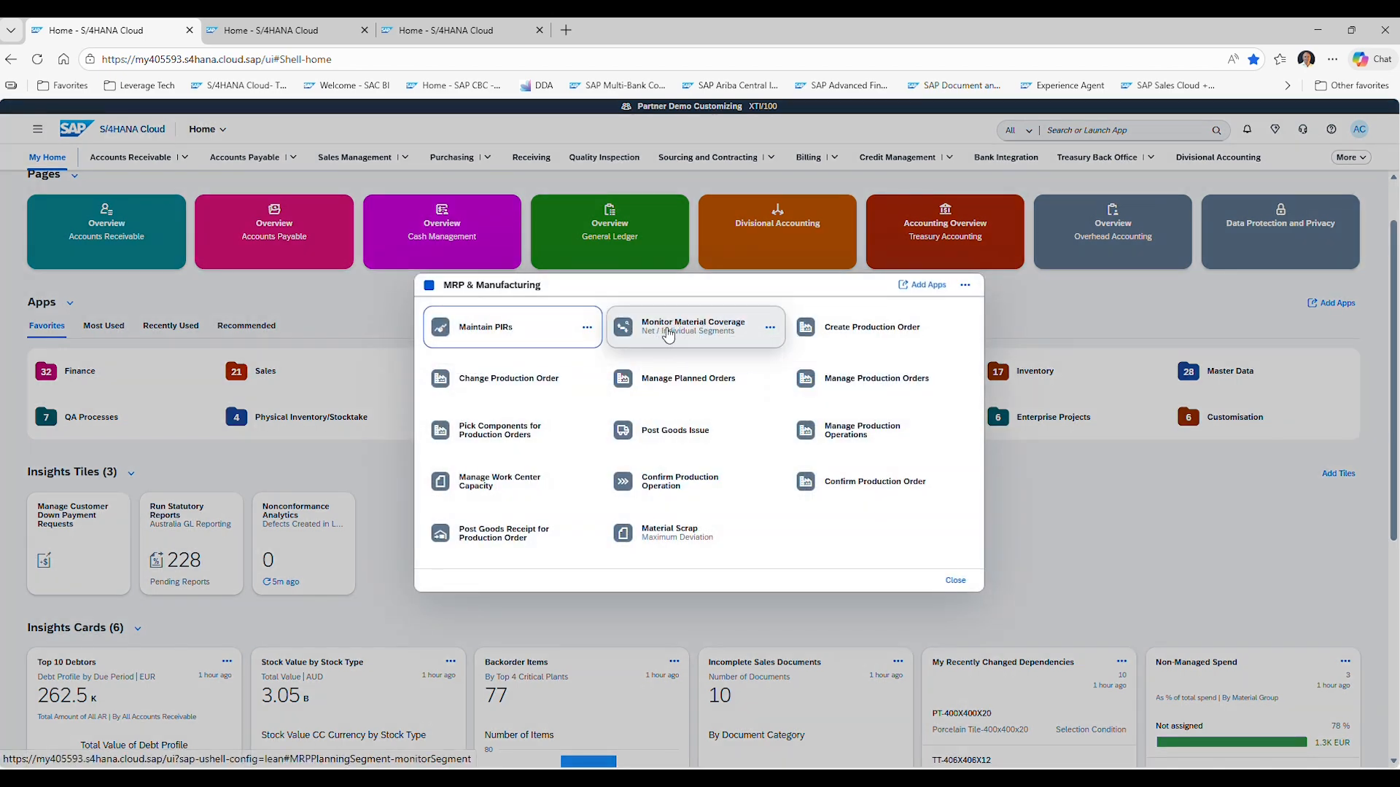
{"action": "left_click", "coordinate": [668, 334]}
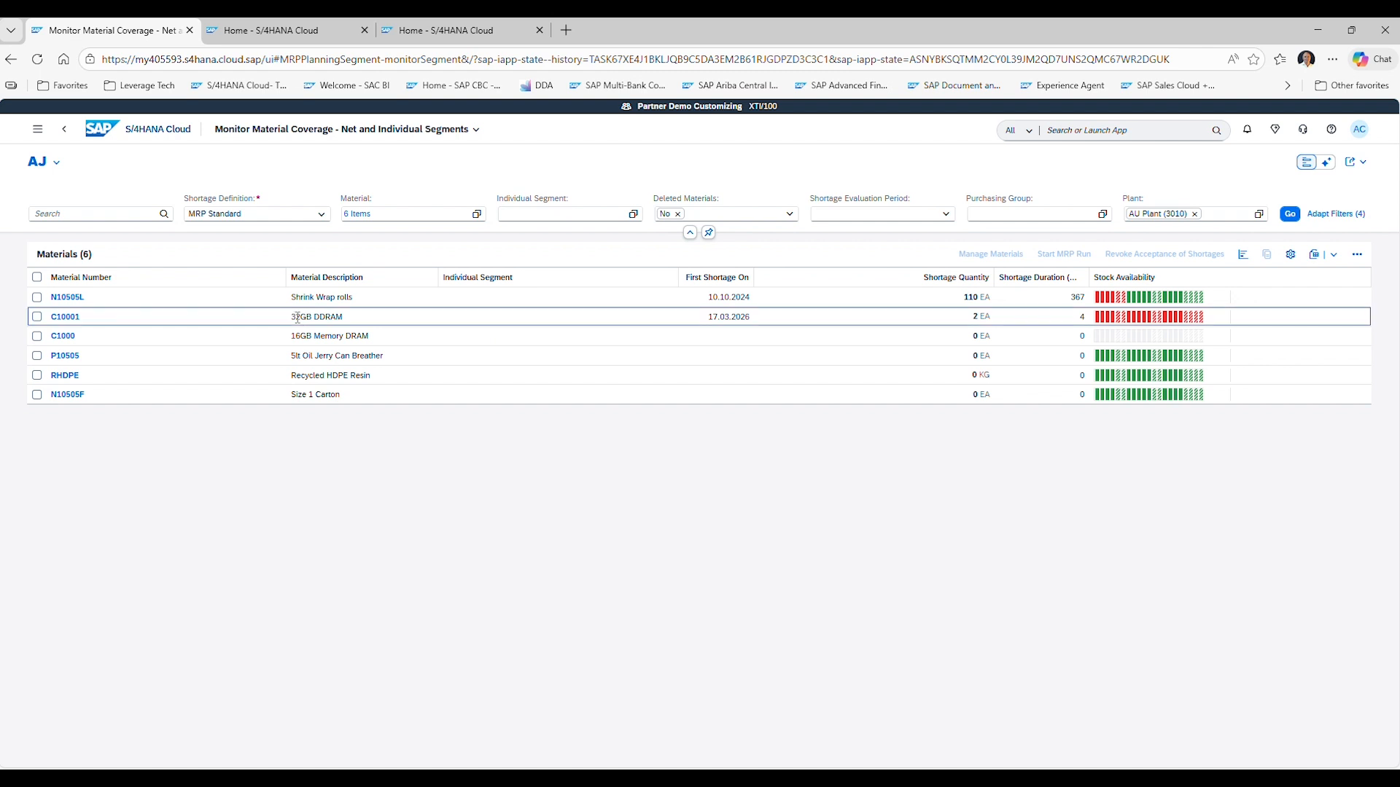
Select material C10001 (32GB DDRAM), open its material coverage details and start an MRP run.
{"action": "left_click_drag", "start_coordinate": [297, 320], "coordinate": [347, 321]}
{"action": "left_click_drag", "start_coordinate": [706, 320], "coordinate": [741, 319]}
{"action": "left_click_drag", "start_coordinate": [970, 316], "coordinate": [988, 315]}
{"action": "left_click", "coordinate": [38, 317]}
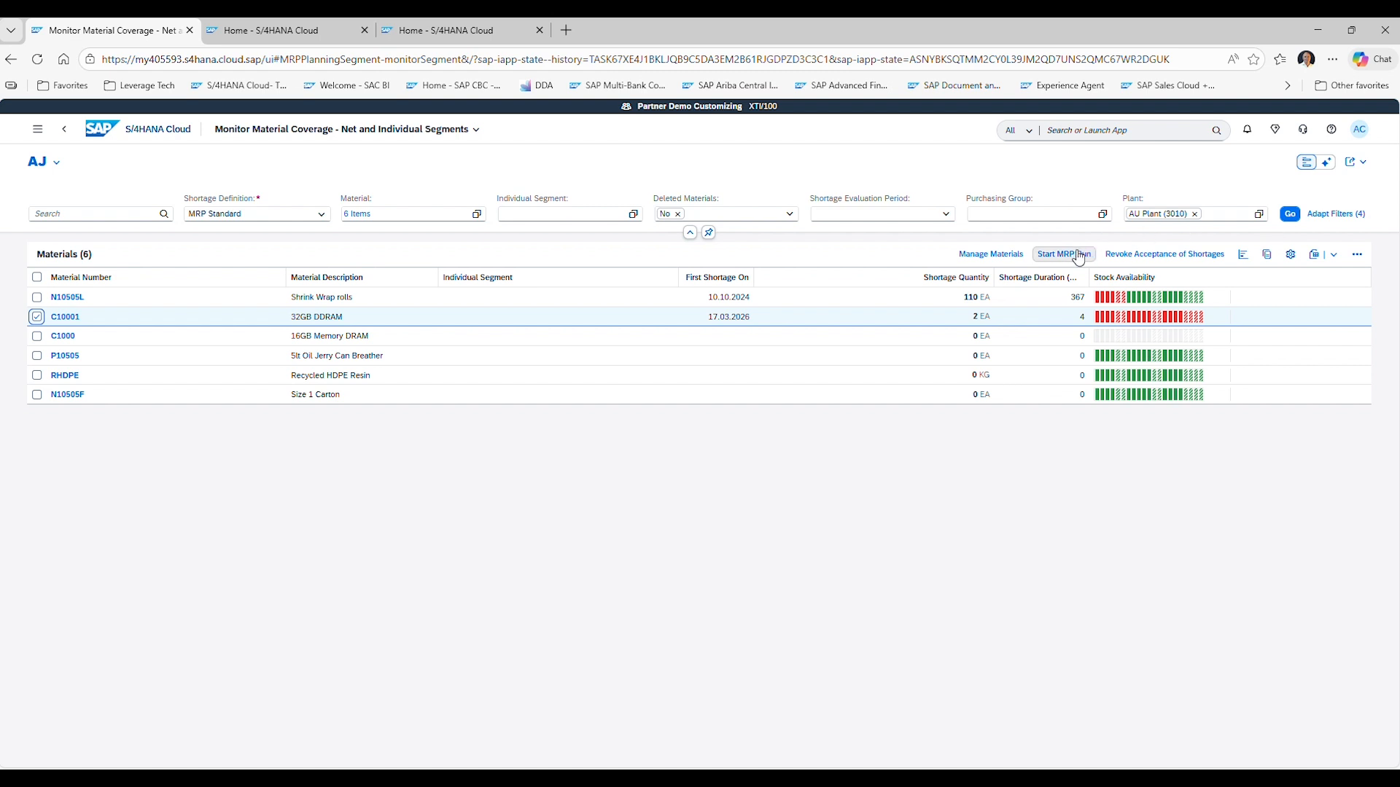
{"action": "left_click", "coordinate": [967, 255]}
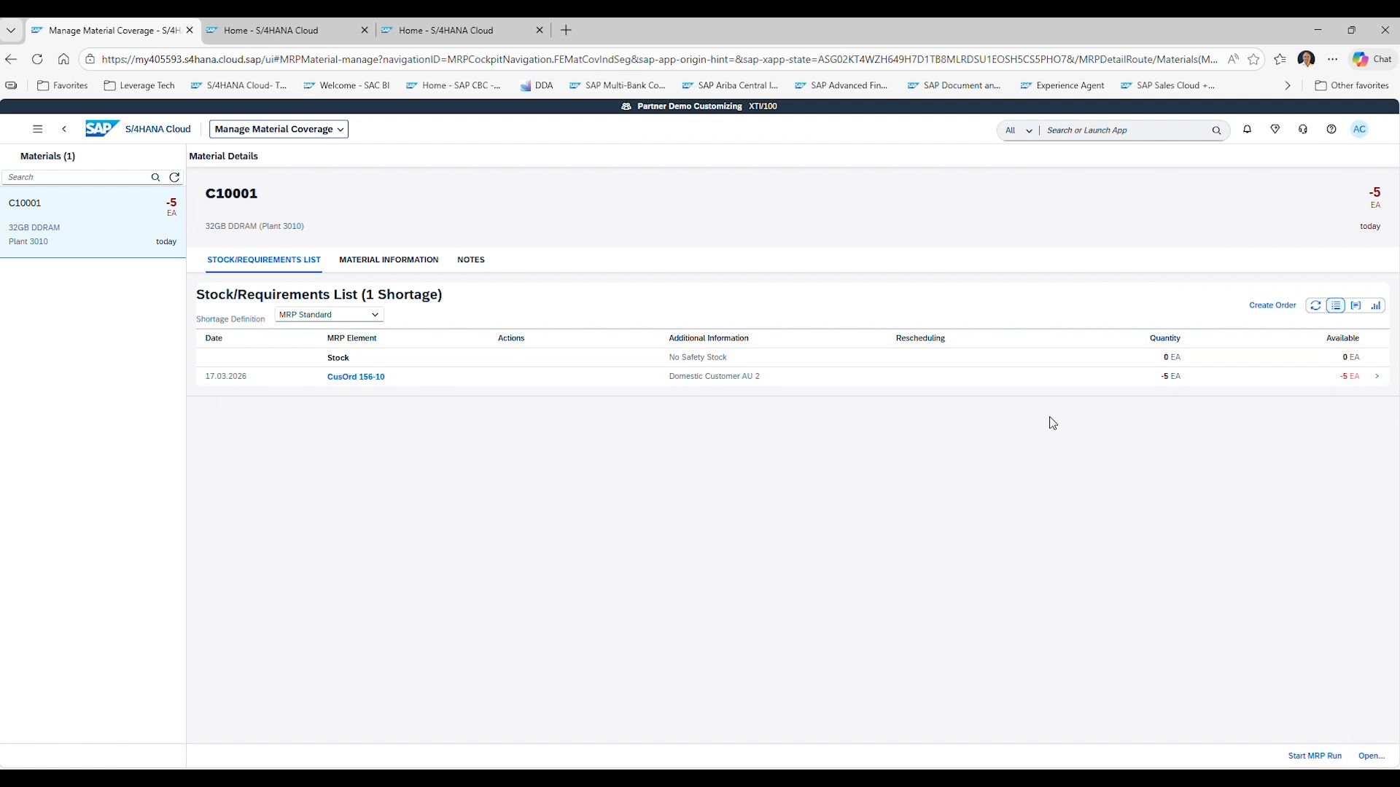
{"action": "left_click", "coordinate": [1314, 756]}
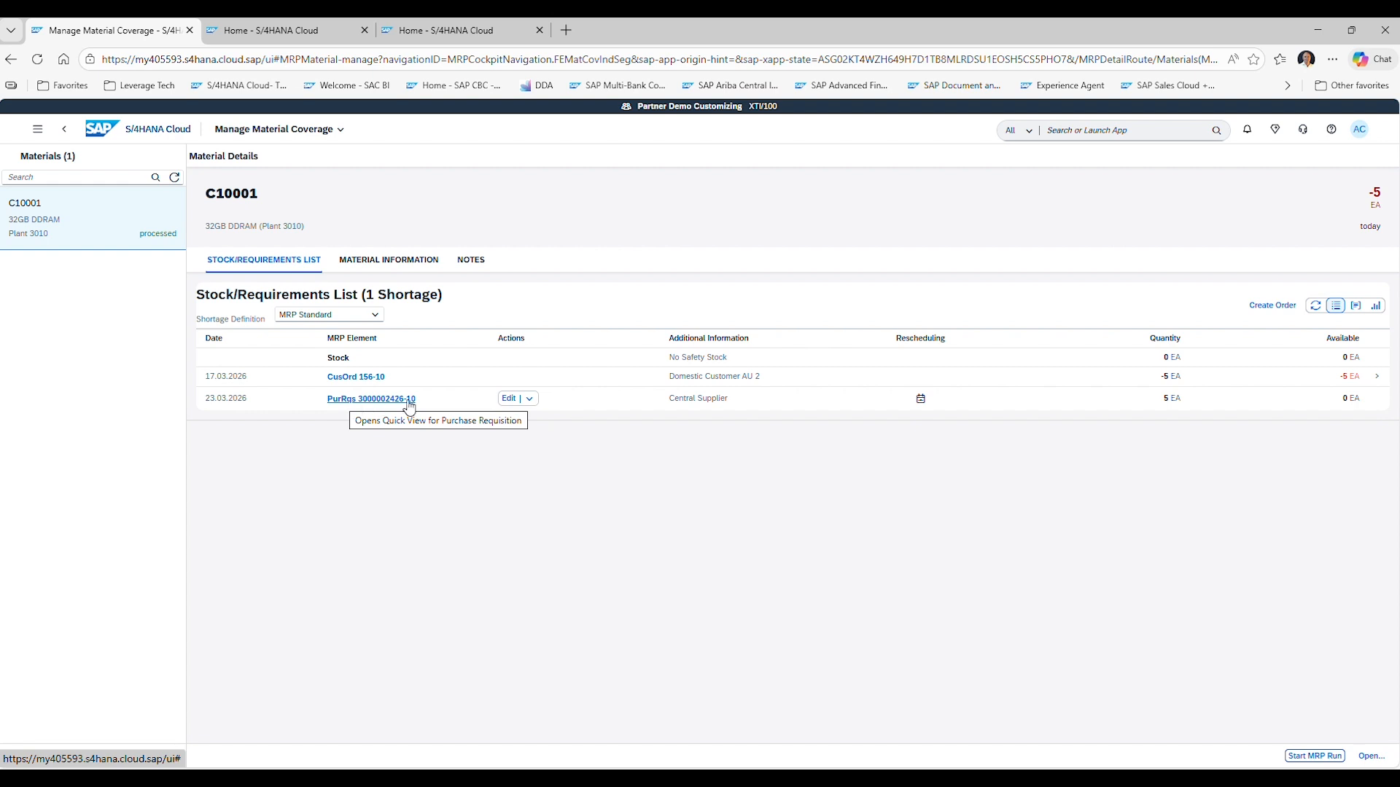
Convert the generated purchase requisition for C10001 into a purchase order, keeping the delivery date and quantity.
{"action": "left_click", "coordinate": [532, 401]}
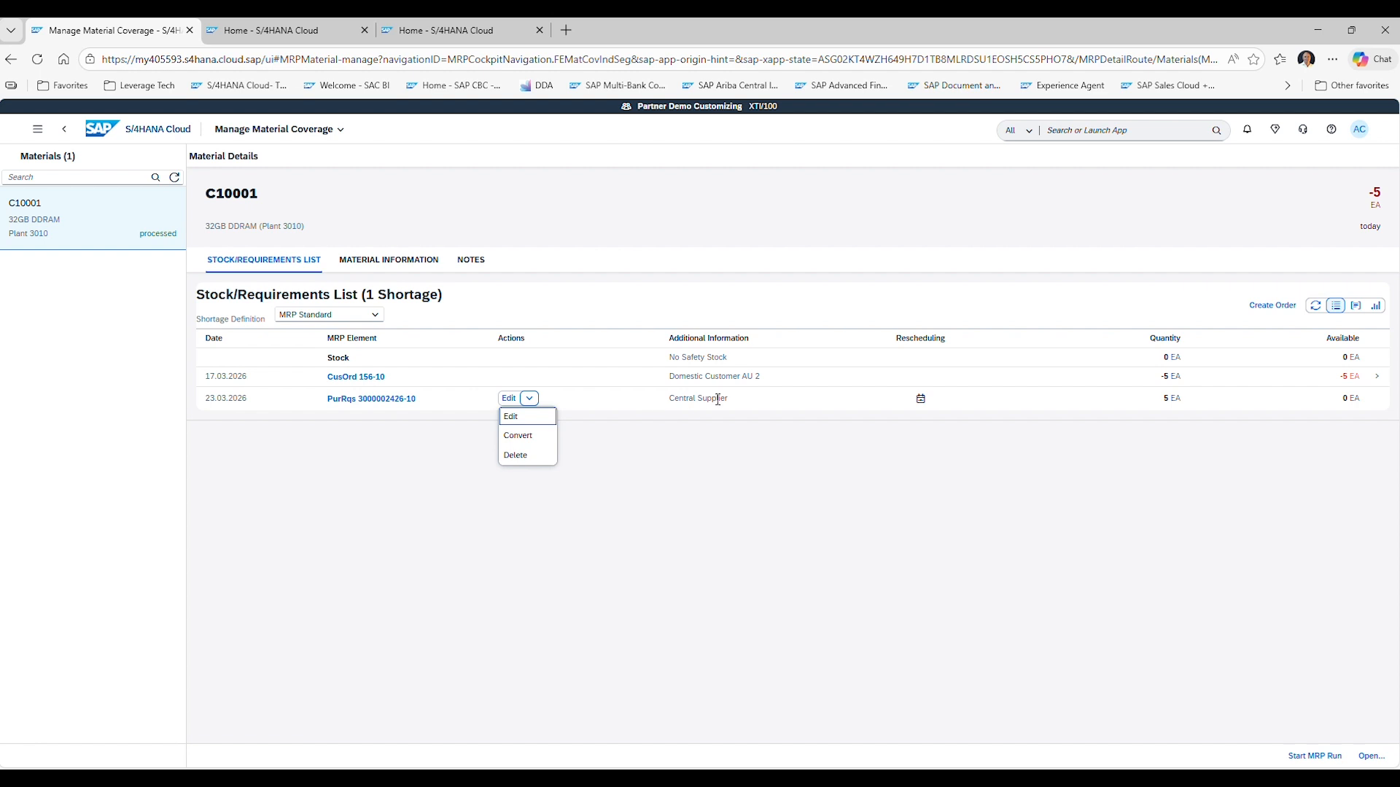
{"action": "left_click", "coordinate": [526, 436]}
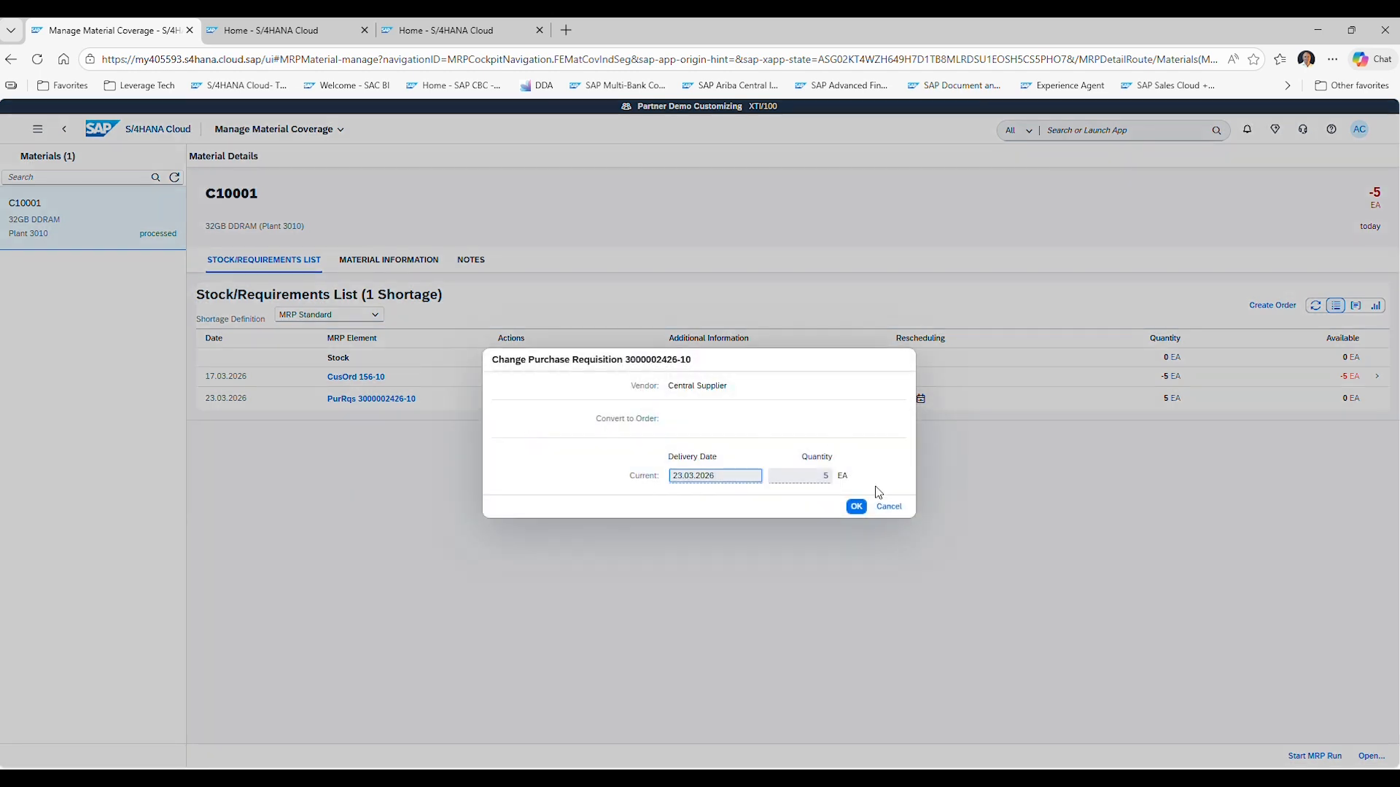
{"action": "left_click", "coordinate": [856, 507]}
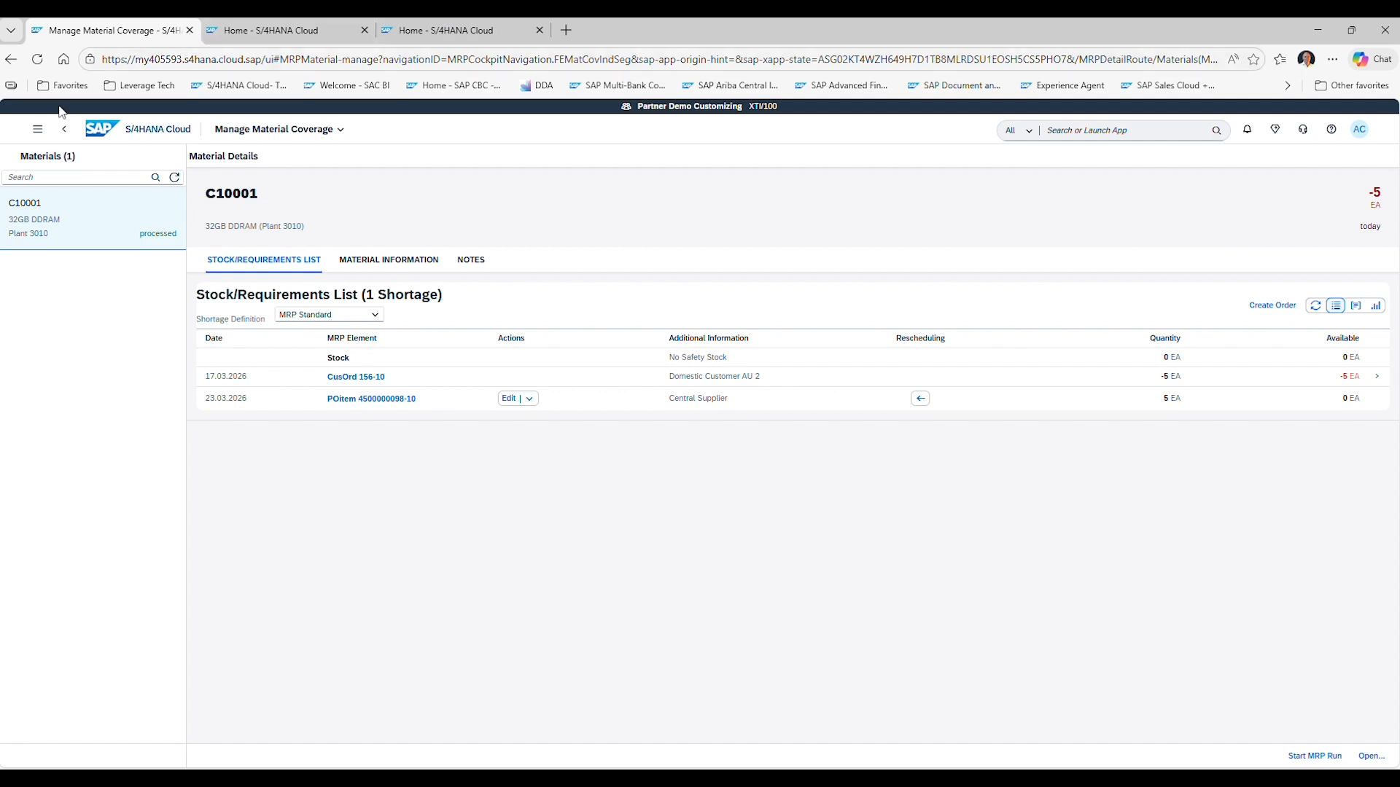
{"action": "left_click", "coordinate": [102, 137]}
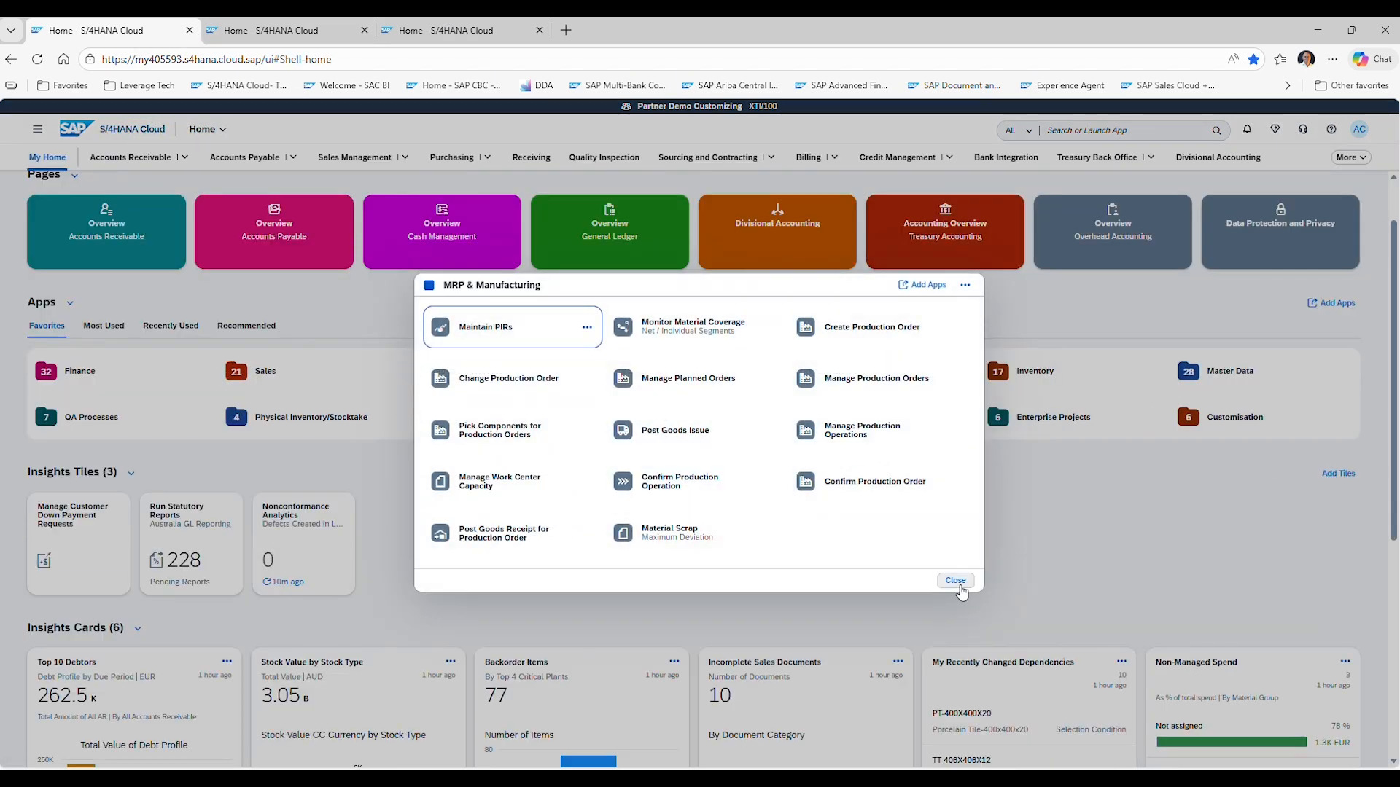
{"action": "left_click", "coordinate": [955, 581]}
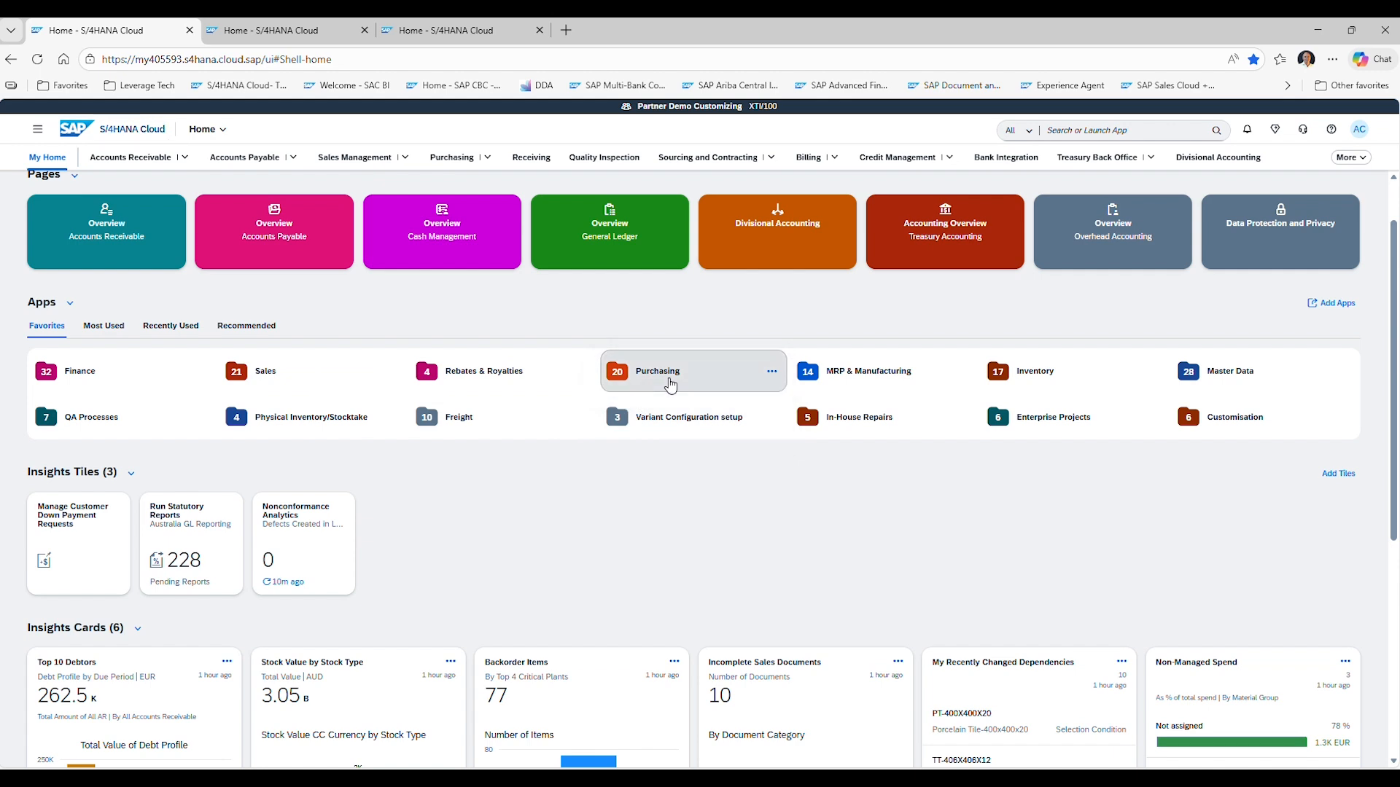
{"action": "left_click", "coordinate": [641, 373]}
{"action": "left_click", "coordinate": [517, 330]}
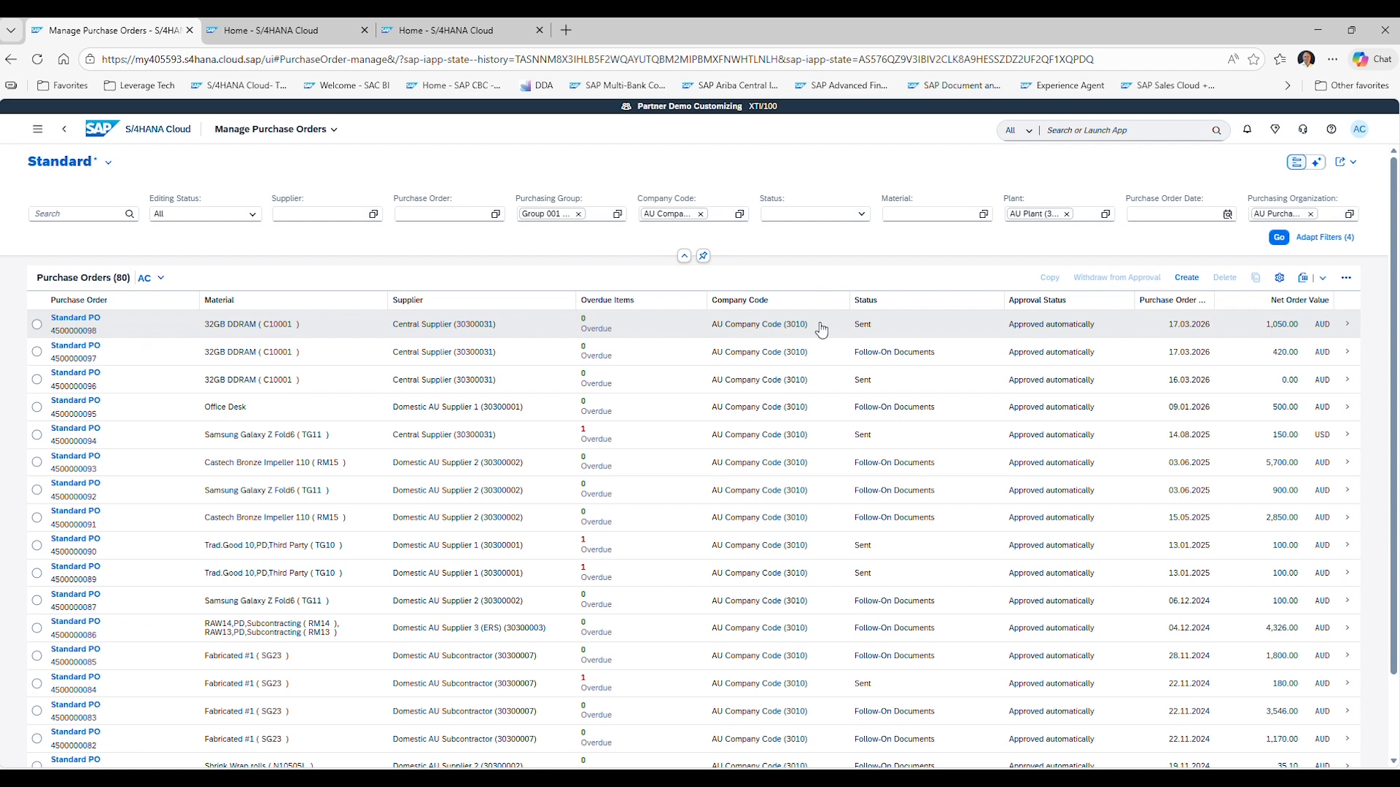
{"action": "left_click", "coordinate": [1347, 327]}
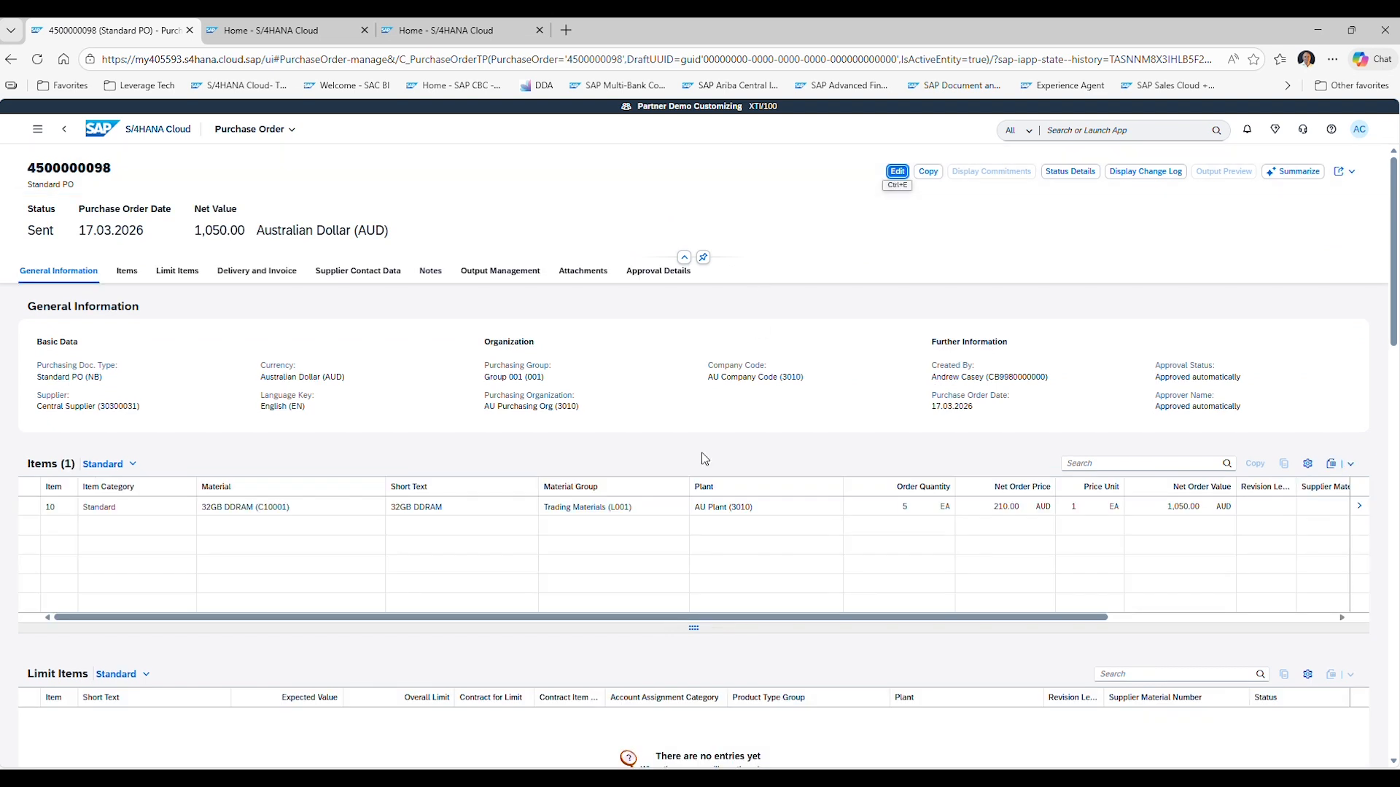
{"action": "left_click", "coordinate": [1071, 175]}
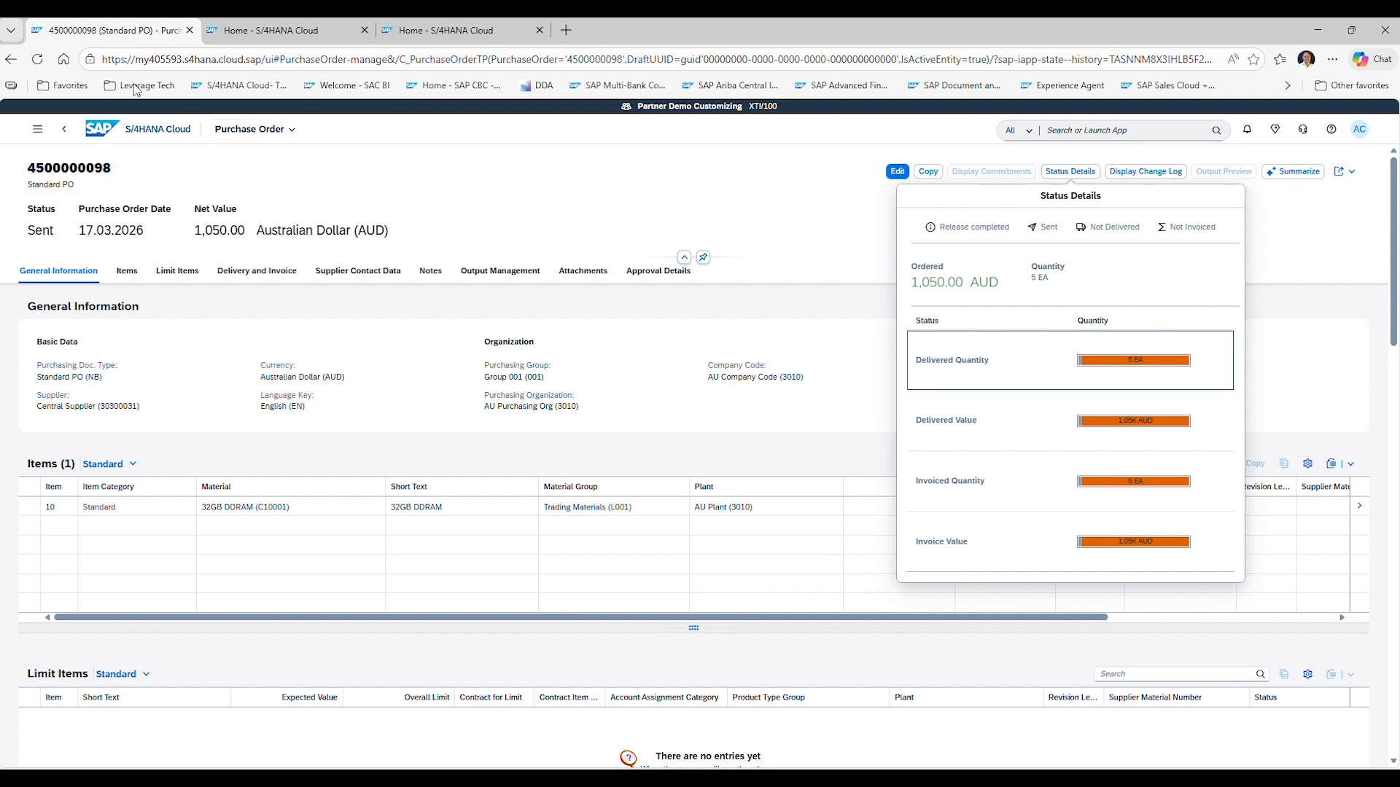
{"action": "left_click", "coordinate": [282, 30]}
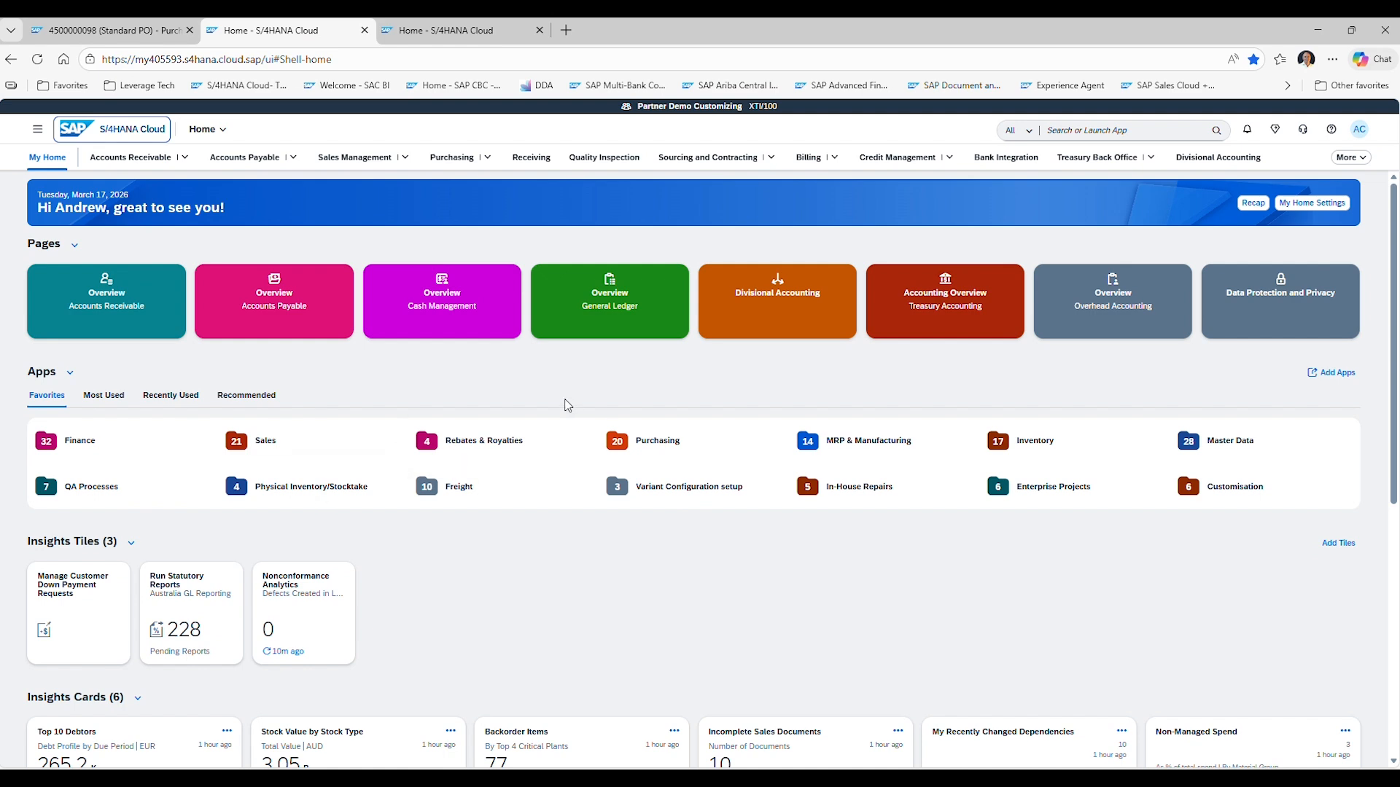
{"action": "left_click", "coordinate": [670, 447]}
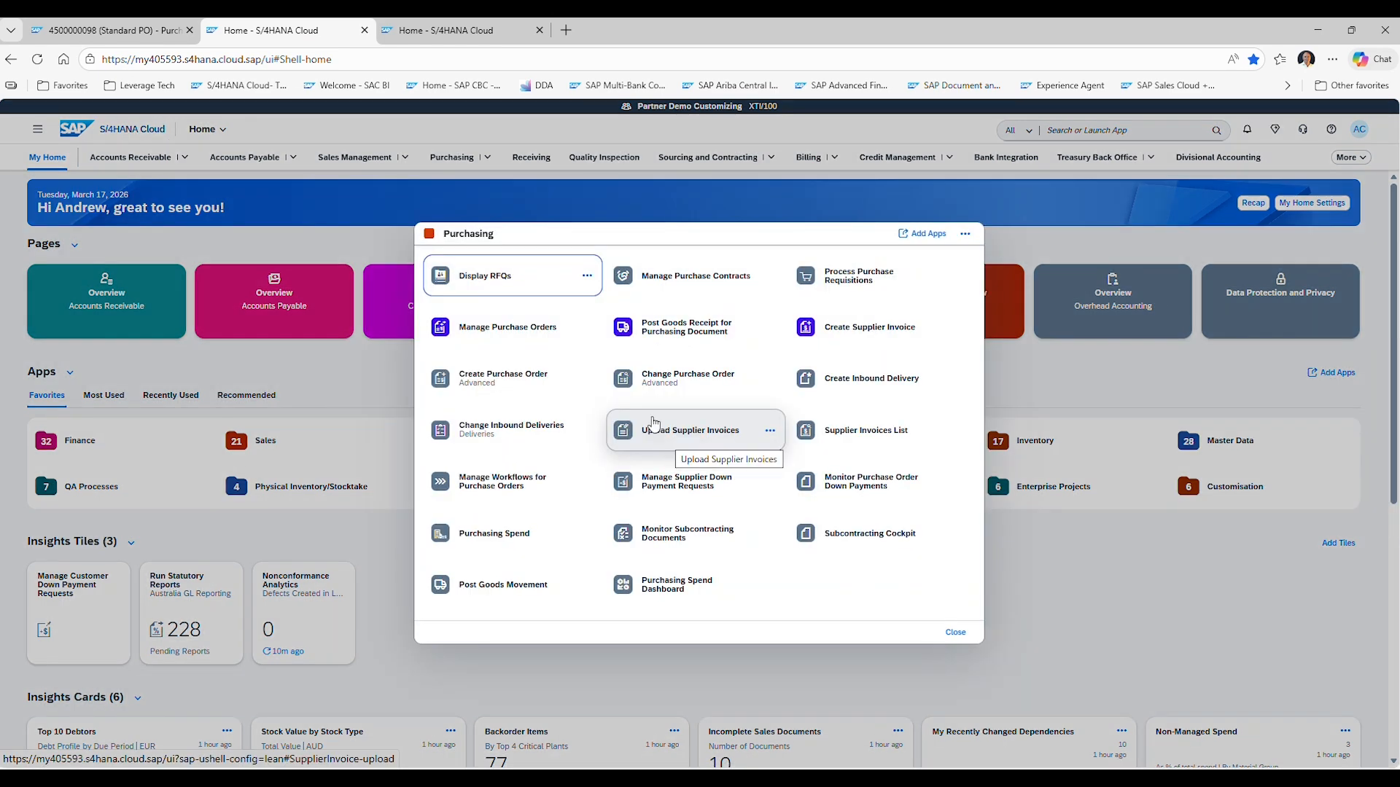
{"action": "left_click", "coordinate": [668, 334]}
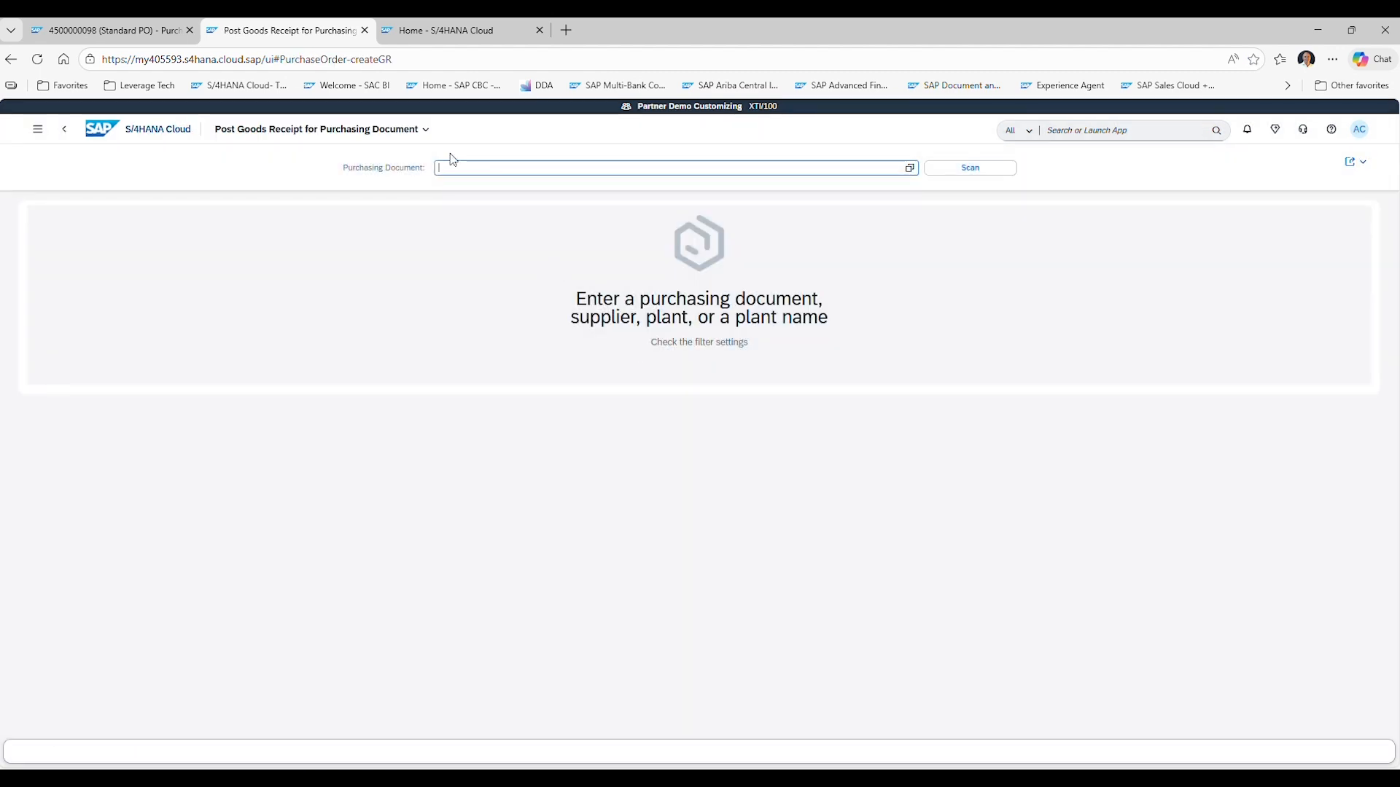
{"action": "type", "text": "4500000098"}
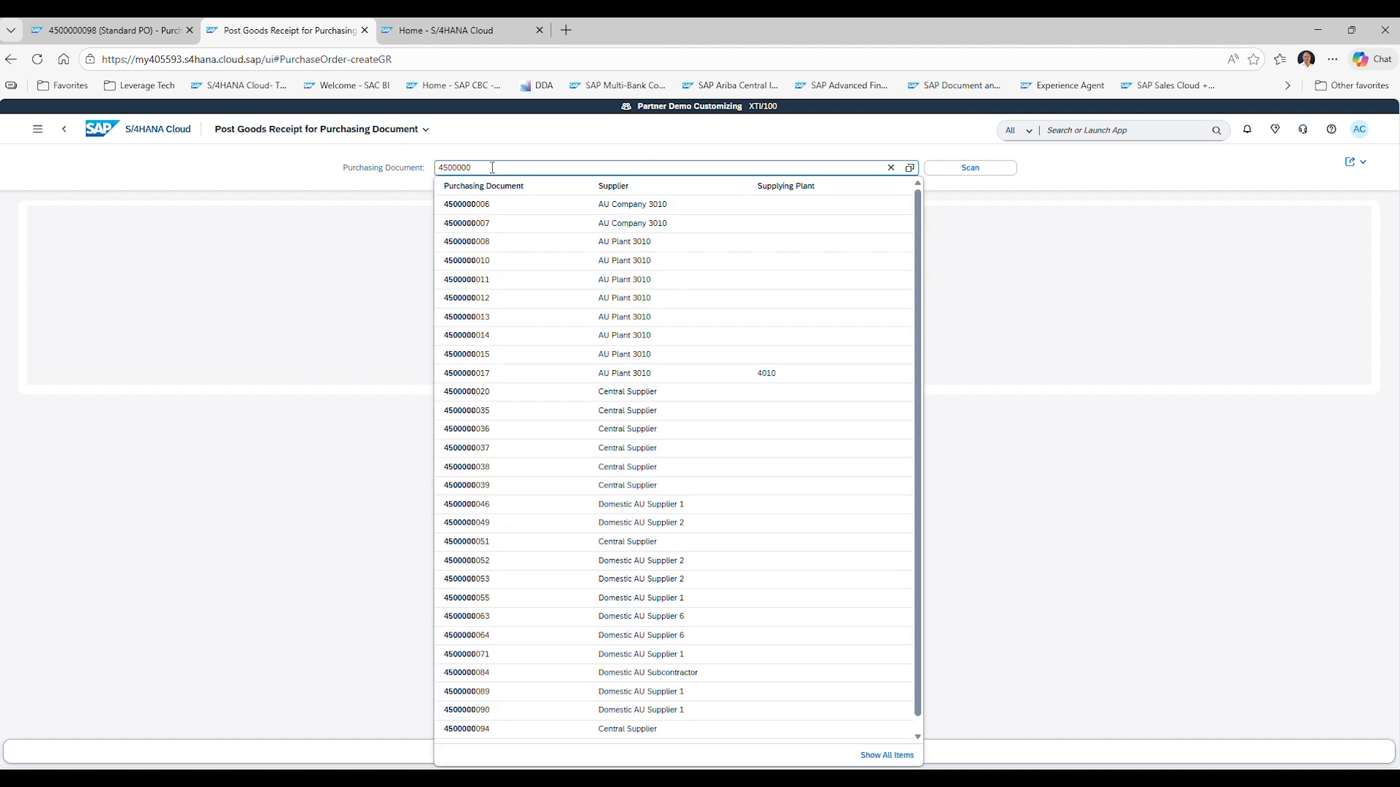
{"action": "scroll", "coordinate": [547, 481], "scroll_direction": "down", "scroll_amount": 1}
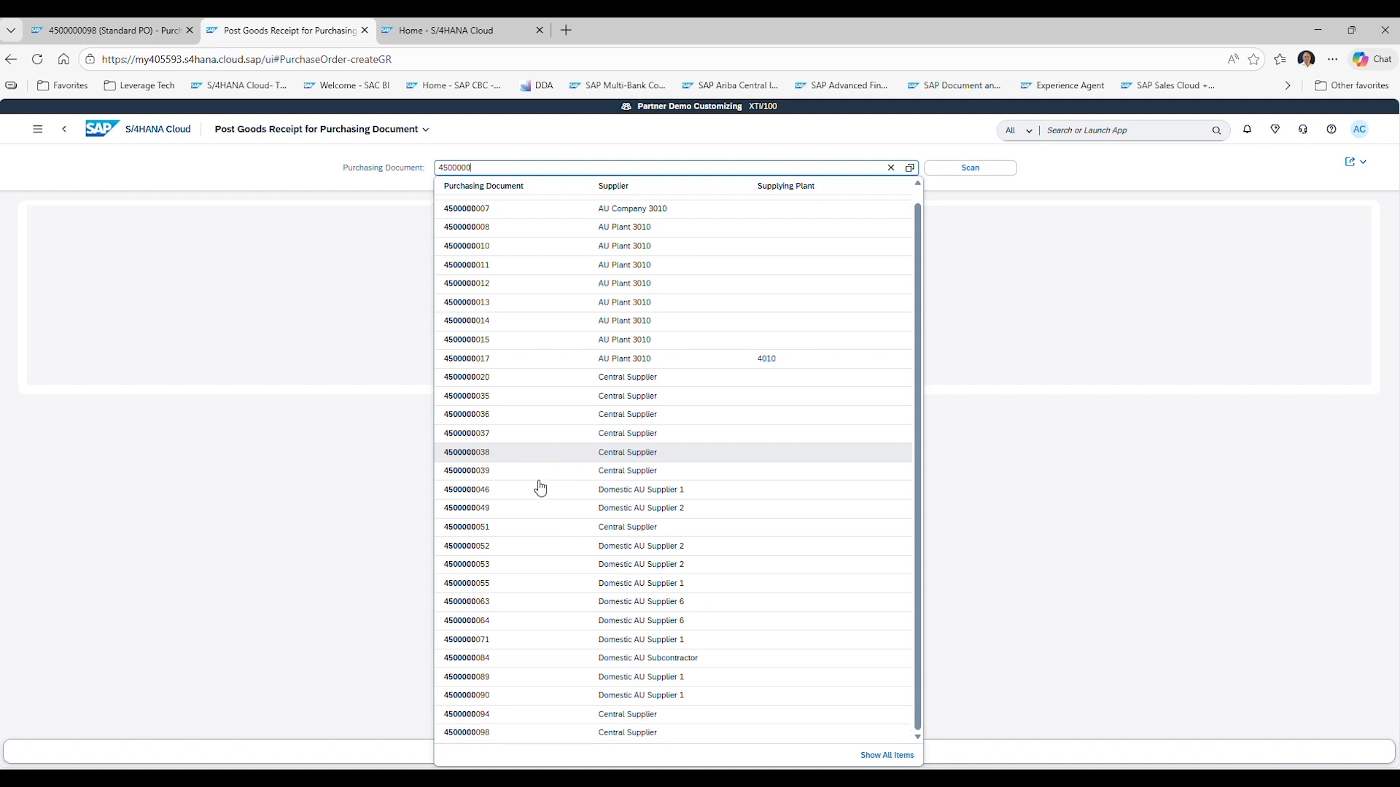
{"action": "left_click", "coordinate": [497, 733]}
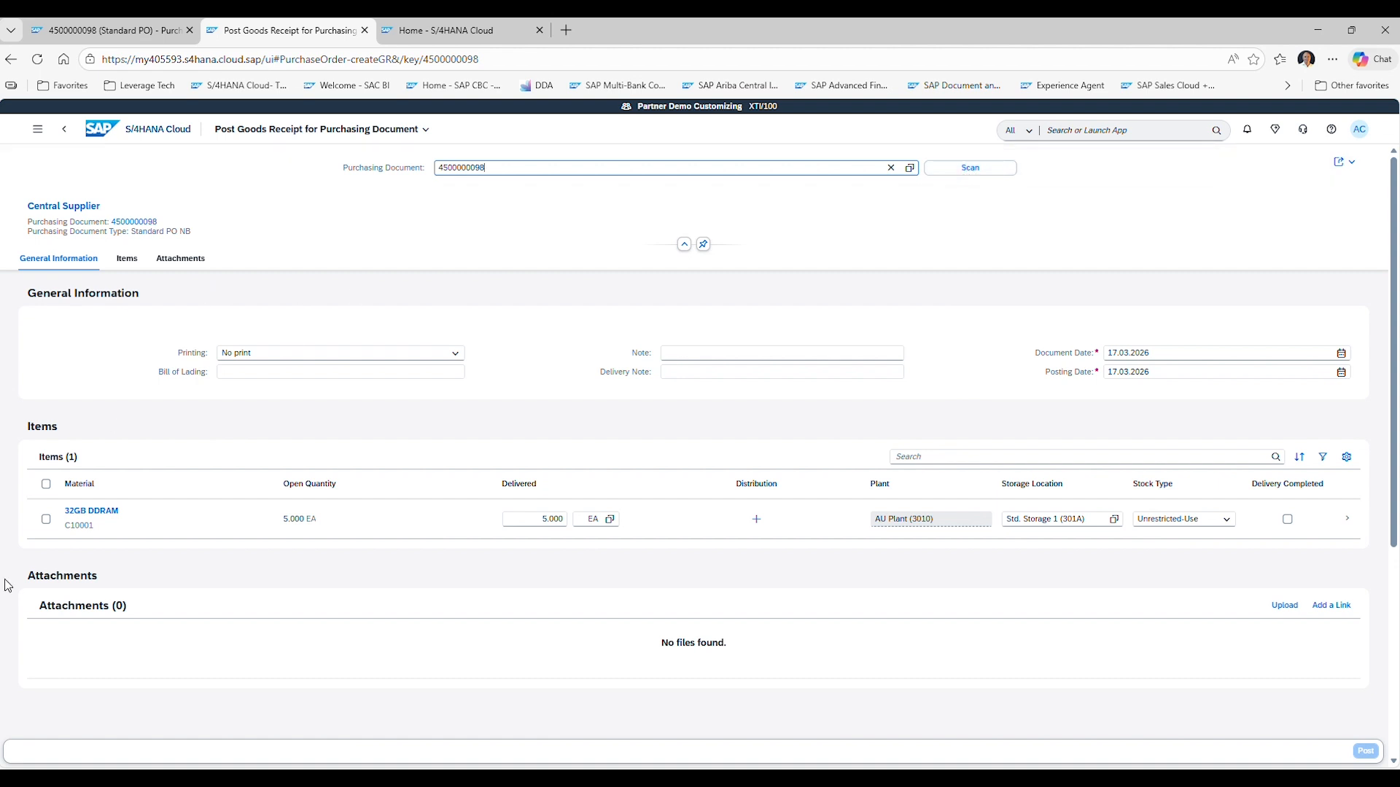
Post the goods receipt for all items: 5 EA into Std. Storage 1 (301A) as Unrestricted-Use stock.
{"action": "left_click", "coordinate": [45, 484]}
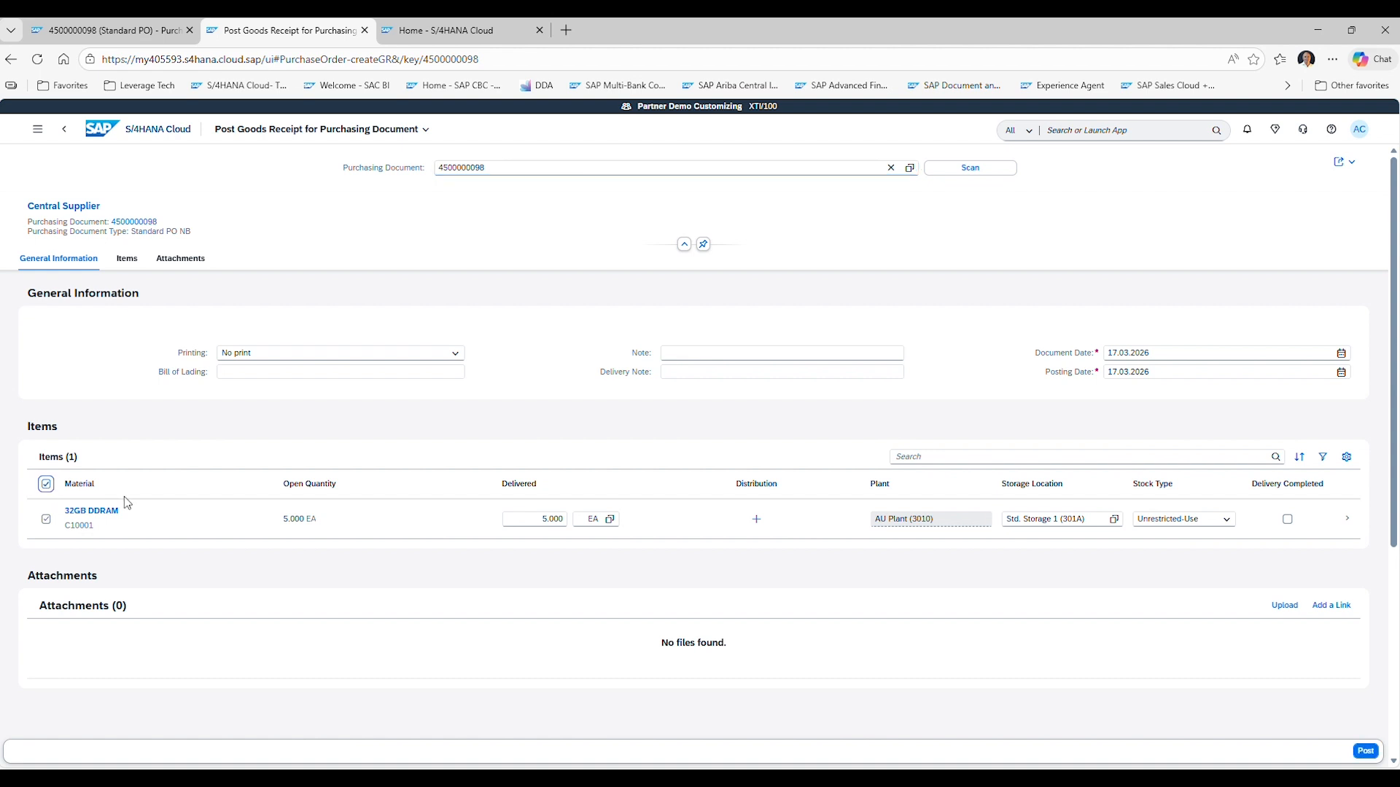
{"action": "left_click", "coordinate": [536, 519]}
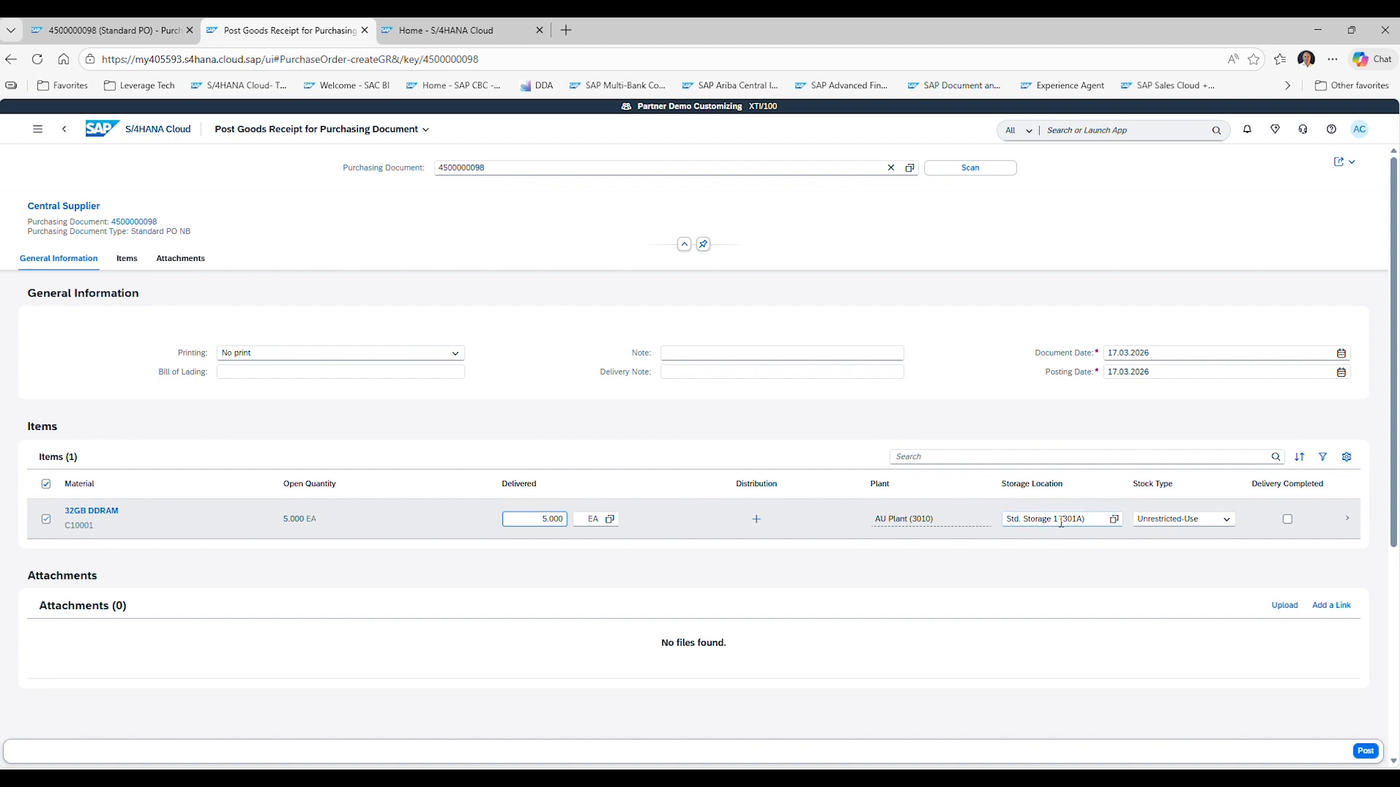
{"action": "left_click", "coordinate": [1222, 524]}
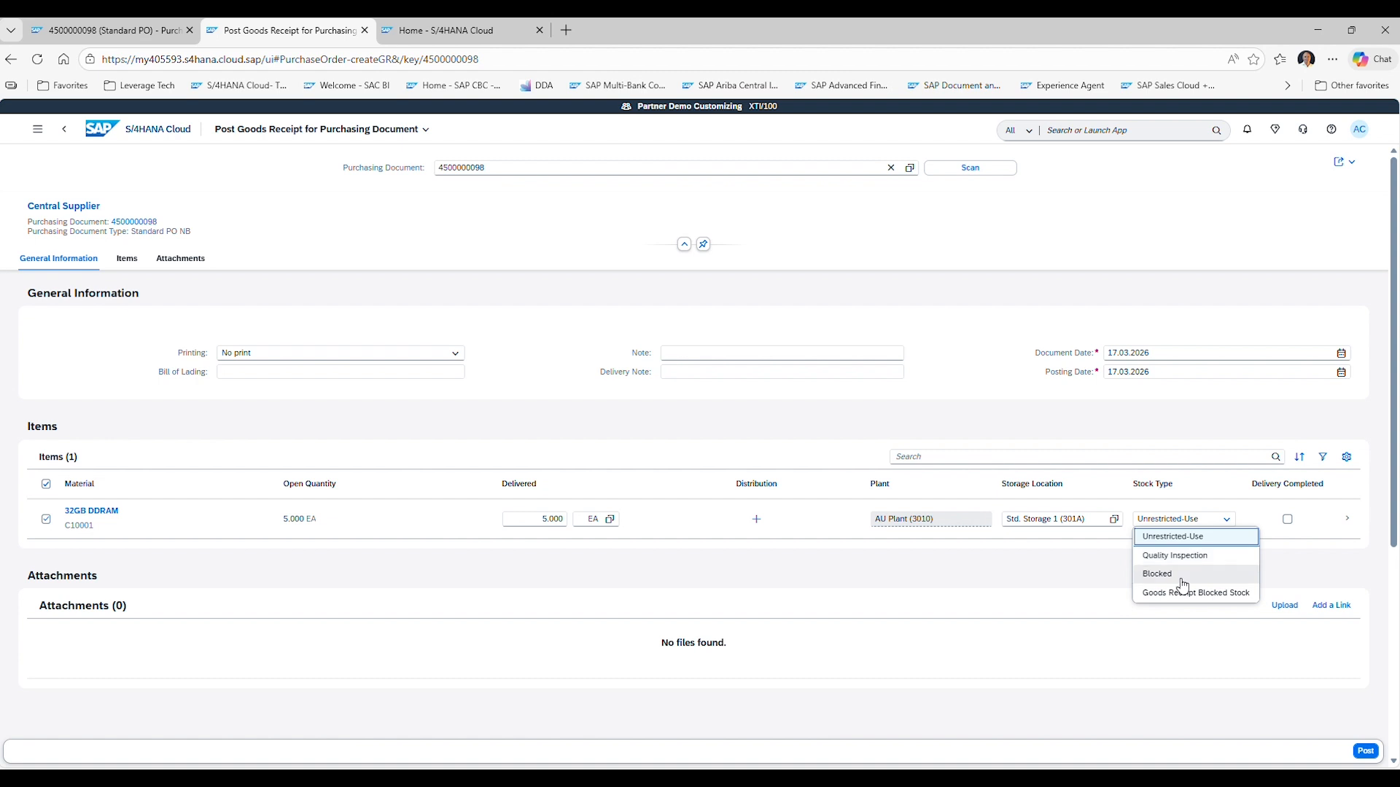
{"action": "left_click", "coordinate": [990, 568]}
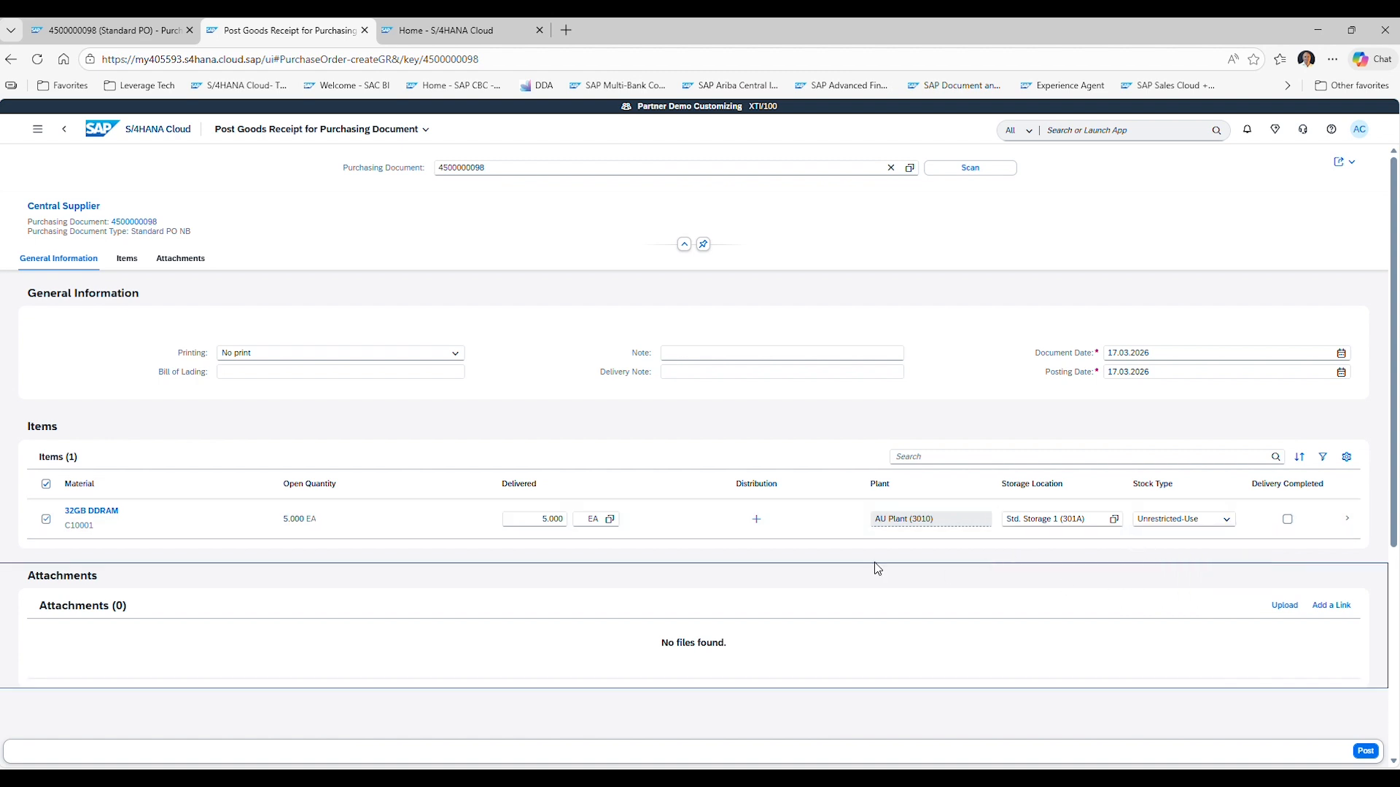
{"action": "left_click", "coordinate": [1364, 754]}
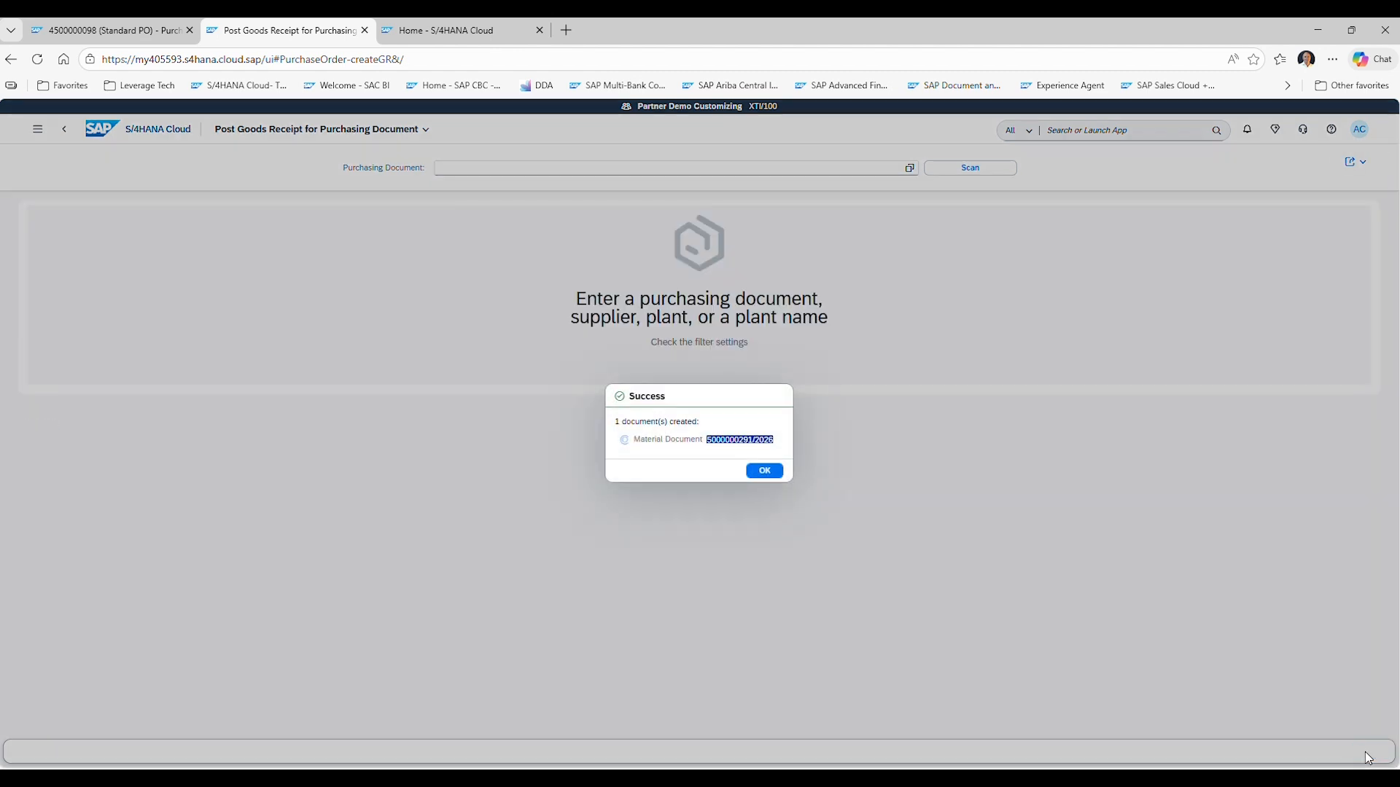
{"action": "left_click", "coordinate": [773, 473]}
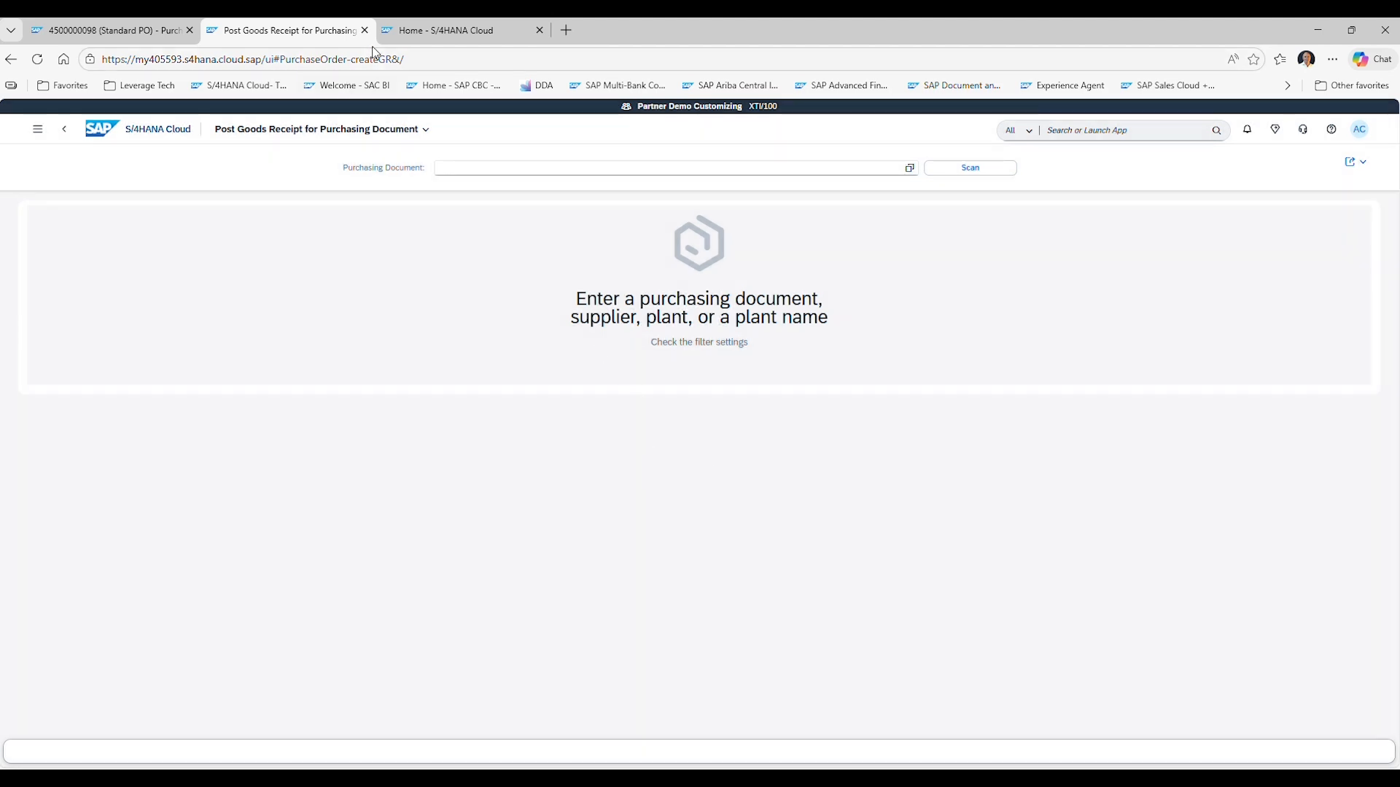
{"action": "left_click", "coordinate": [121, 31]}
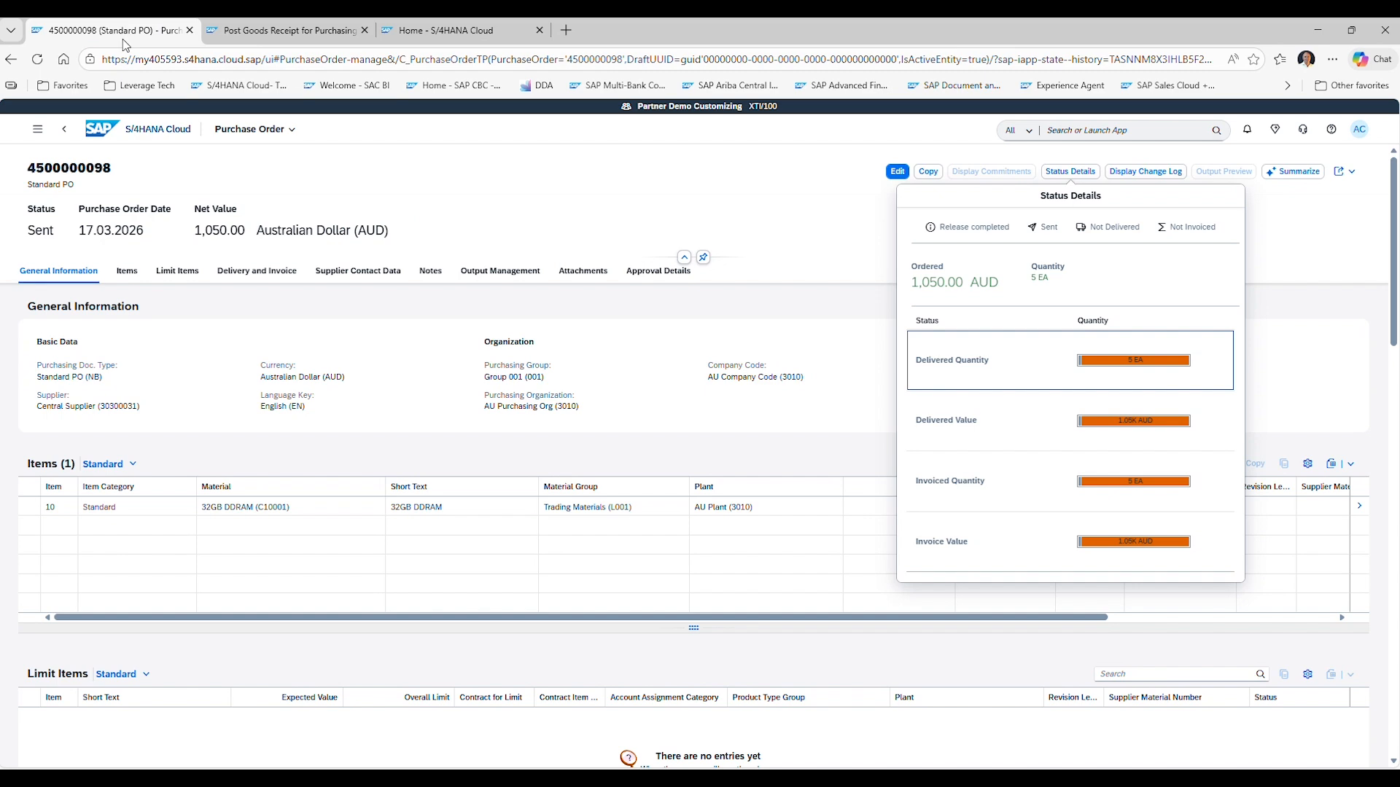
{"action": "left_click", "coordinate": [641, 204]}
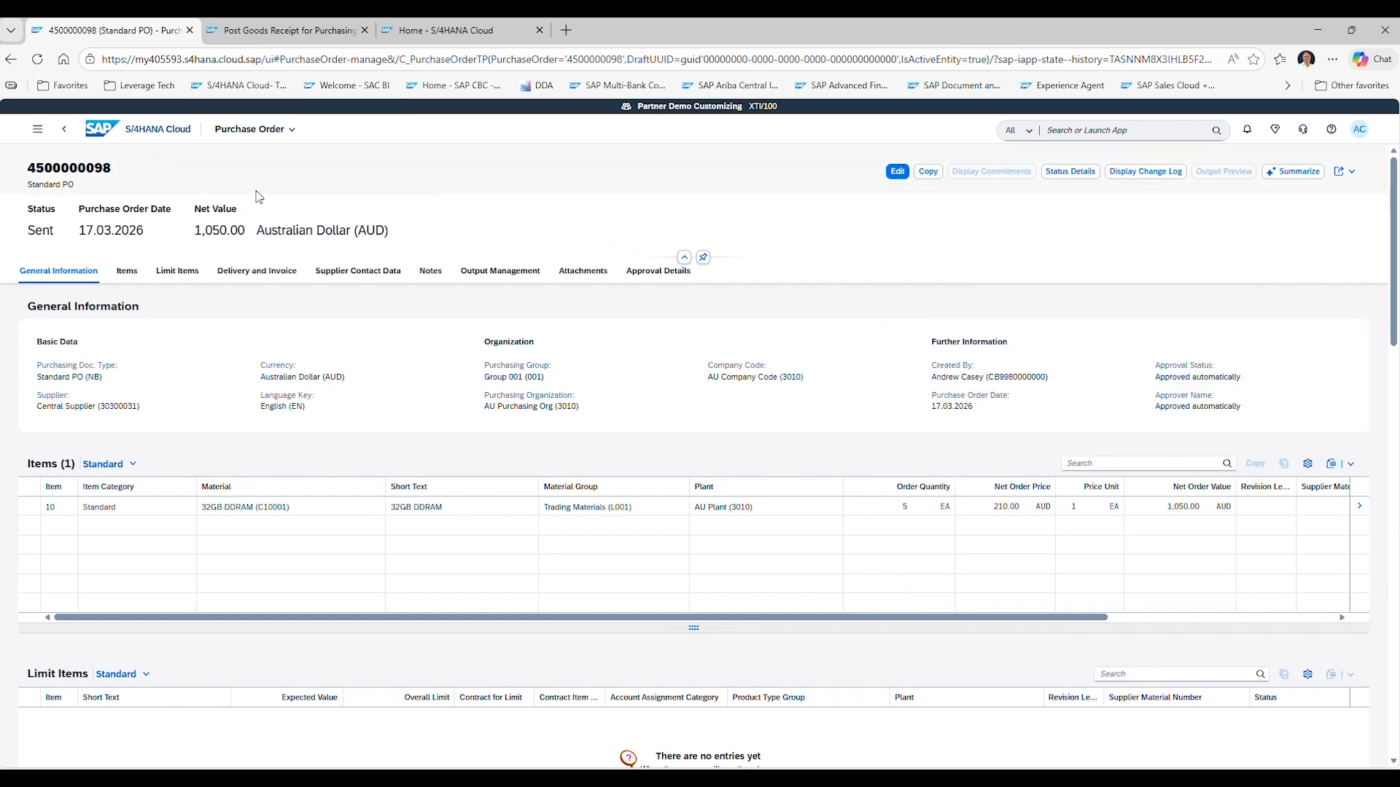
{"action": "left_click", "coordinate": [64, 129]}
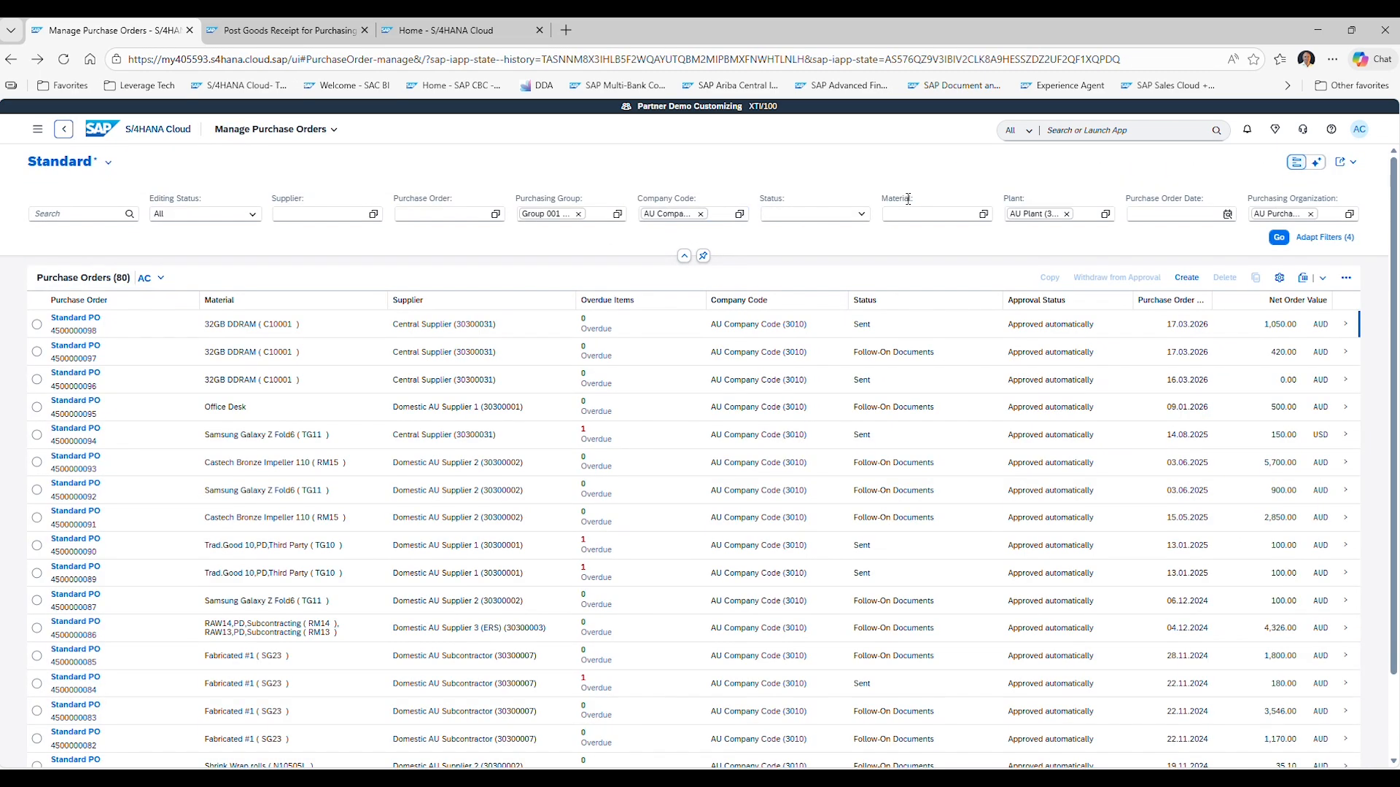
{"action": "left_click", "coordinate": [1345, 323]}
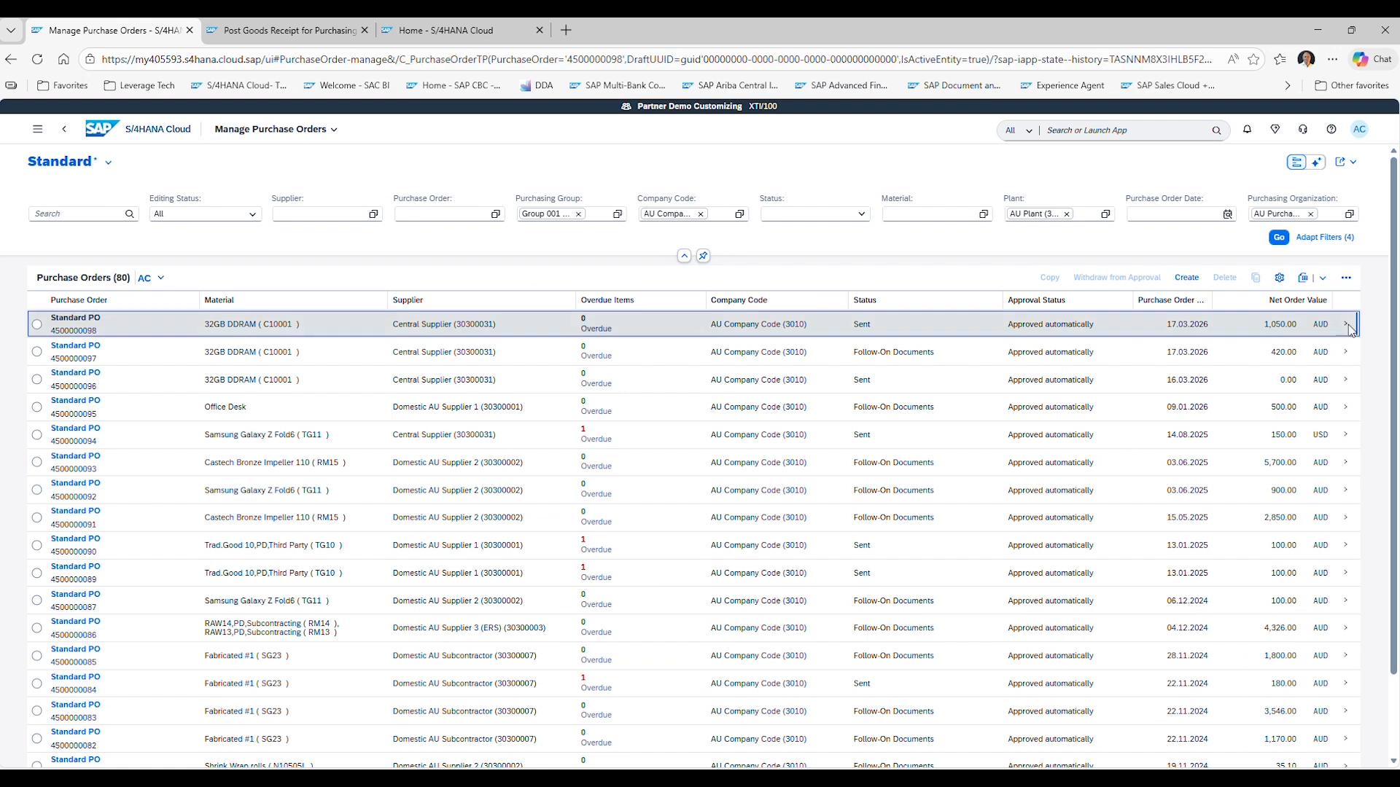
{"action": "left_click", "coordinate": [1069, 172]}
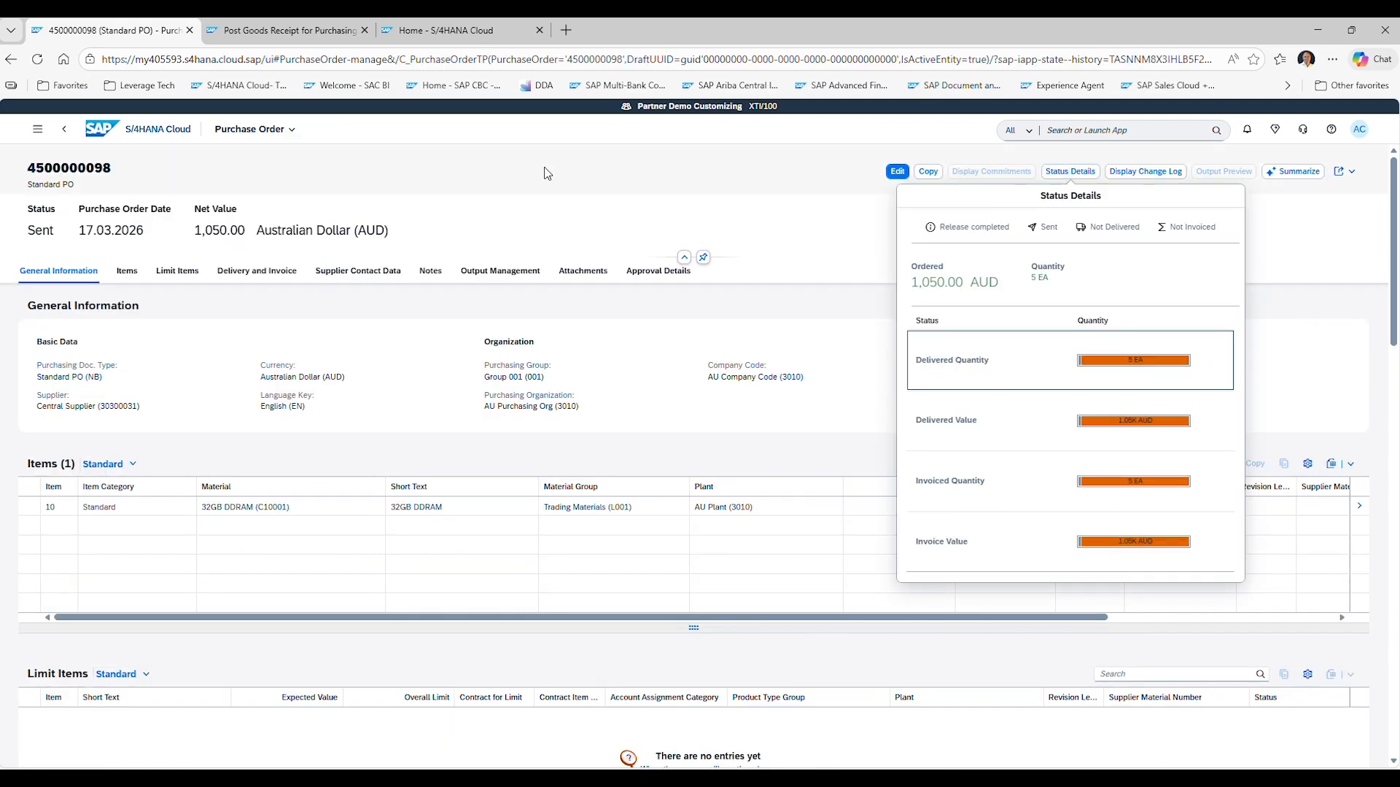
{"action": "left_click", "coordinate": [70, 132]}
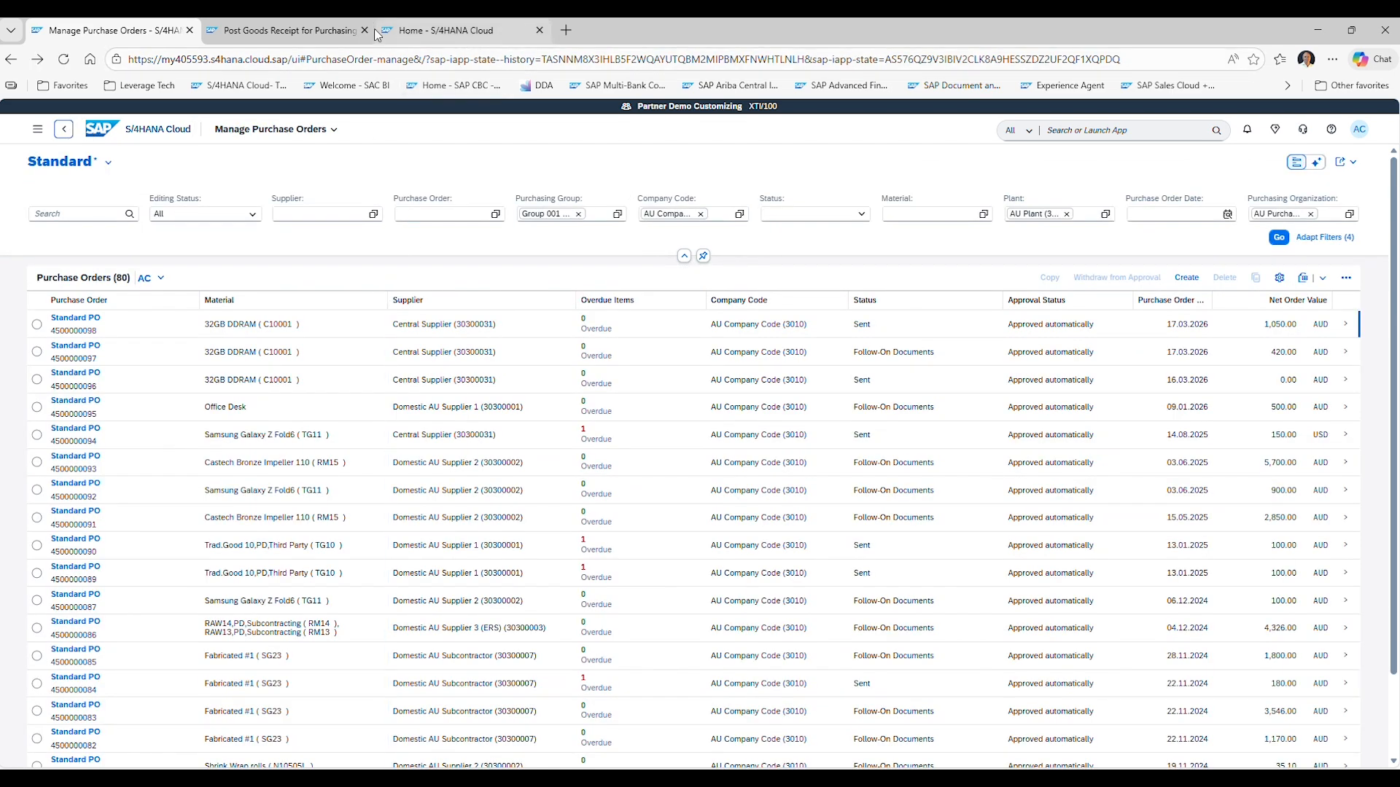
{"action": "left_click", "coordinate": [274, 36]}
{"action": "left_click", "coordinate": [83, 32]}
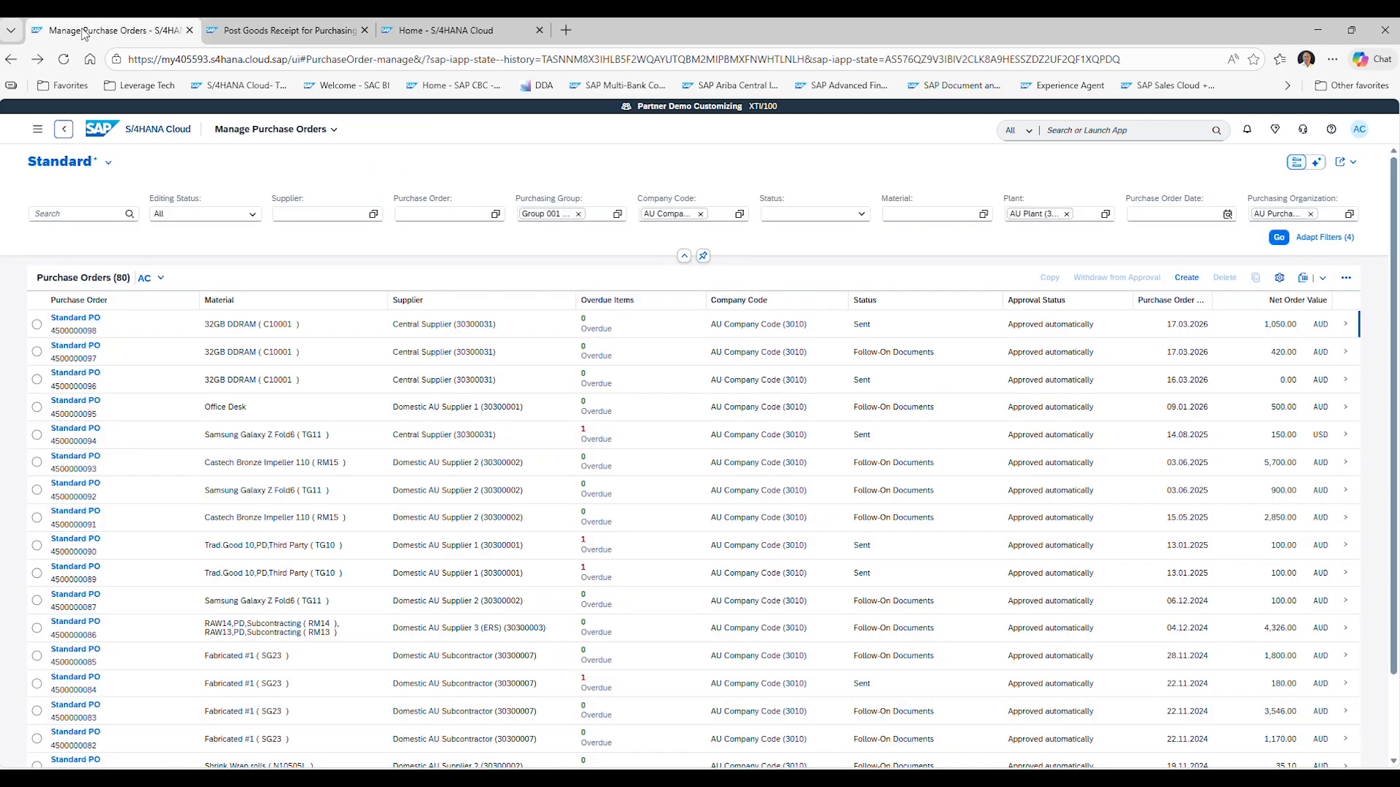
{"action": "left_click", "coordinate": [1345, 327]}
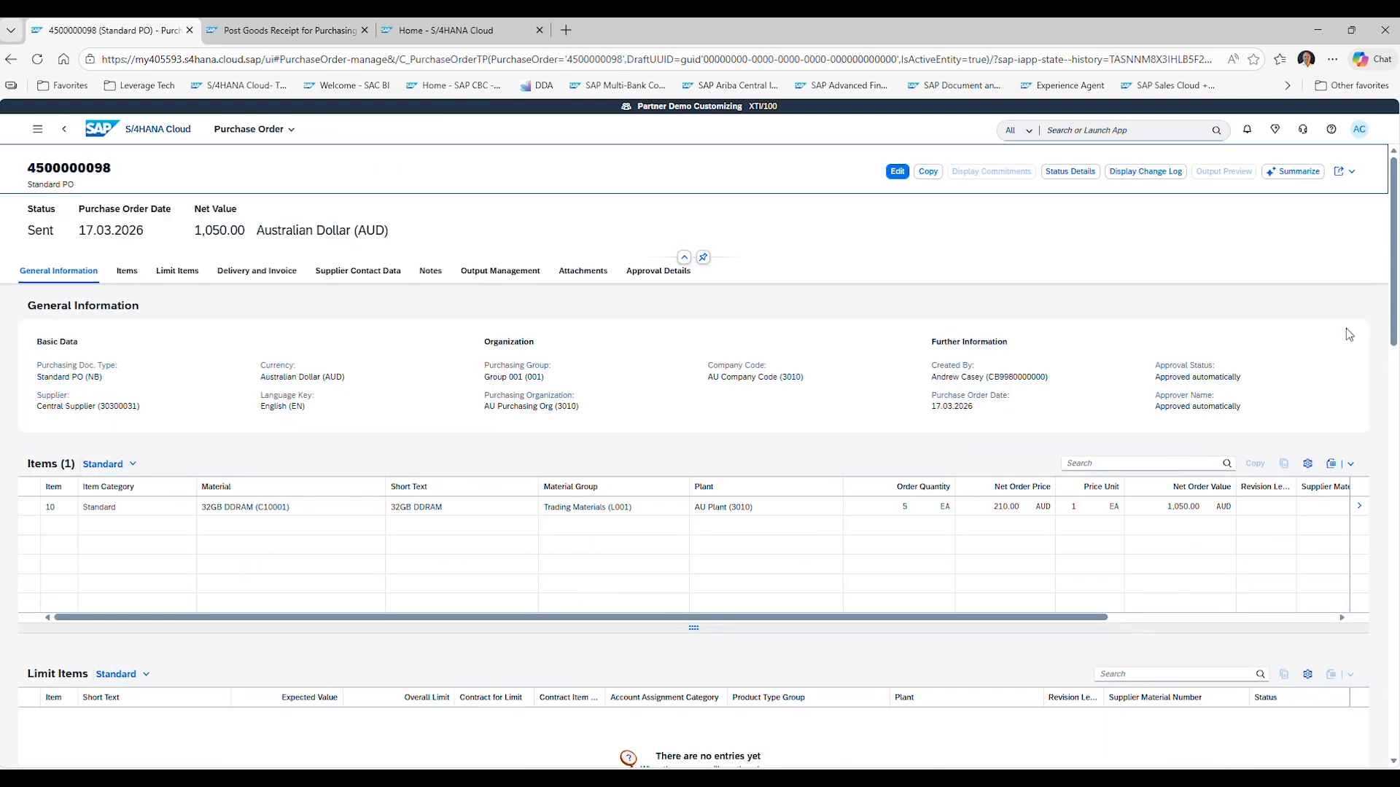
{"action": "left_click", "coordinate": [1077, 172]}
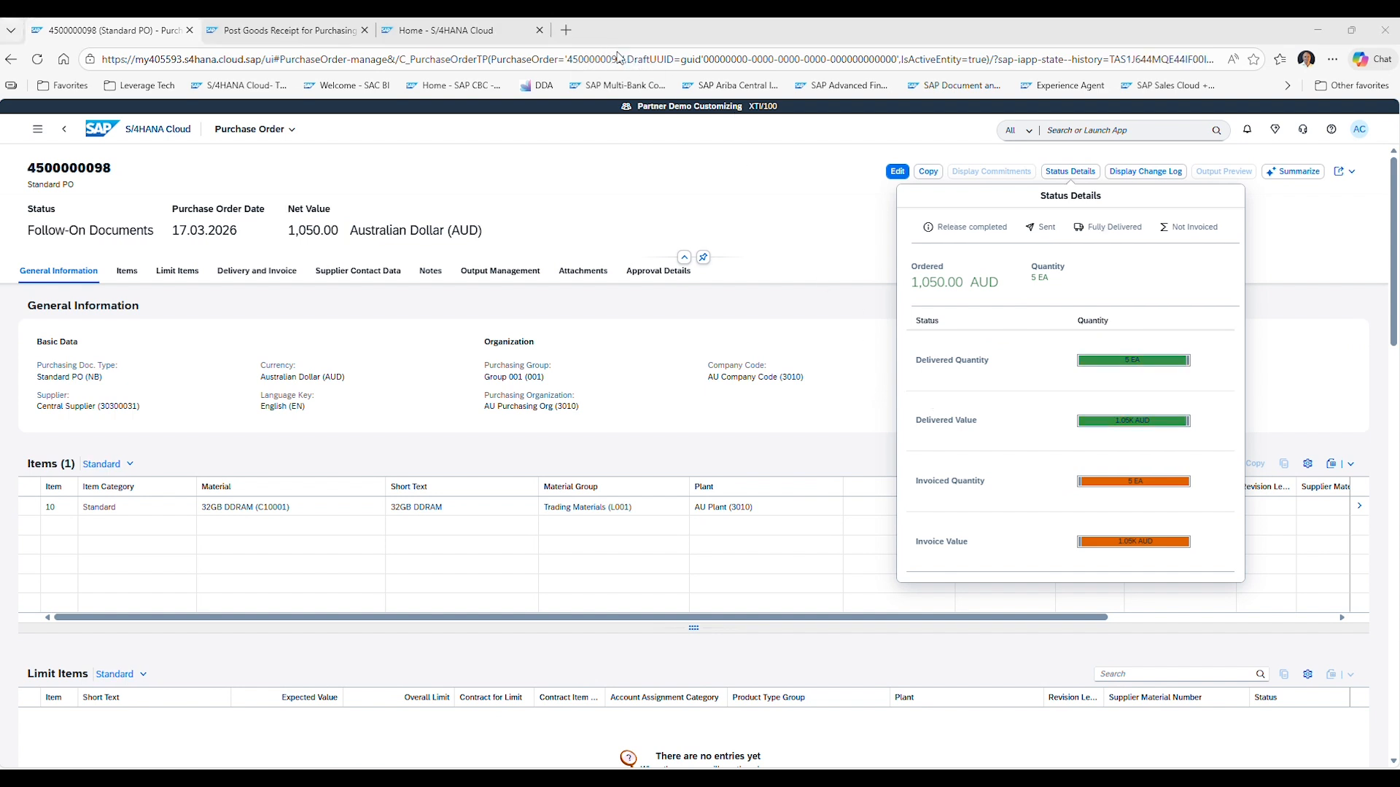
{"action": "mouse_move", "coordinate": [1112, 366]}
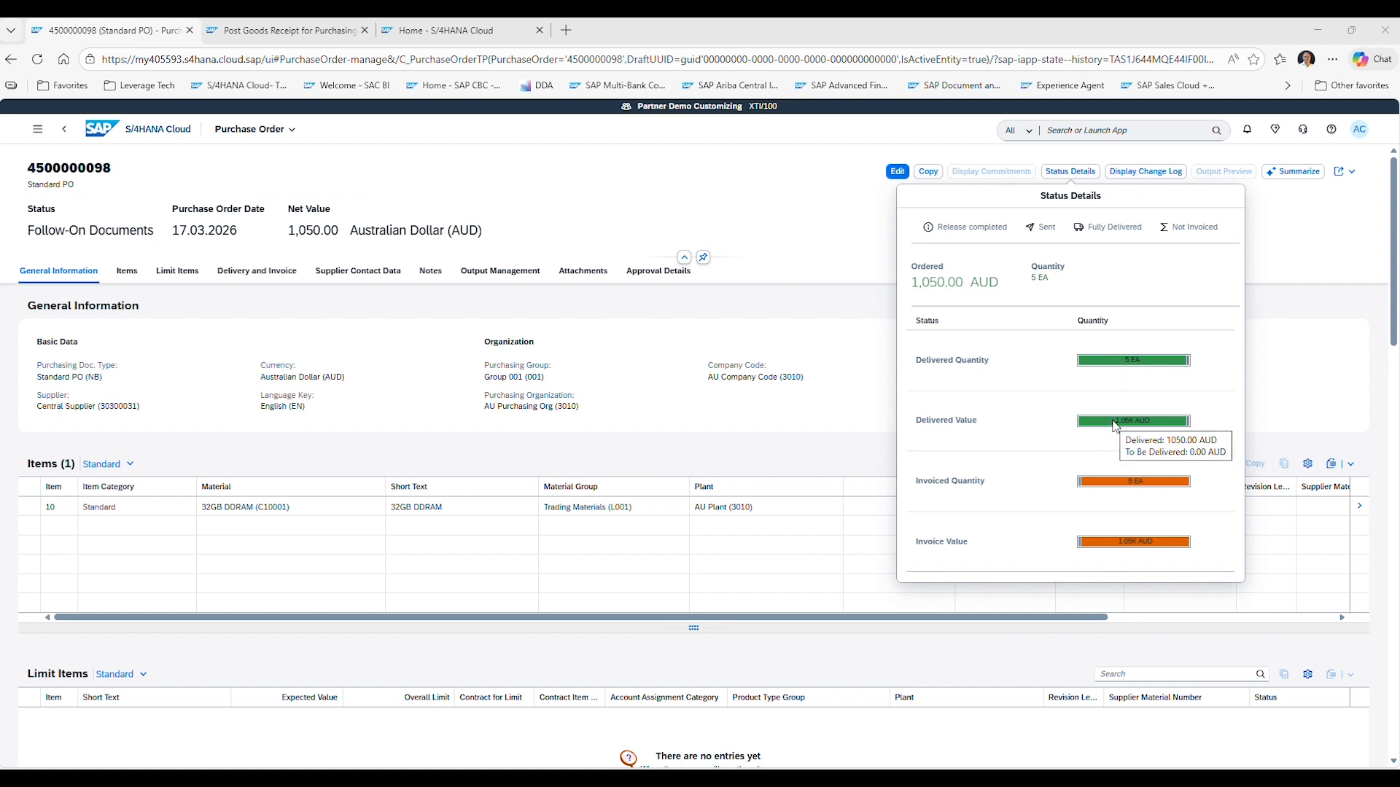
{"action": "mouse_move", "coordinate": [1126, 540]}
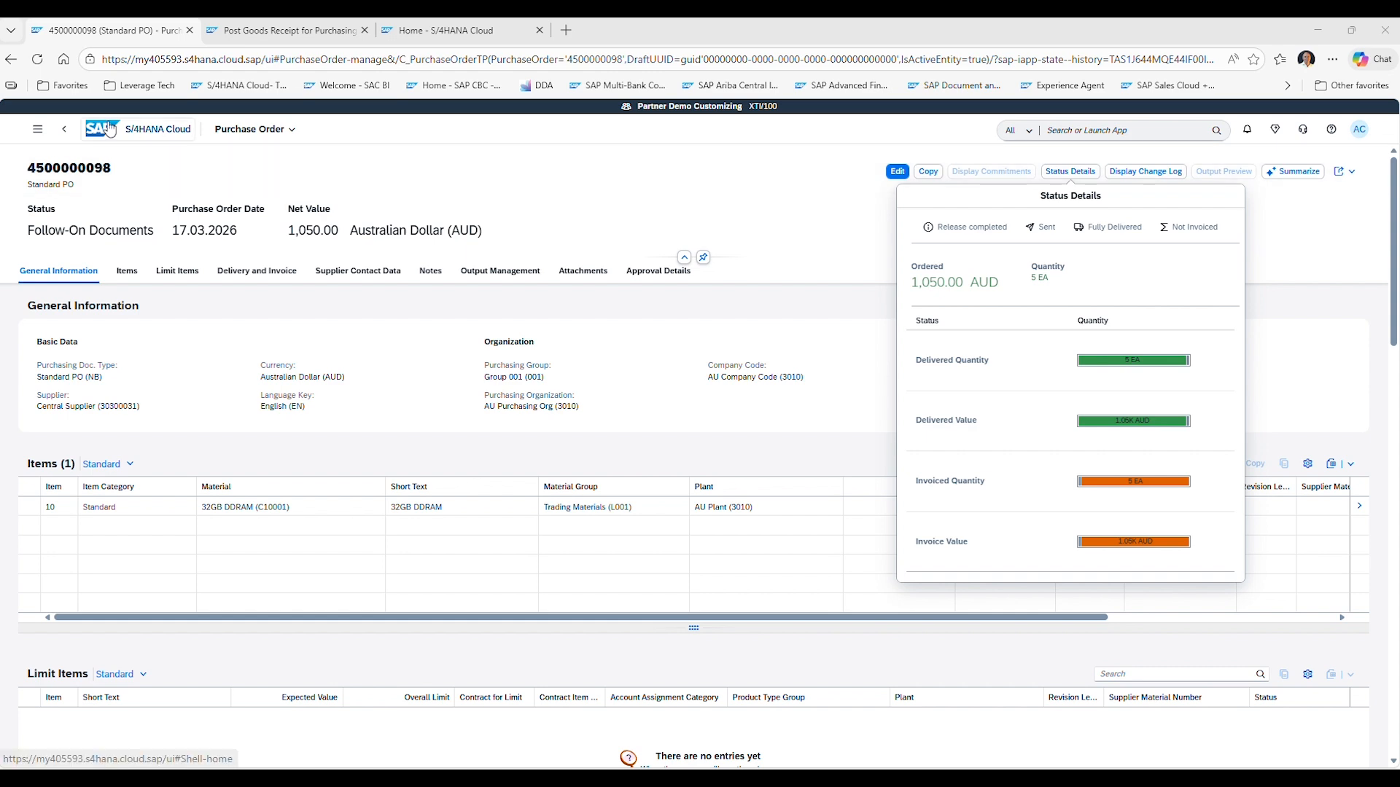
Start a new supplier invoice and set the invoicing party to Central Supplier.
{"action": "left_click", "coordinate": [82, 136]}
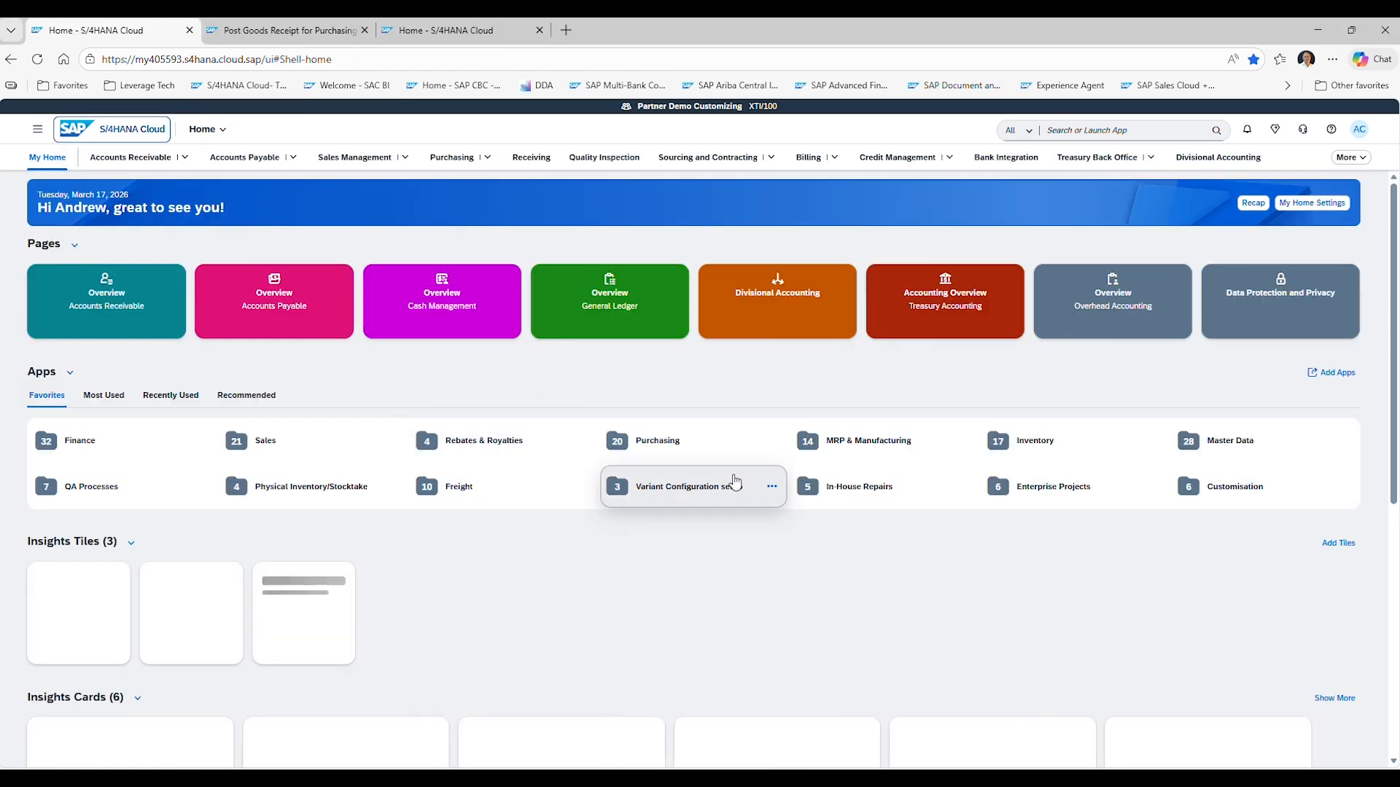
{"action": "left_click", "coordinate": [645, 454]}
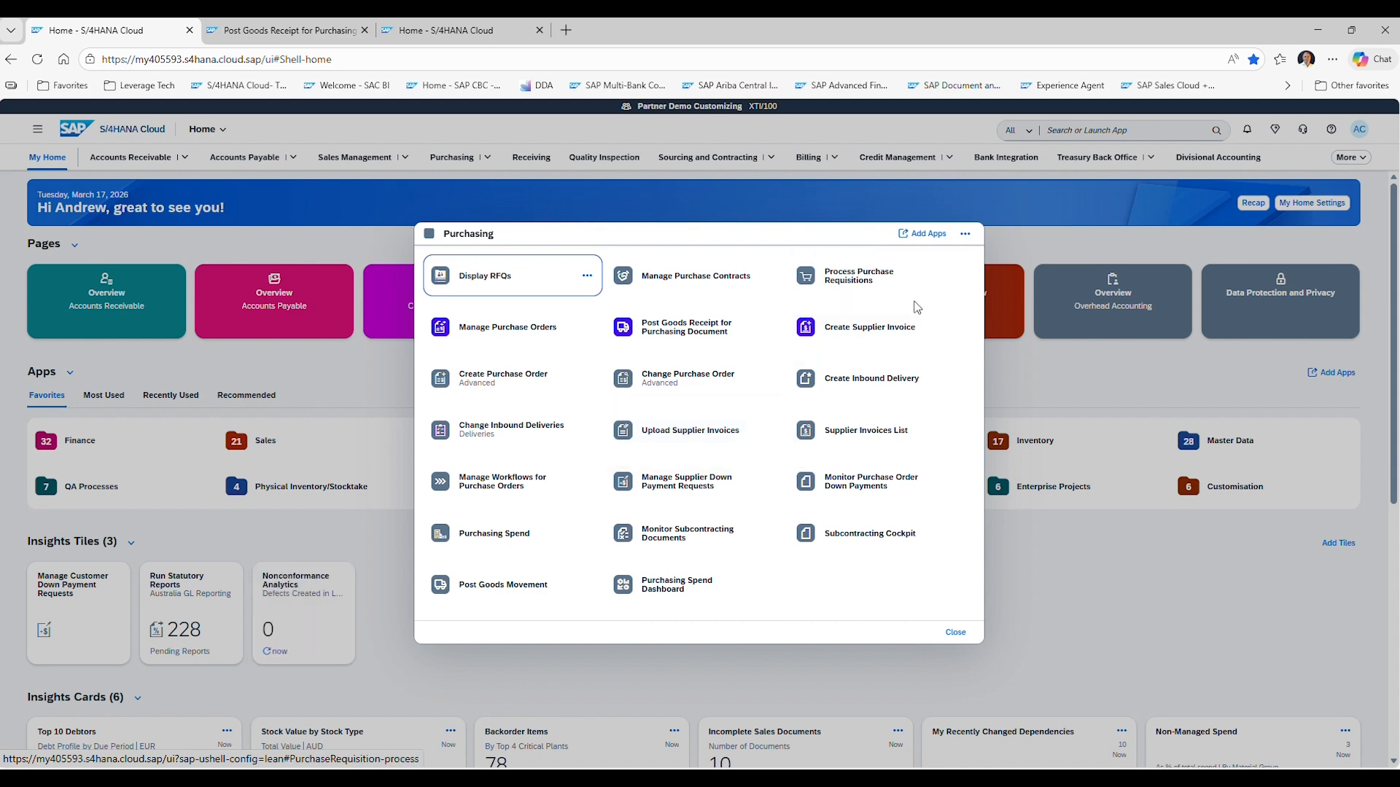
{"action": "left_click", "coordinate": [856, 337]}
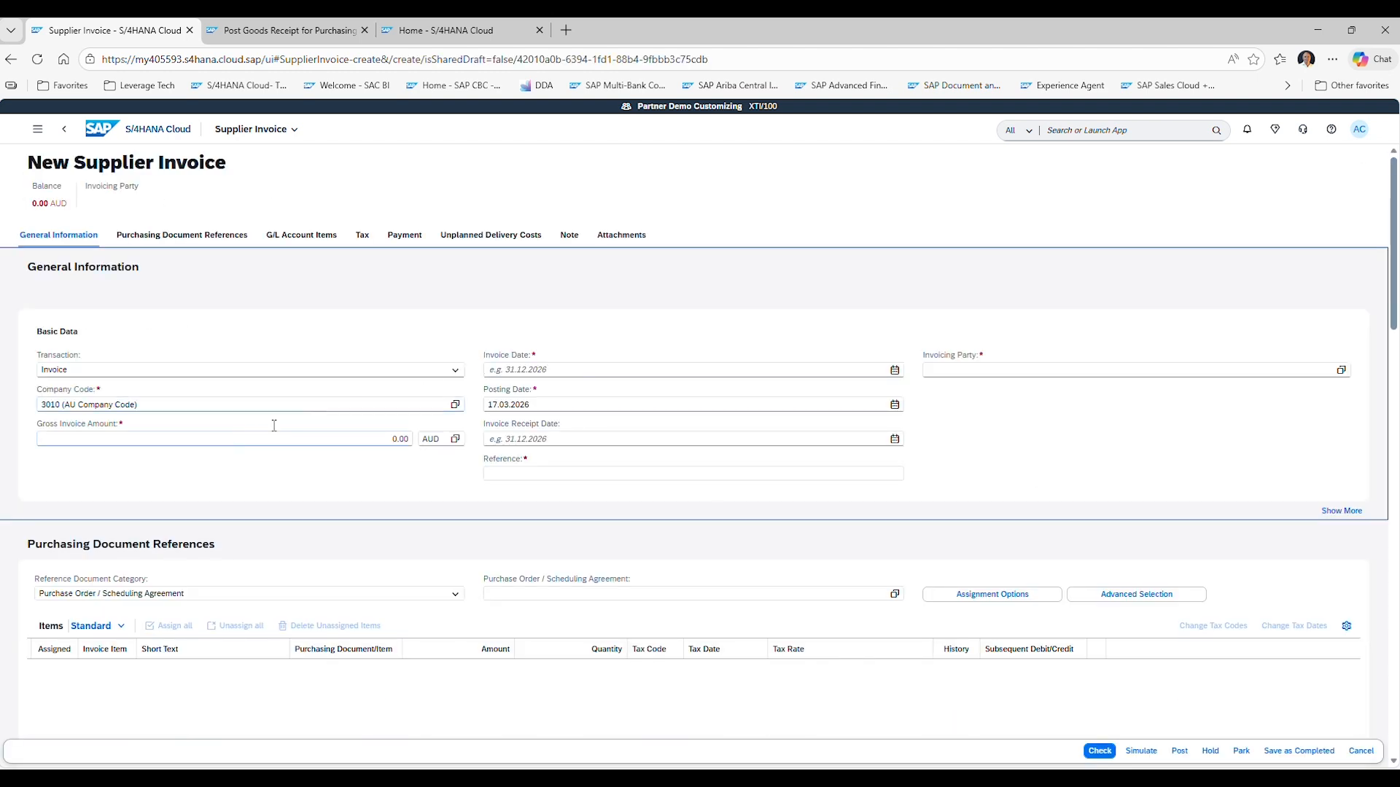
{"action": "left_click", "coordinate": [974, 373]}
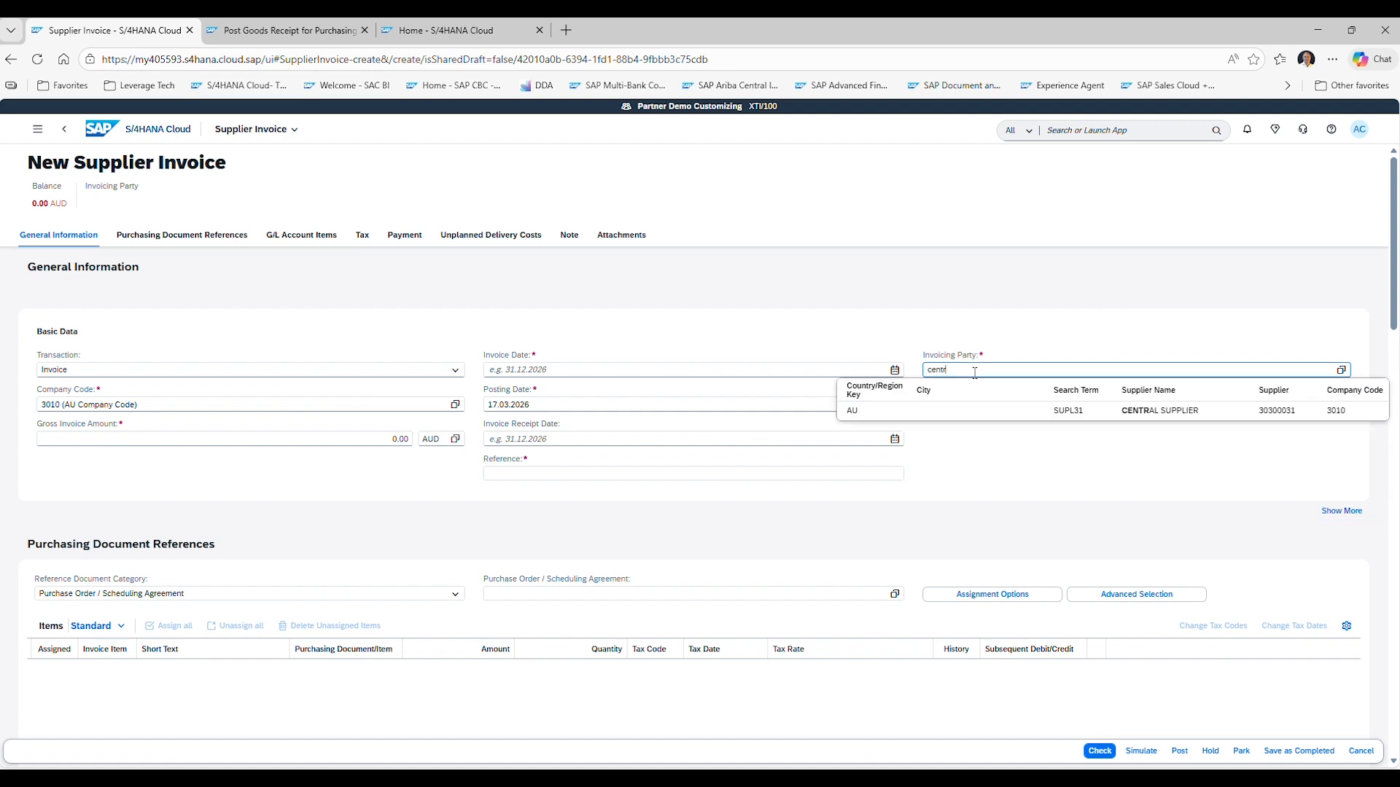
{"action": "left_click", "coordinate": [1102, 413]}
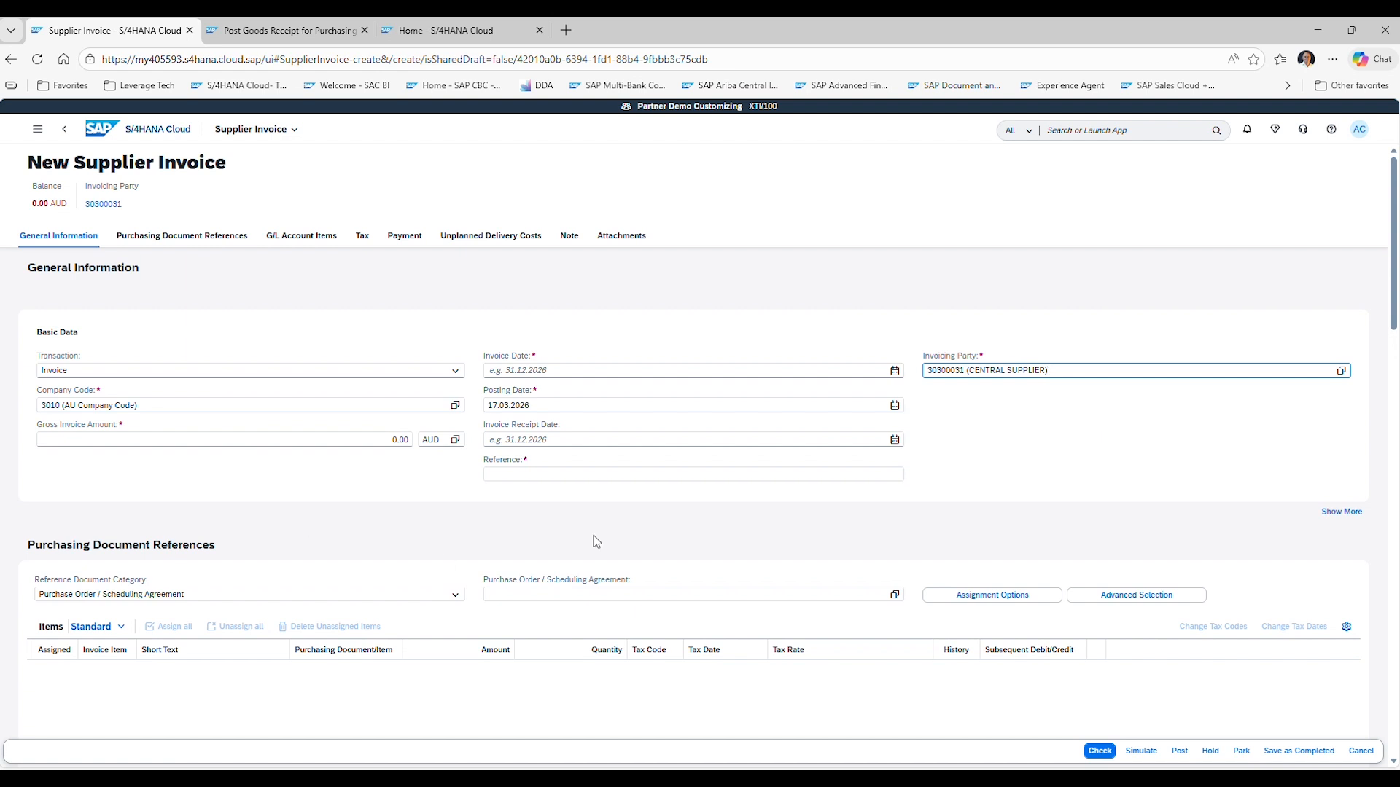
Set the invoice date to 17.03.2026 and the reference to 170326.
{"action": "left_click", "coordinate": [625, 370]}
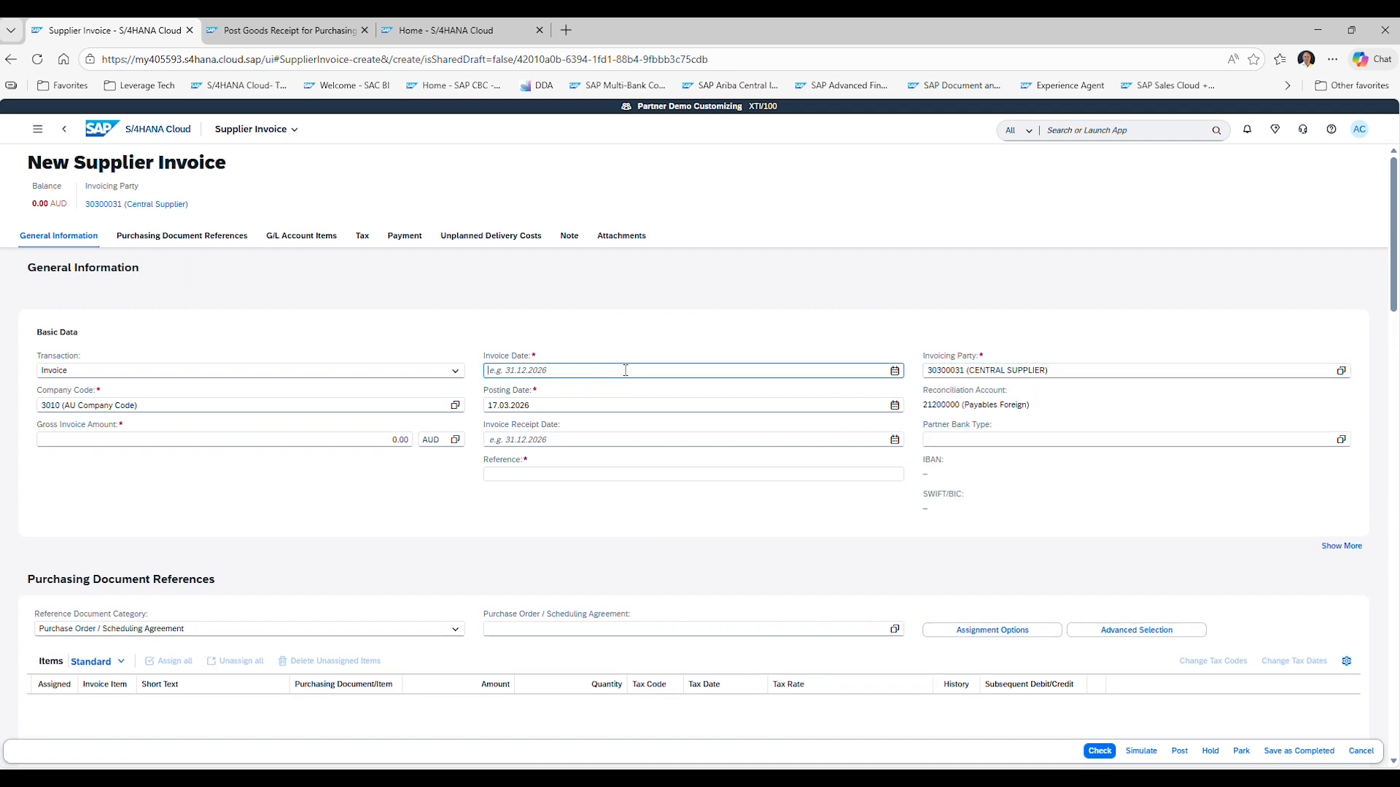
{"action": "left_click", "coordinate": [894, 370]}
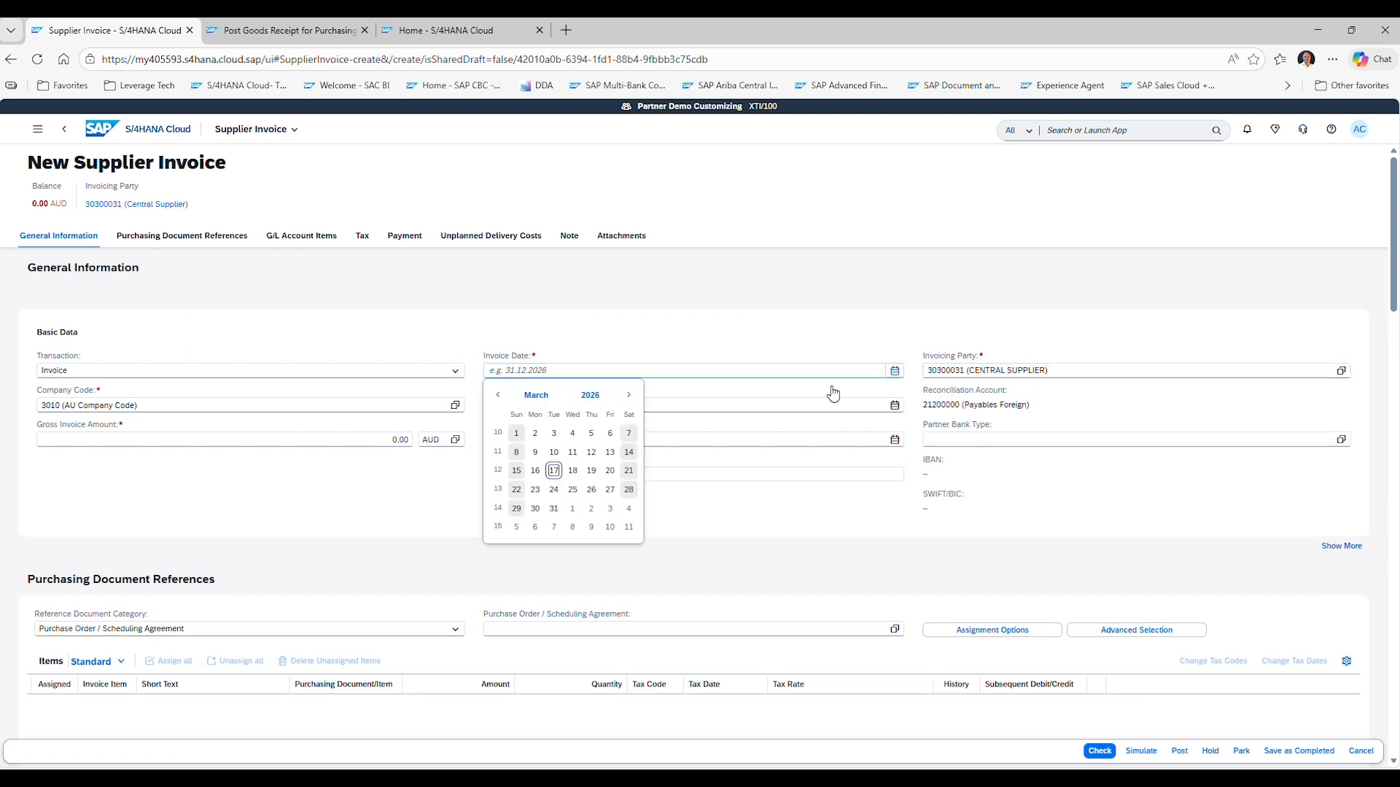
{"action": "left_click", "coordinate": [554, 472]}
{"action": "left_click", "coordinate": [636, 472]}
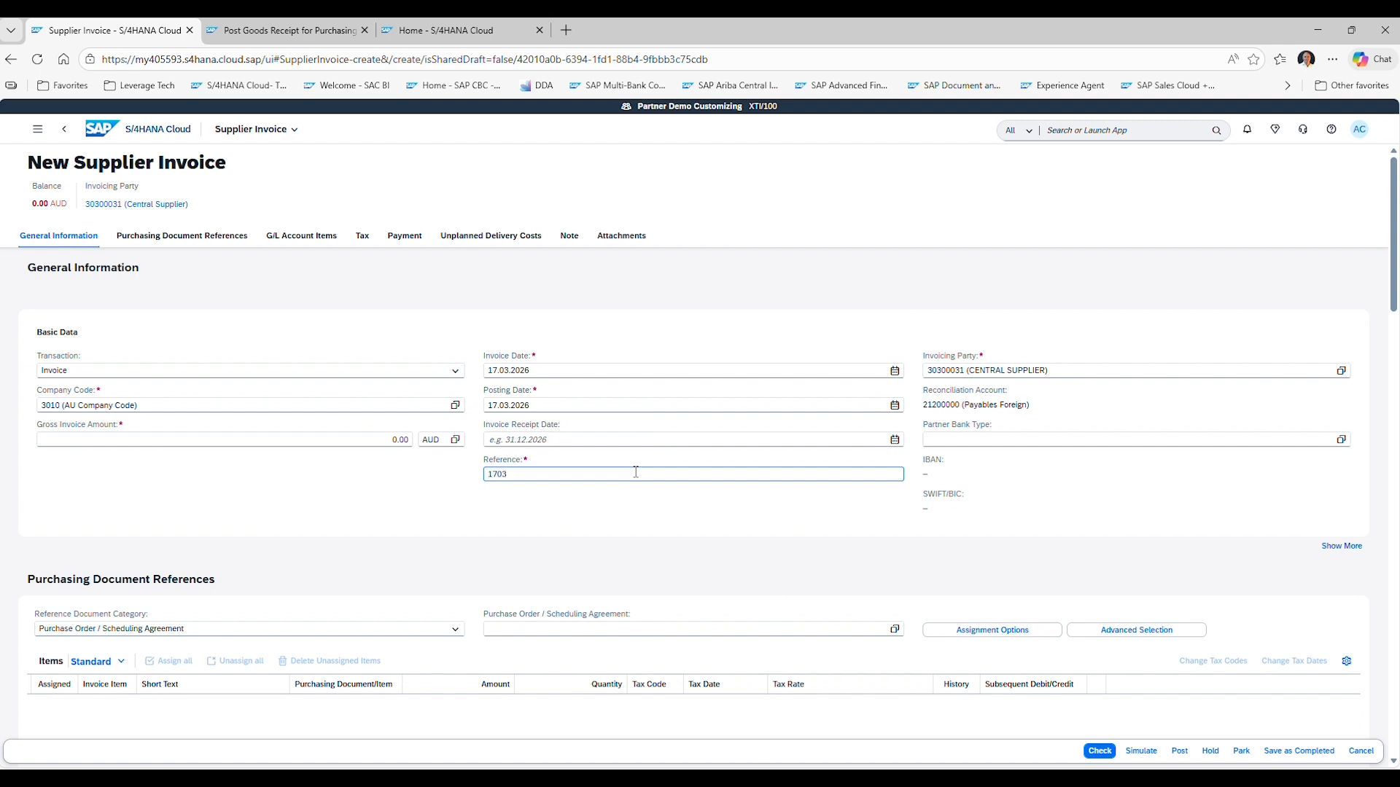
{"action": "key", "text": "Tab"}
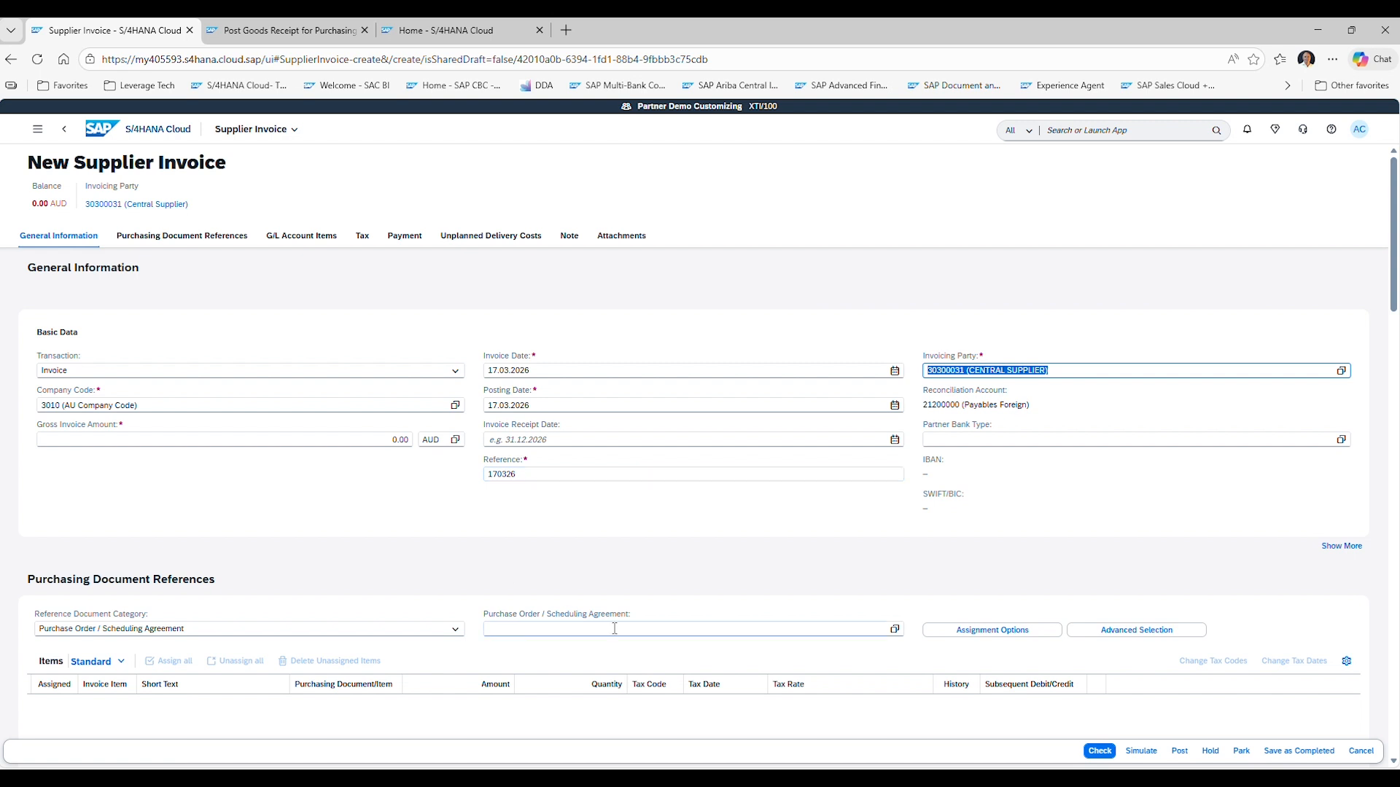
{"action": "left_click", "coordinate": [894, 630]}
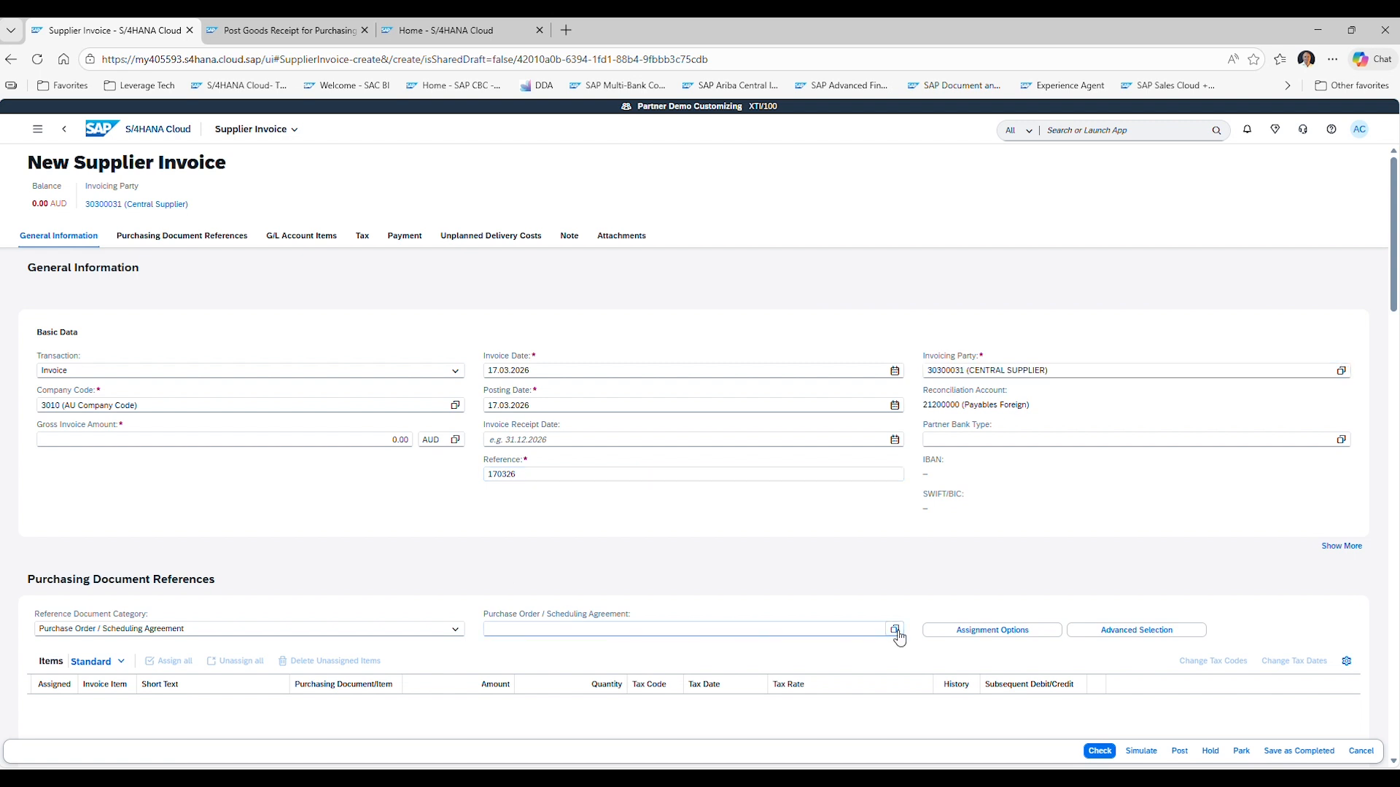
{"action": "scroll", "coordinate": [498, 506], "scroll_direction": "down", "scroll_amount": 15}
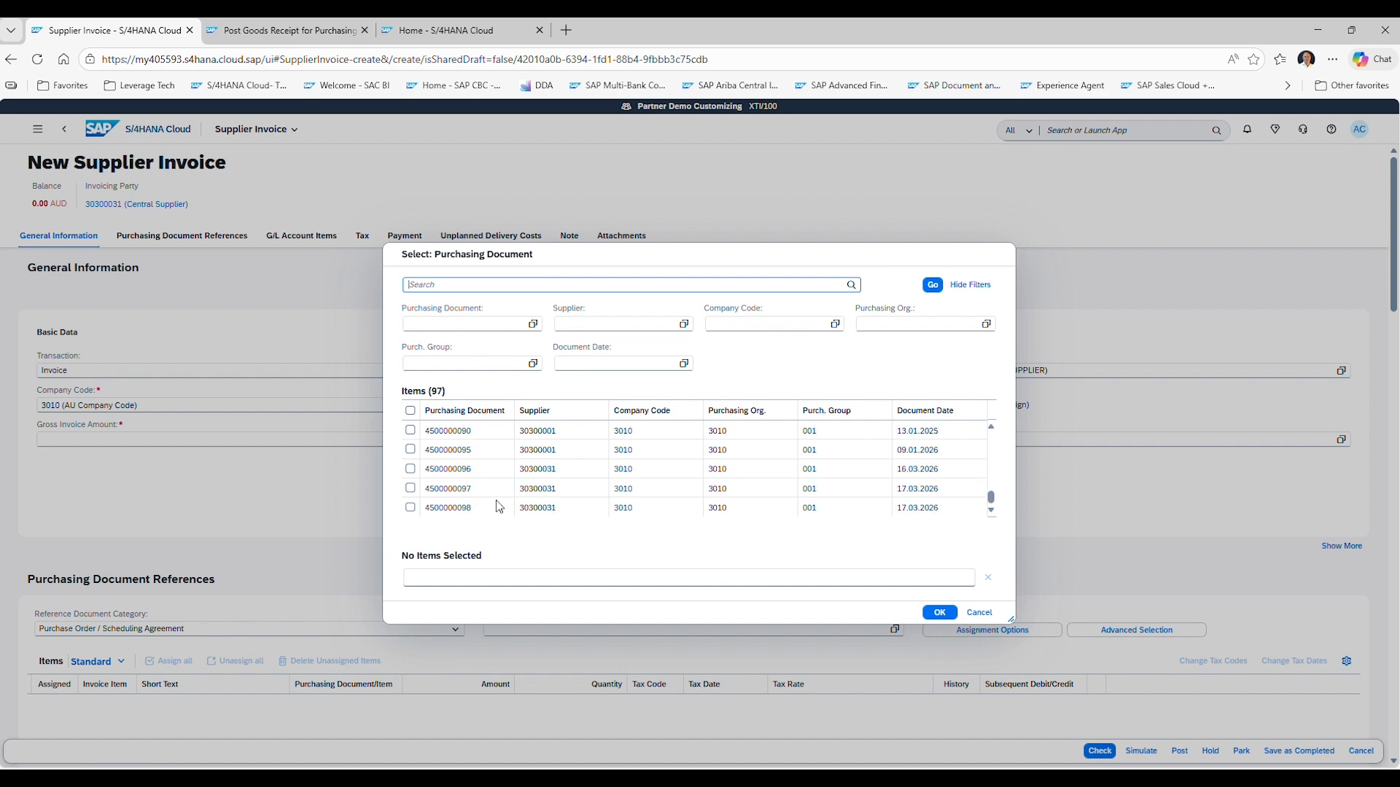
{"action": "left_click", "coordinate": [410, 507]}
{"action": "left_click", "coordinate": [939, 613]}
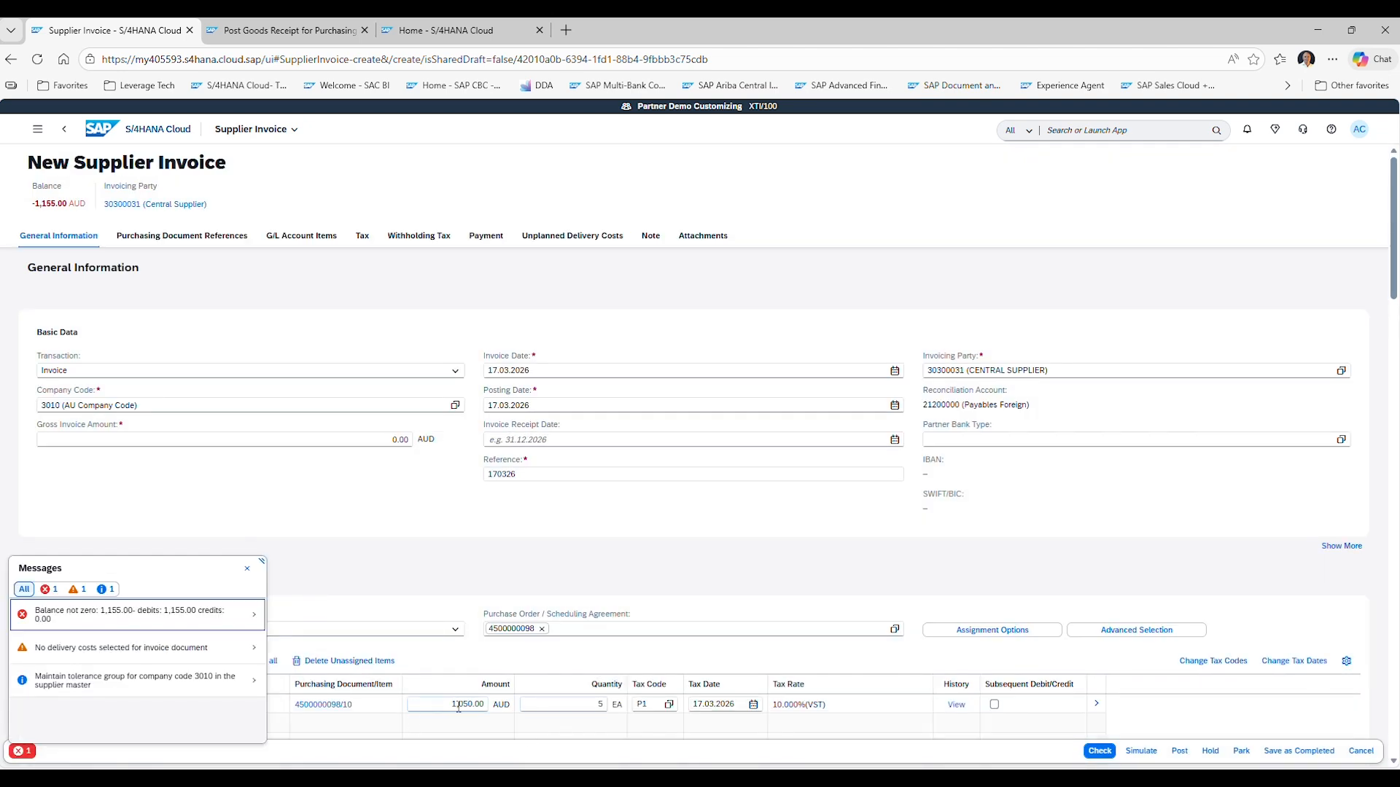
Enter a gross invoice amount of 1,155.00 AUD.
{"action": "left_click", "coordinate": [448, 705]}
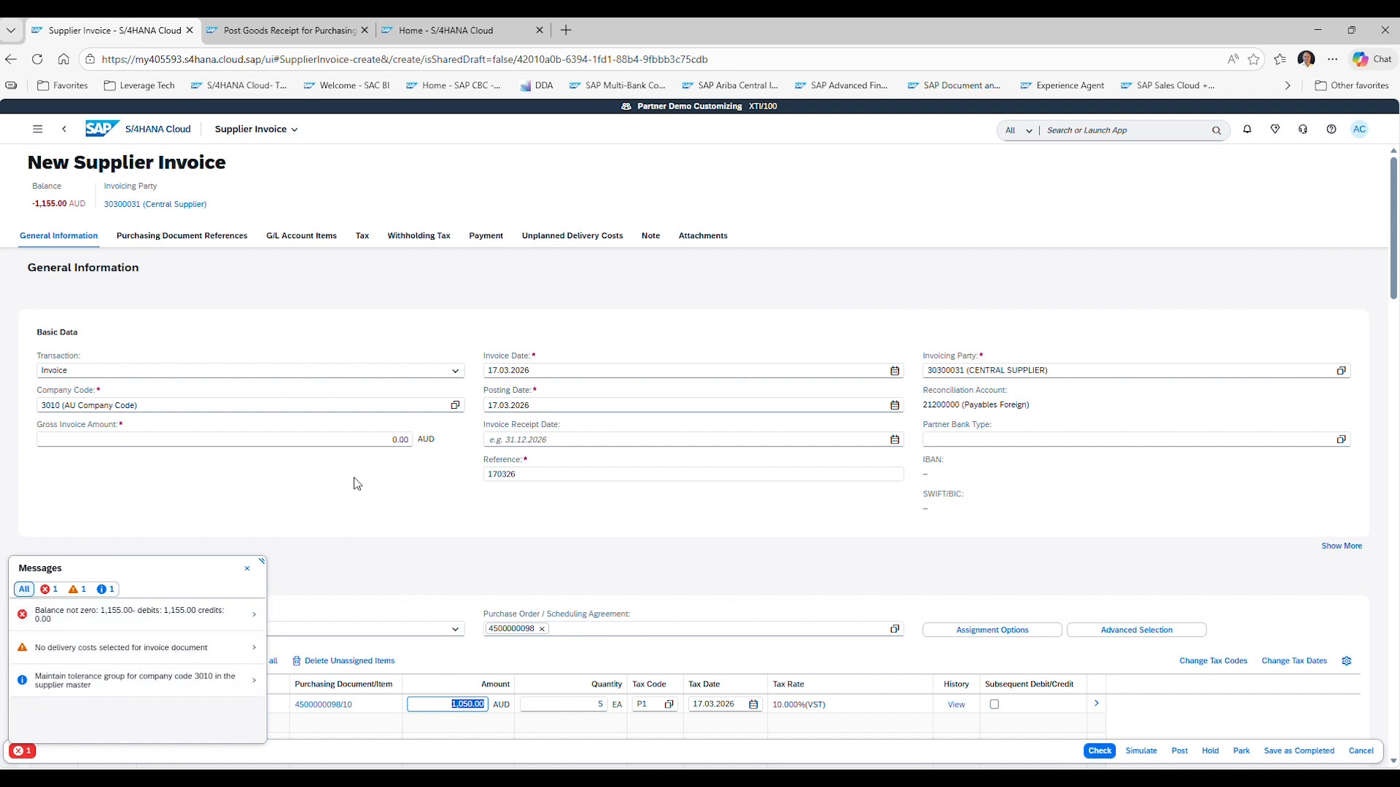
{"action": "left_click", "coordinate": [406, 439]}
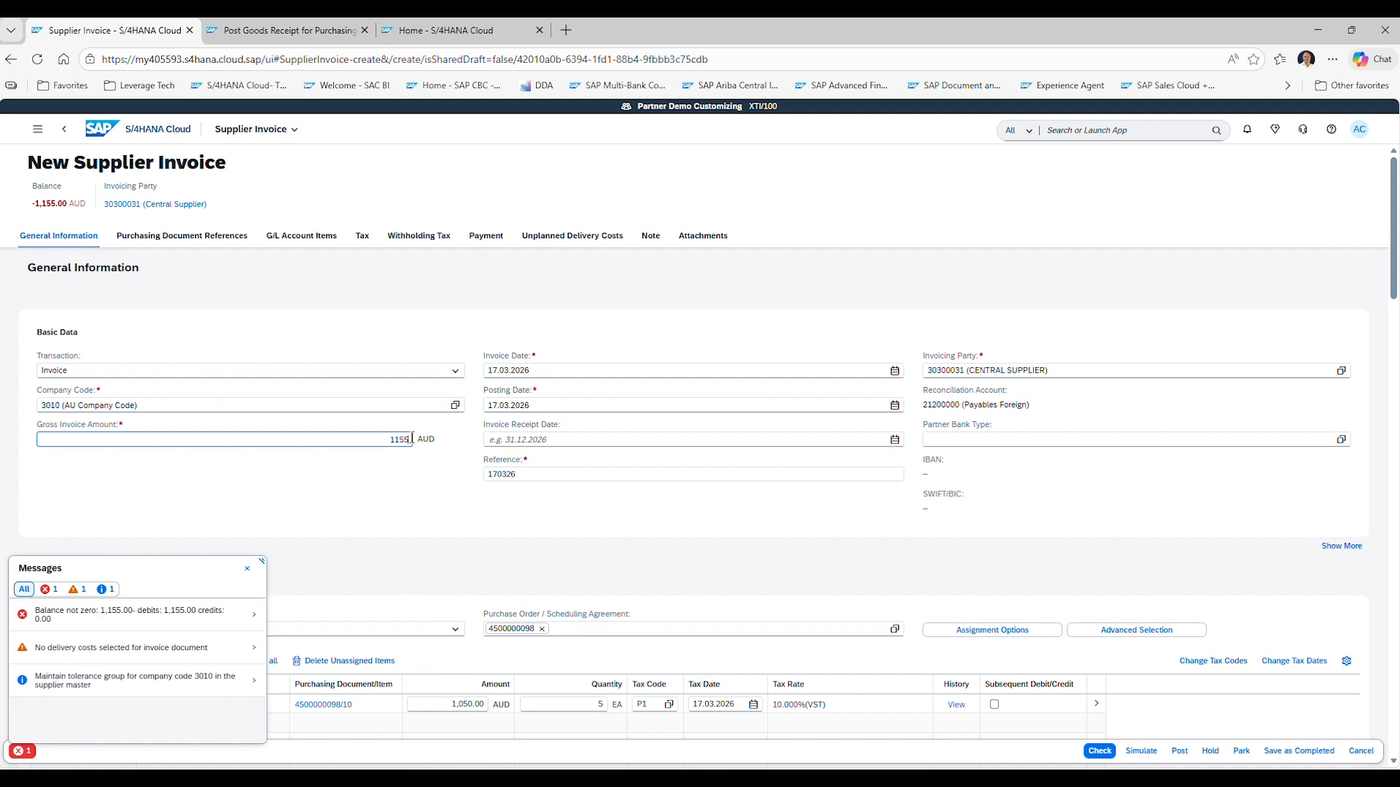
{"action": "key", "text": "Tab"}
{"action": "left_click", "coordinate": [396, 526]}
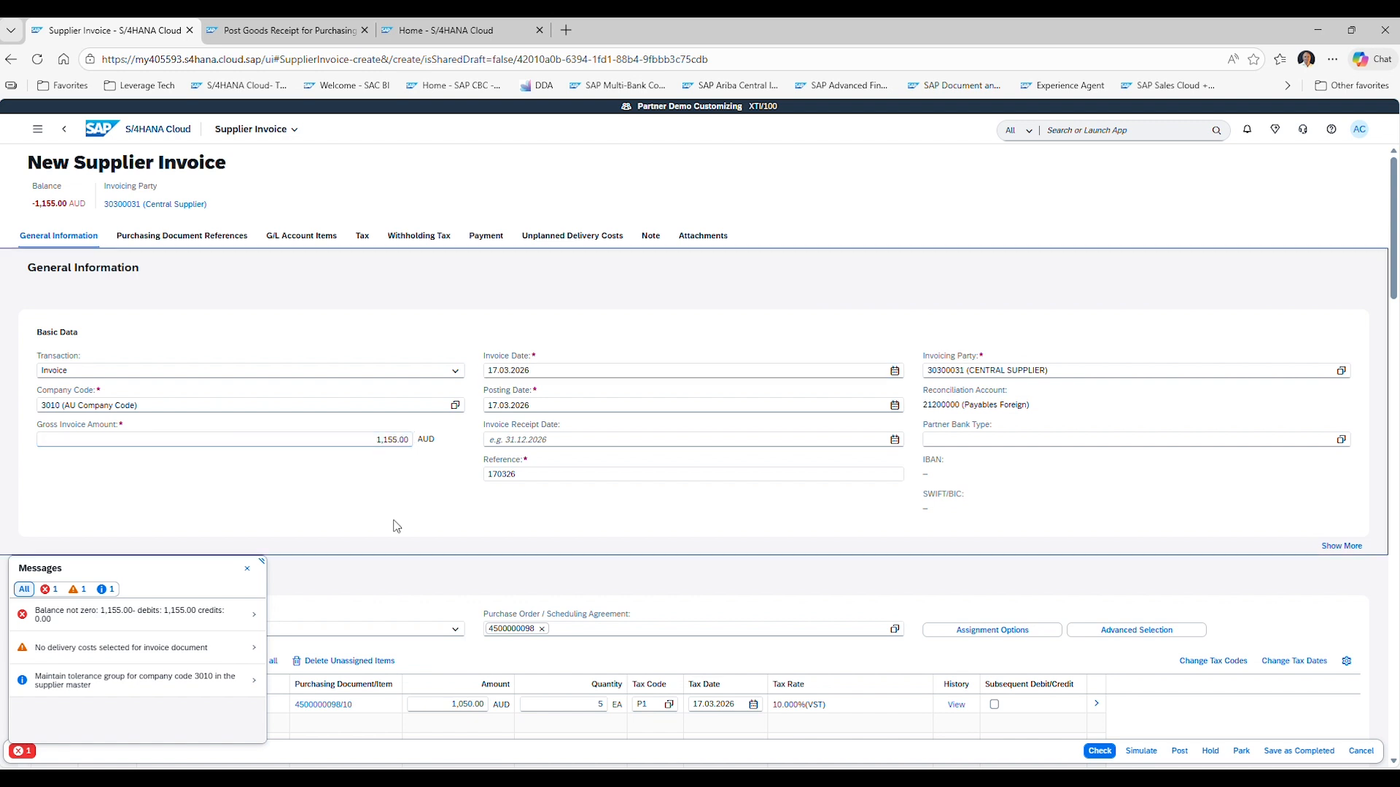
Check and post the supplier invoice, declining to create another one.
{"action": "left_click", "coordinate": [1097, 755]}
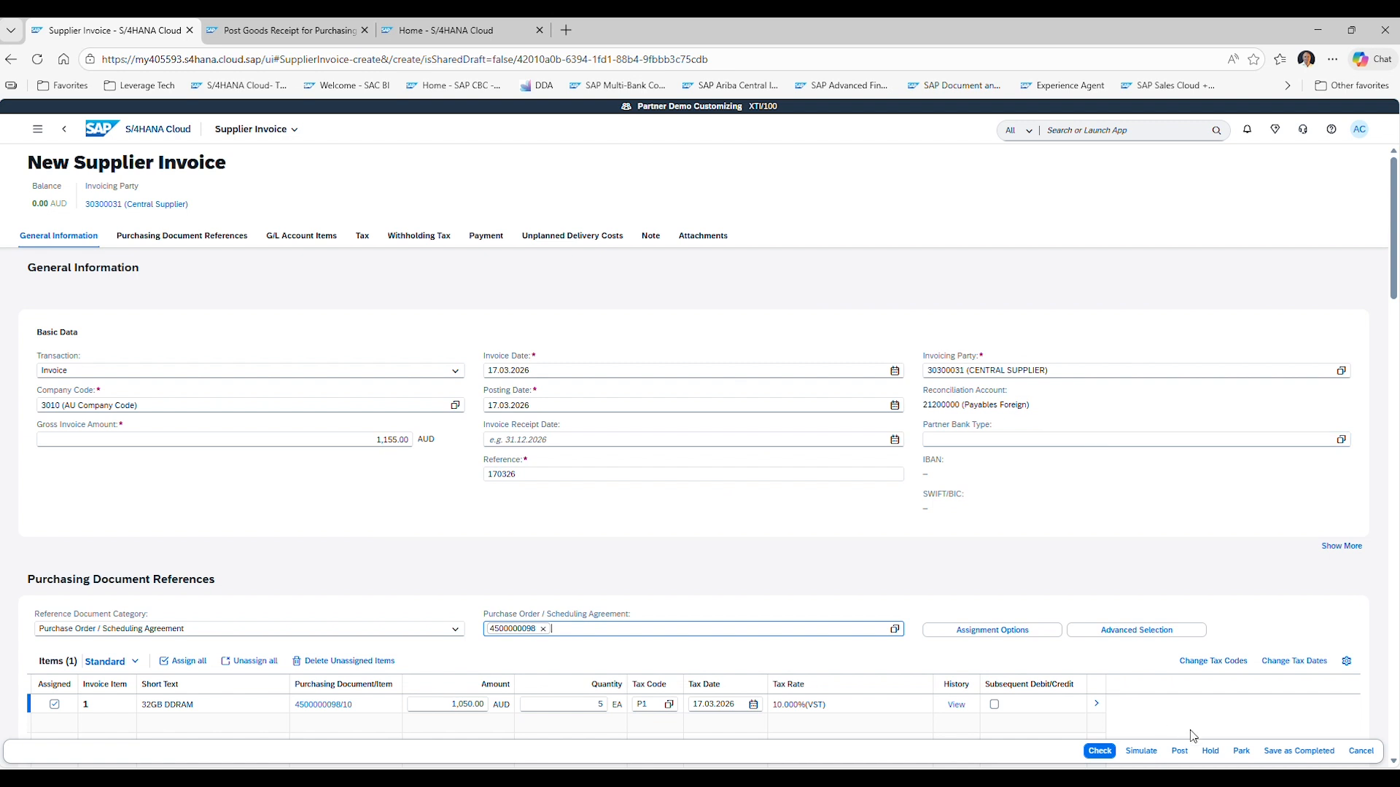
{"action": "left_click", "coordinate": [1182, 755]}
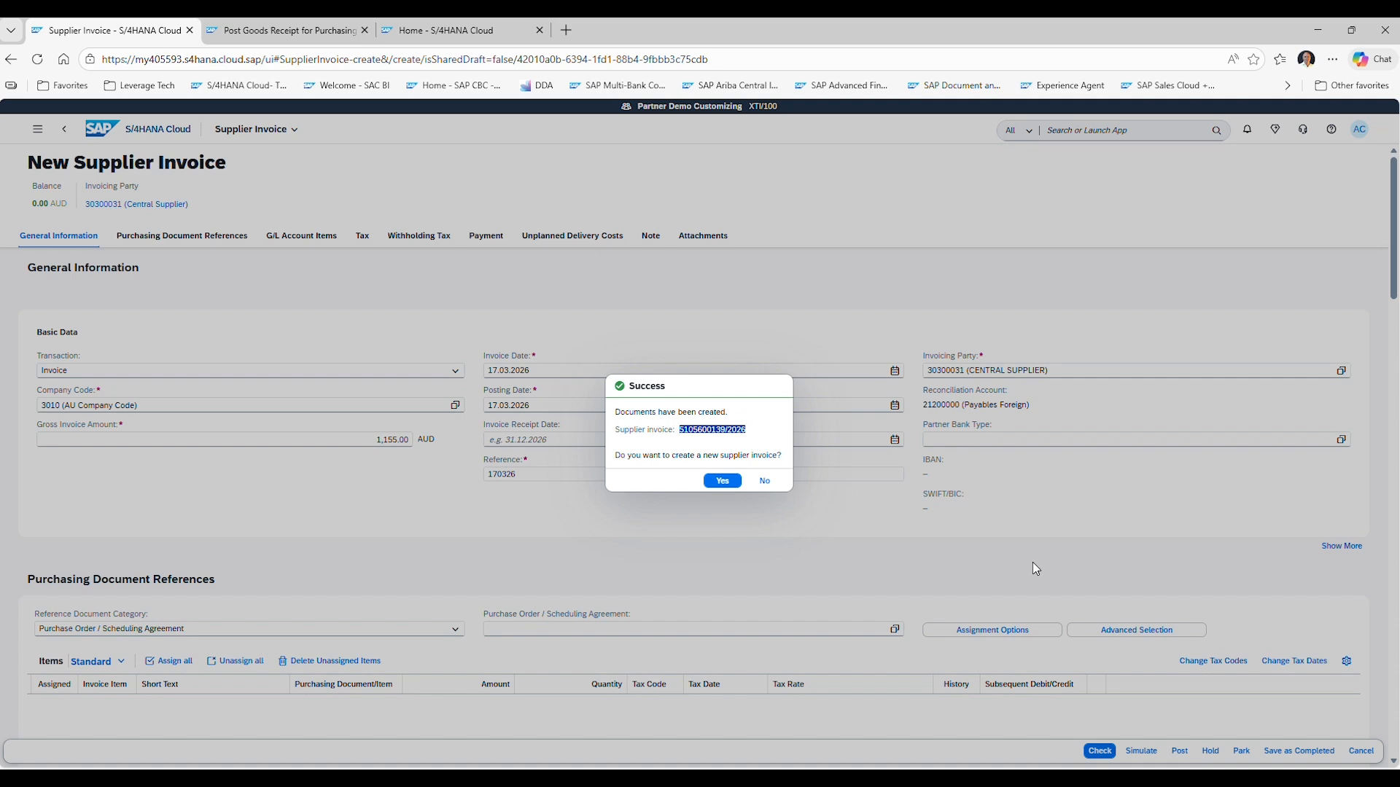
{"action": "left_click", "coordinate": [762, 483]}
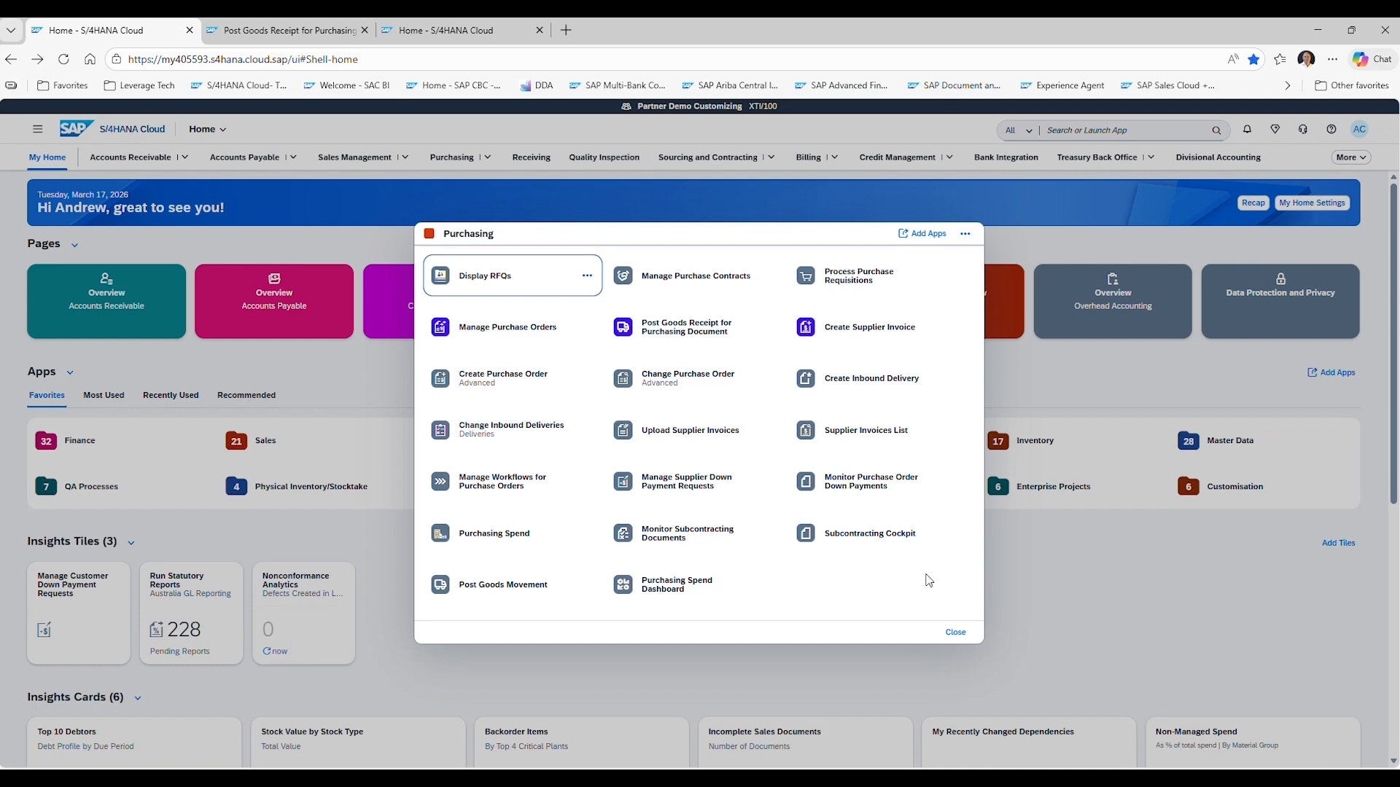
{"action": "left_click", "coordinate": [955, 632]}
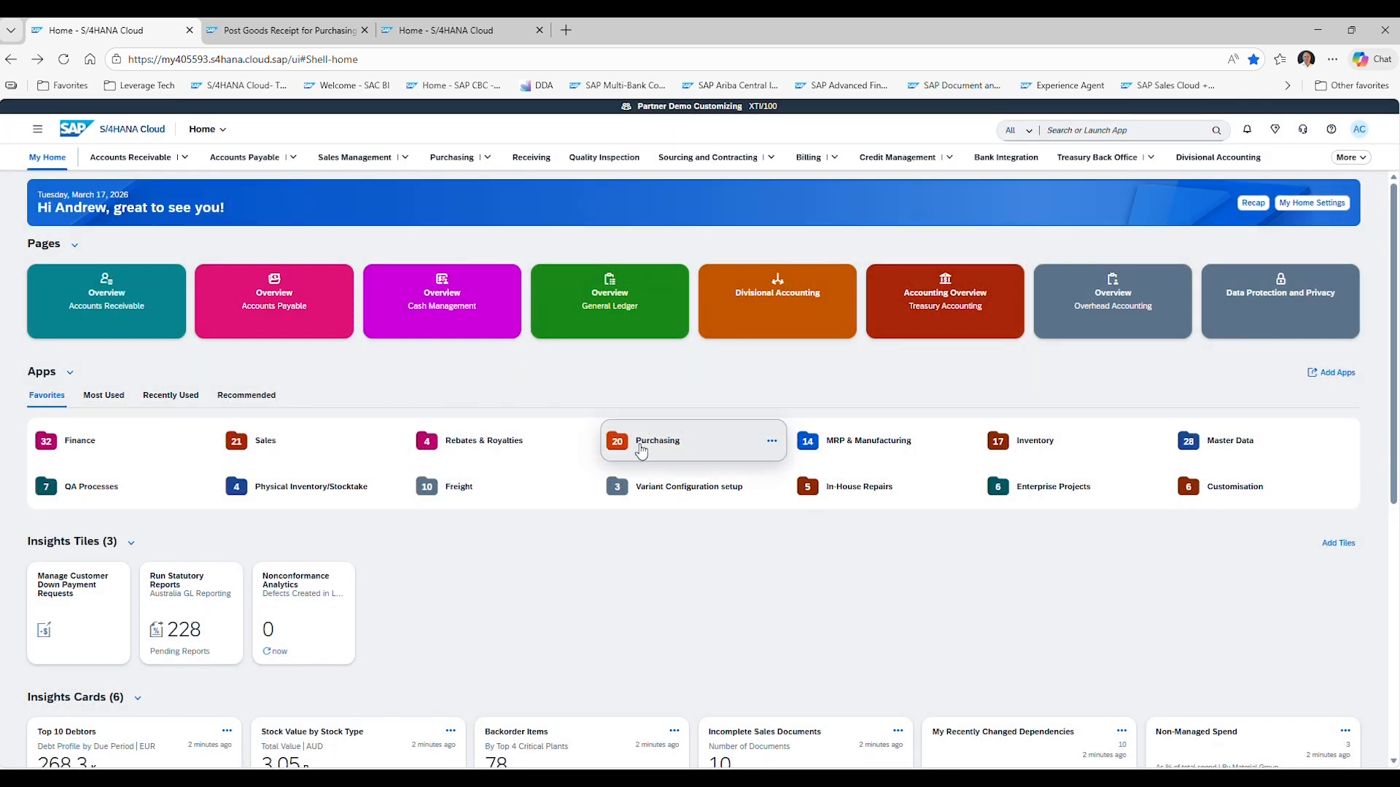
{"action": "left_click", "coordinate": [640, 451]}
{"action": "left_click", "coordinate": [485, 338]}
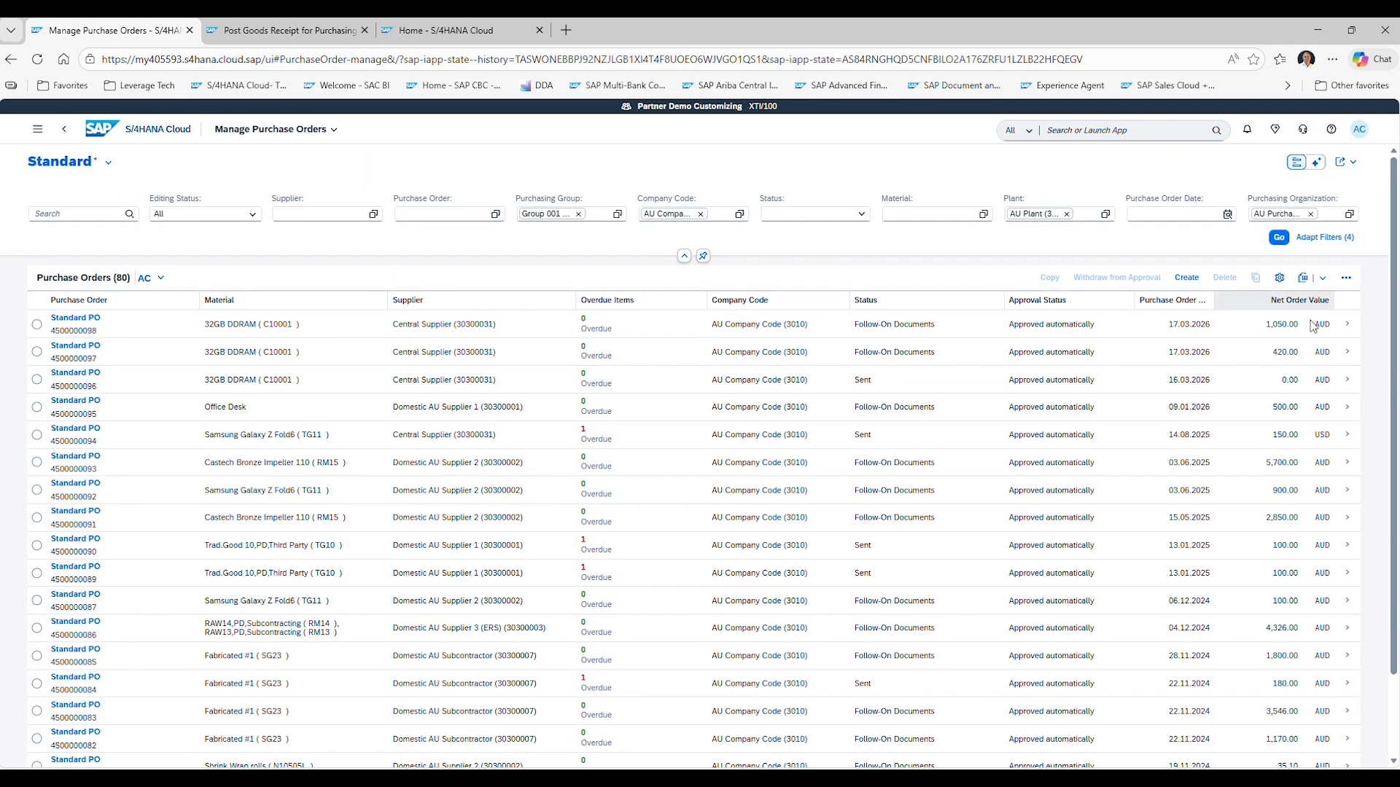
{"action": "left_click", "coordinate": [1350, 331]}
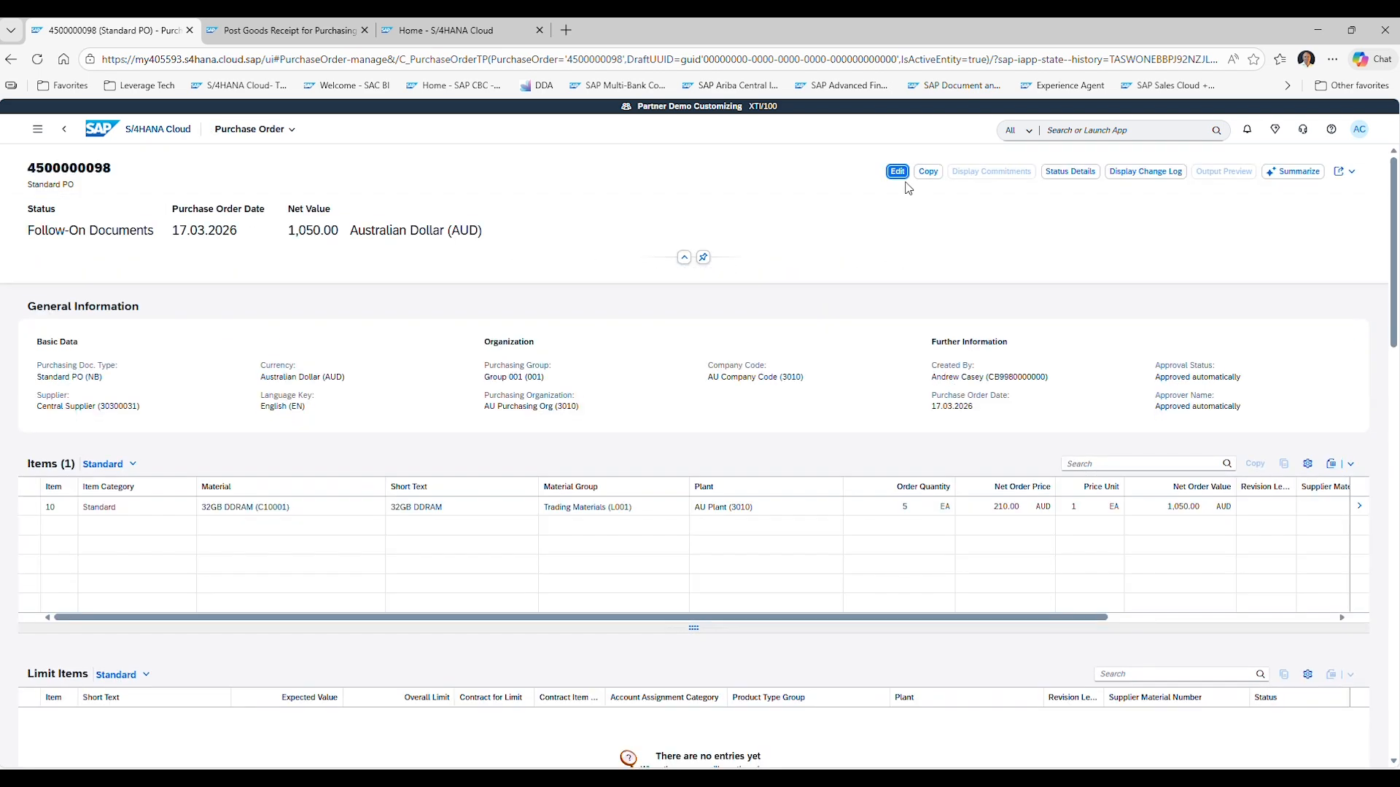
{"action": "left_click", "coordinate": [1090, 172]}
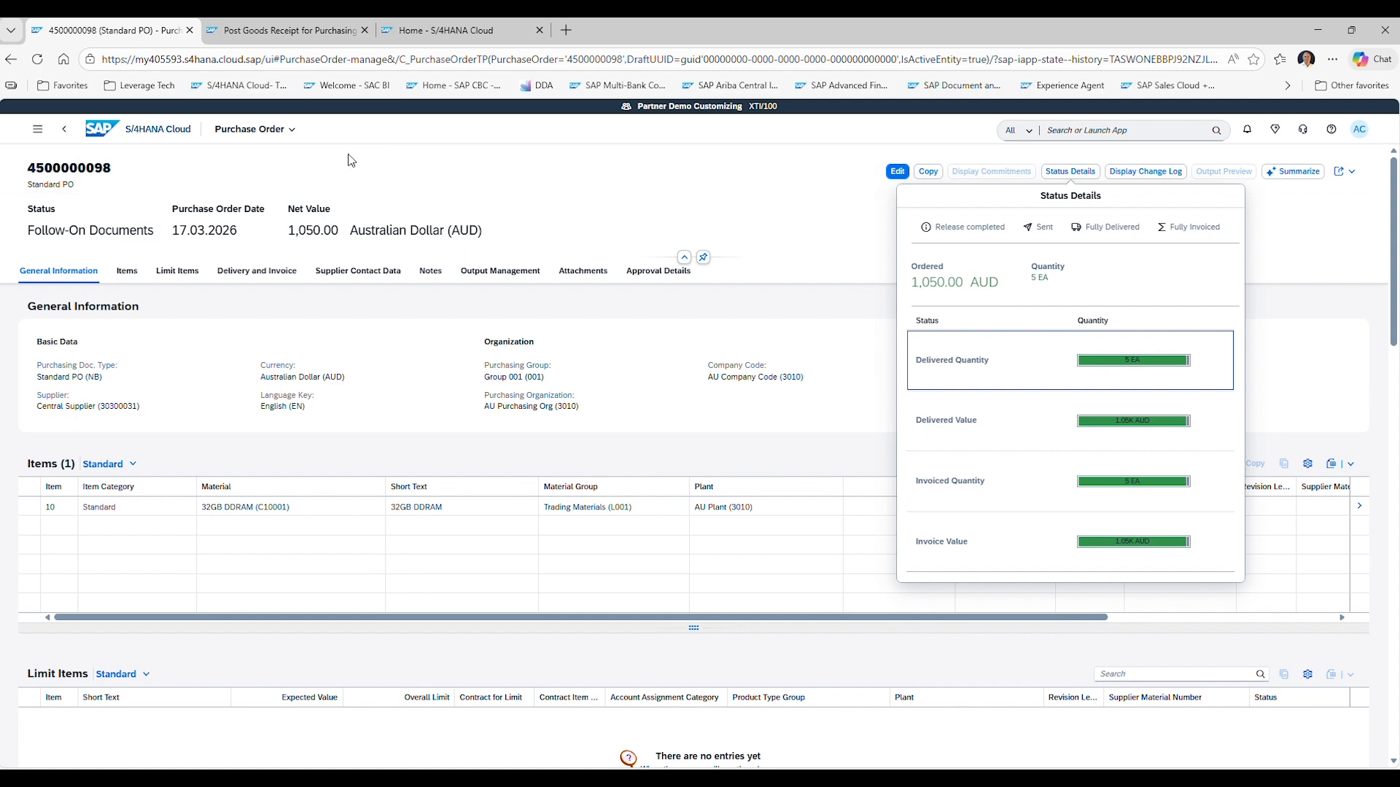
{"action": "left_click", "coordinate": [123, 132]}
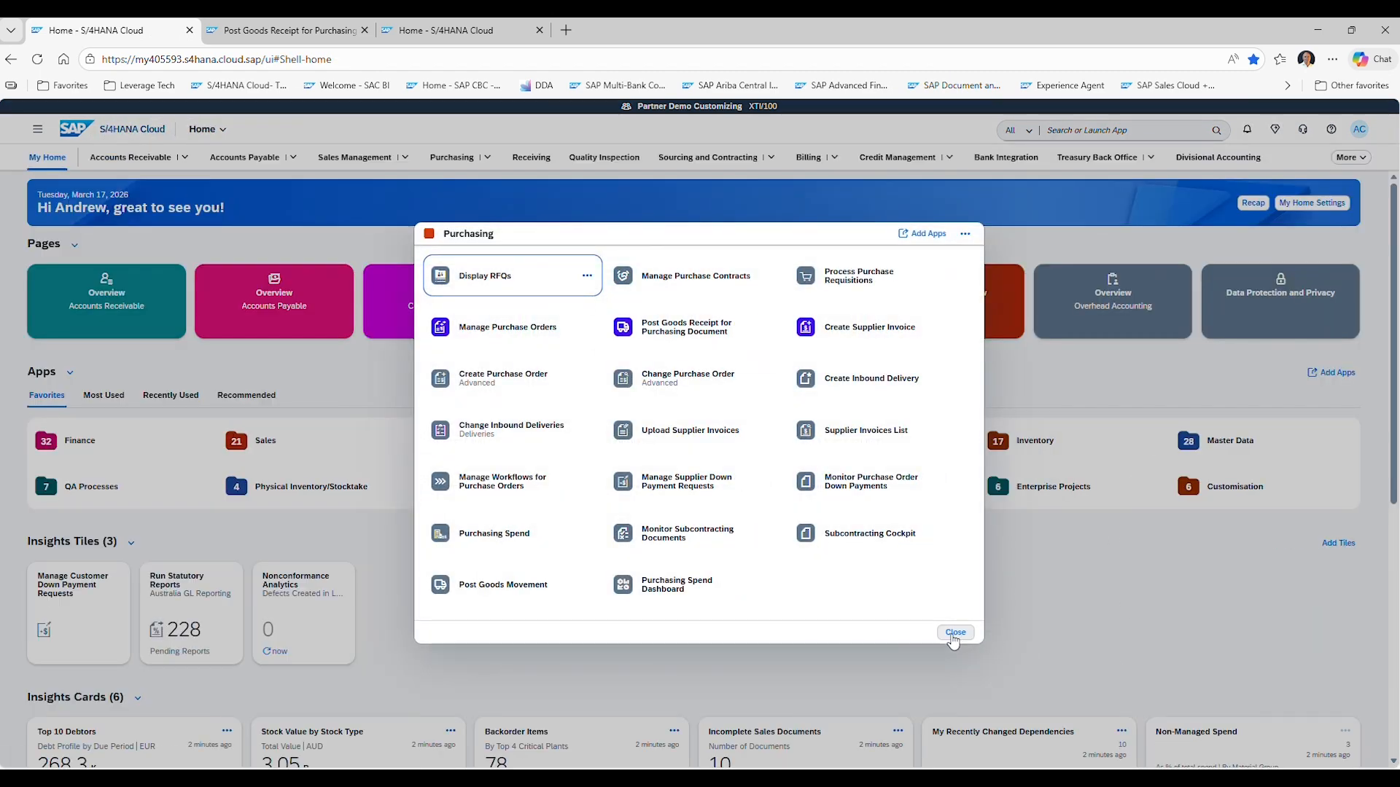
Open sales order 156 in Manage Sales Orders.
{"action": "left_click", "coordinate": [955, 633]}
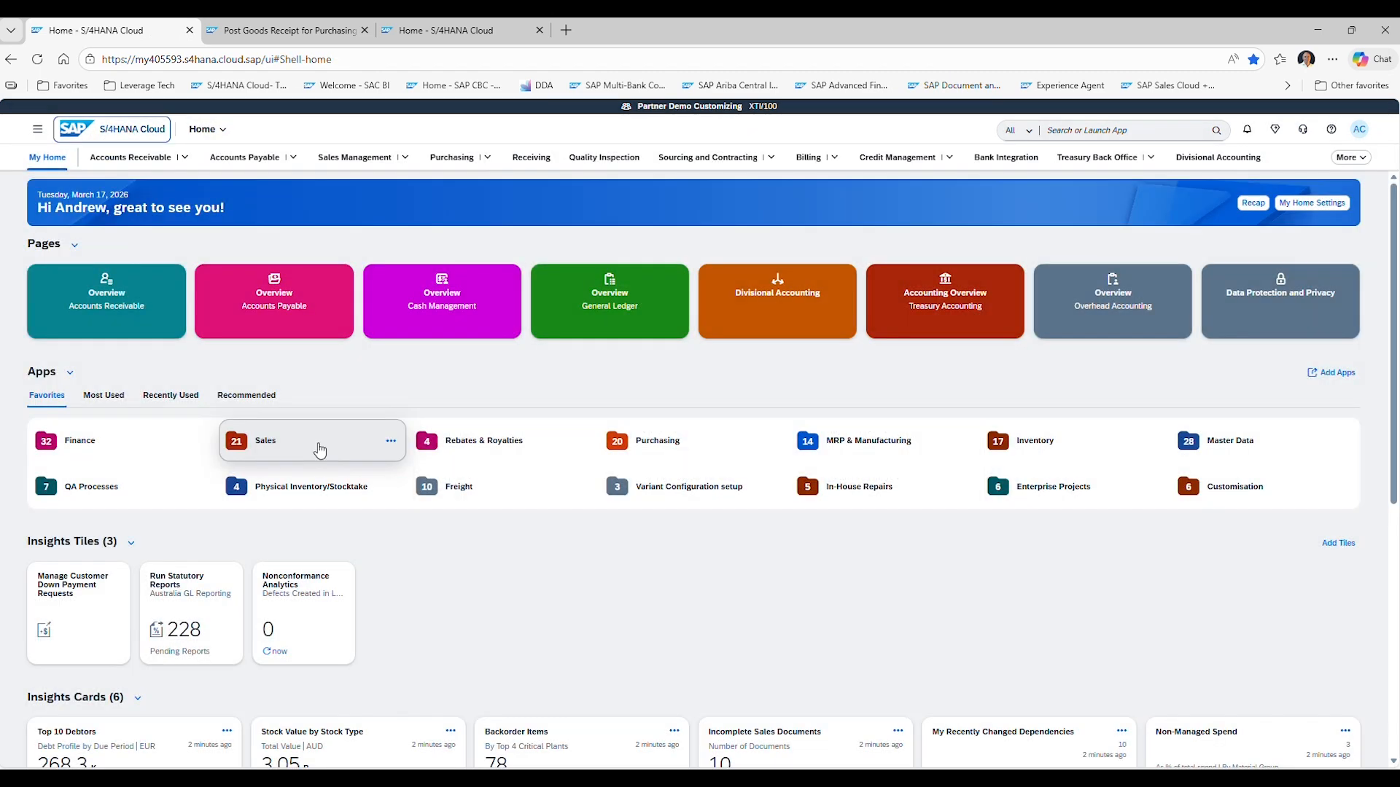
{"action": "left_click", "coordinate": [243, 441]}
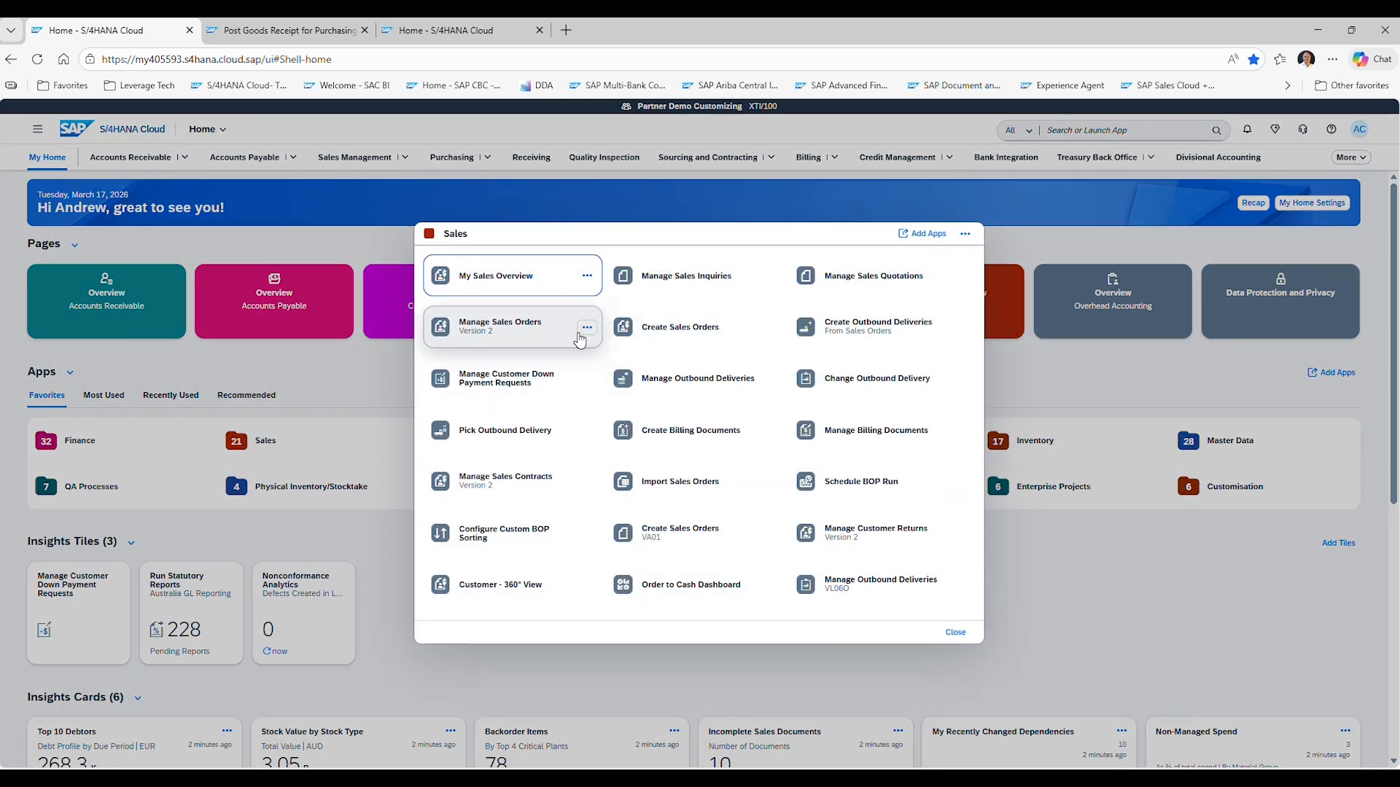
{"action": "left_click", "coordinate": [490, 330]}
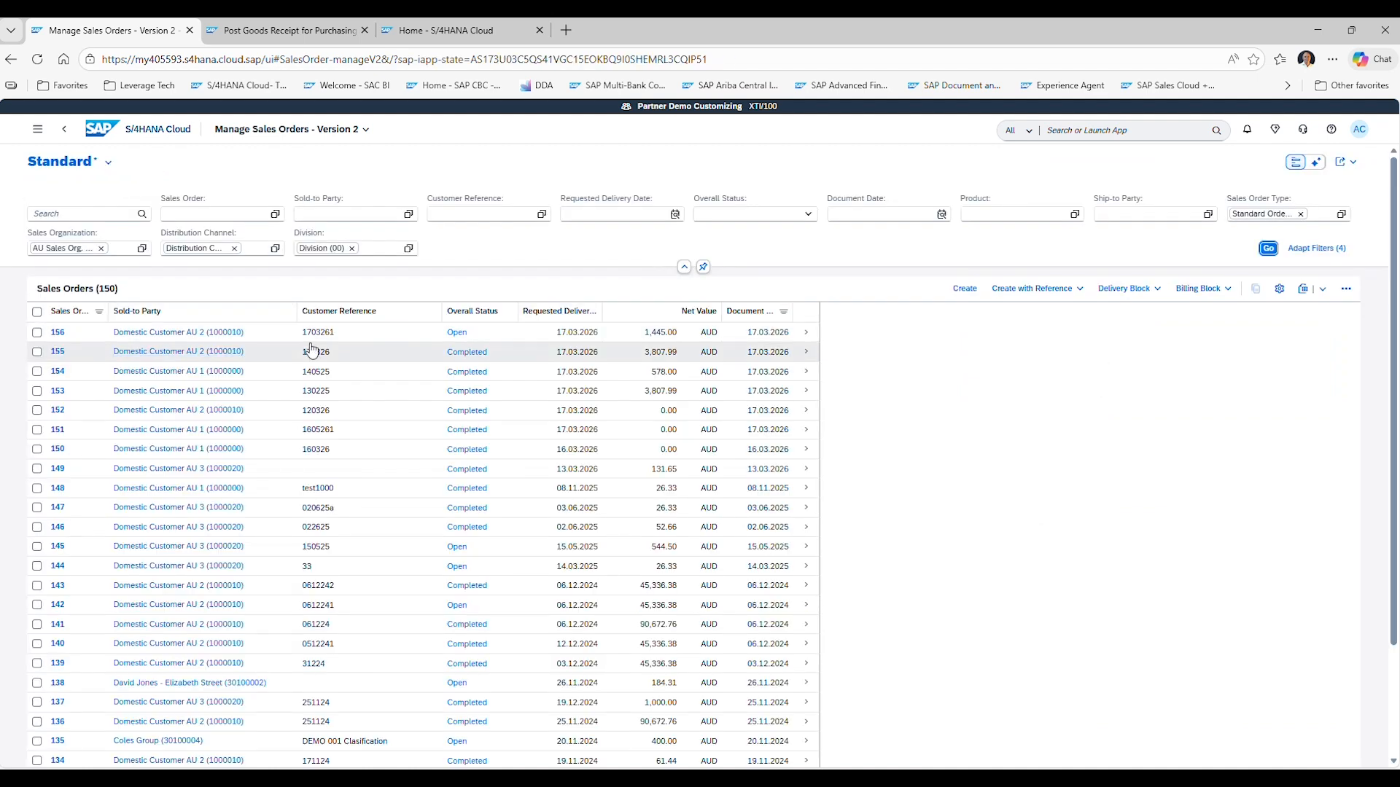
{"action": "left_click", "coordinate": [806, 333]}
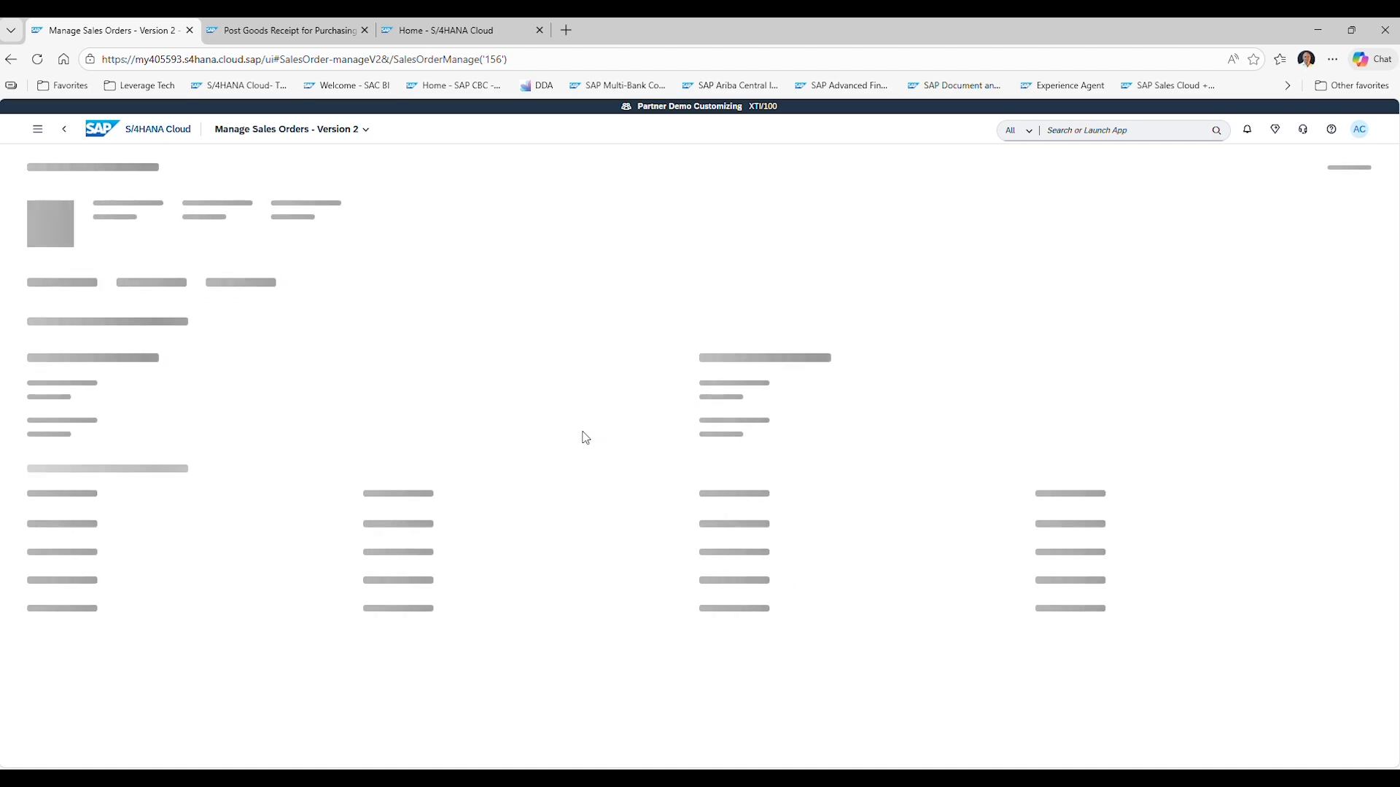
{"action": "scroll", "coordinate": [111, 577], "scroll_direction": "down", "scroll_amount": 10}
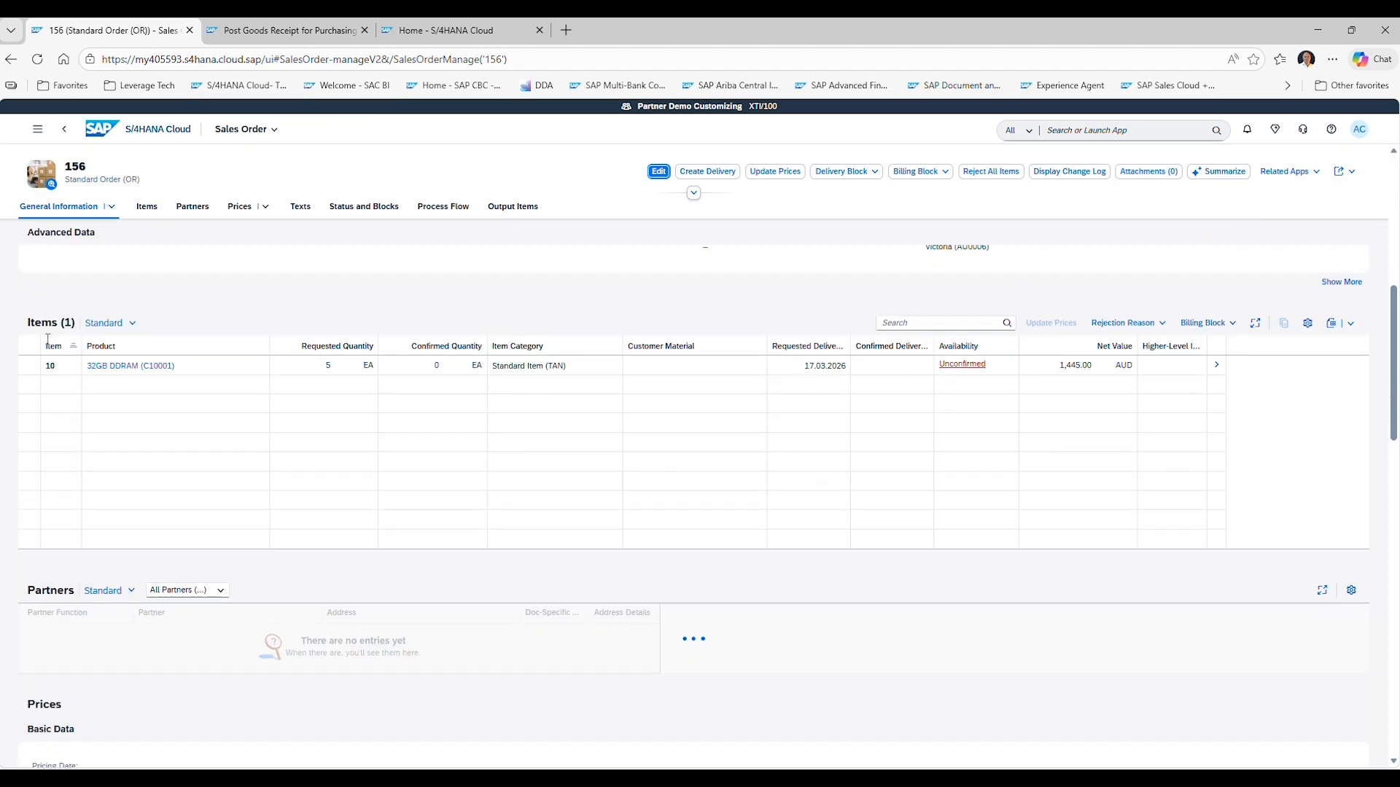
Rerun the availability check on the 32GB DDRAM item, apply the confirmation and save the order.
{"action": "left_click", "coordinate": [30, 367]}
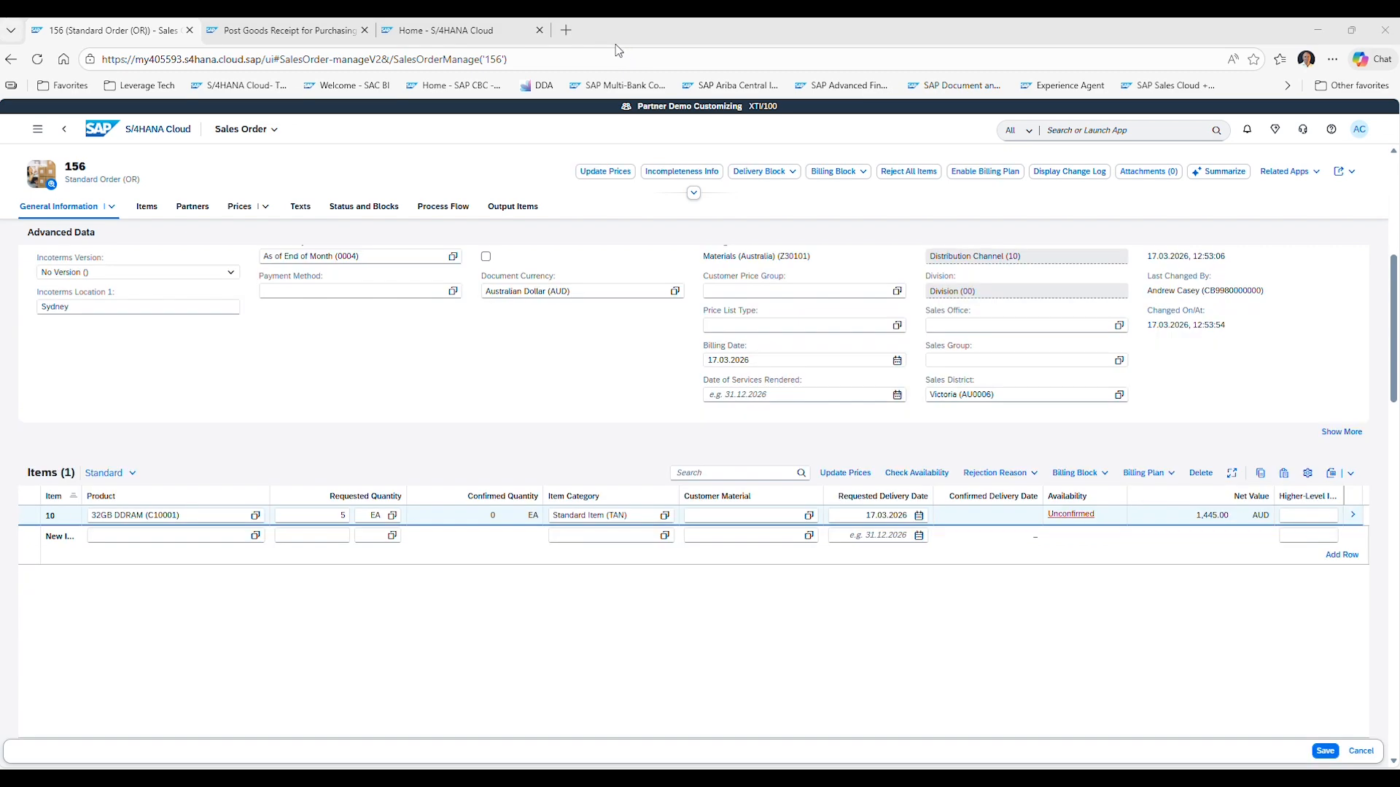
{"action": "left_click", "coordinate": [921, 474]}
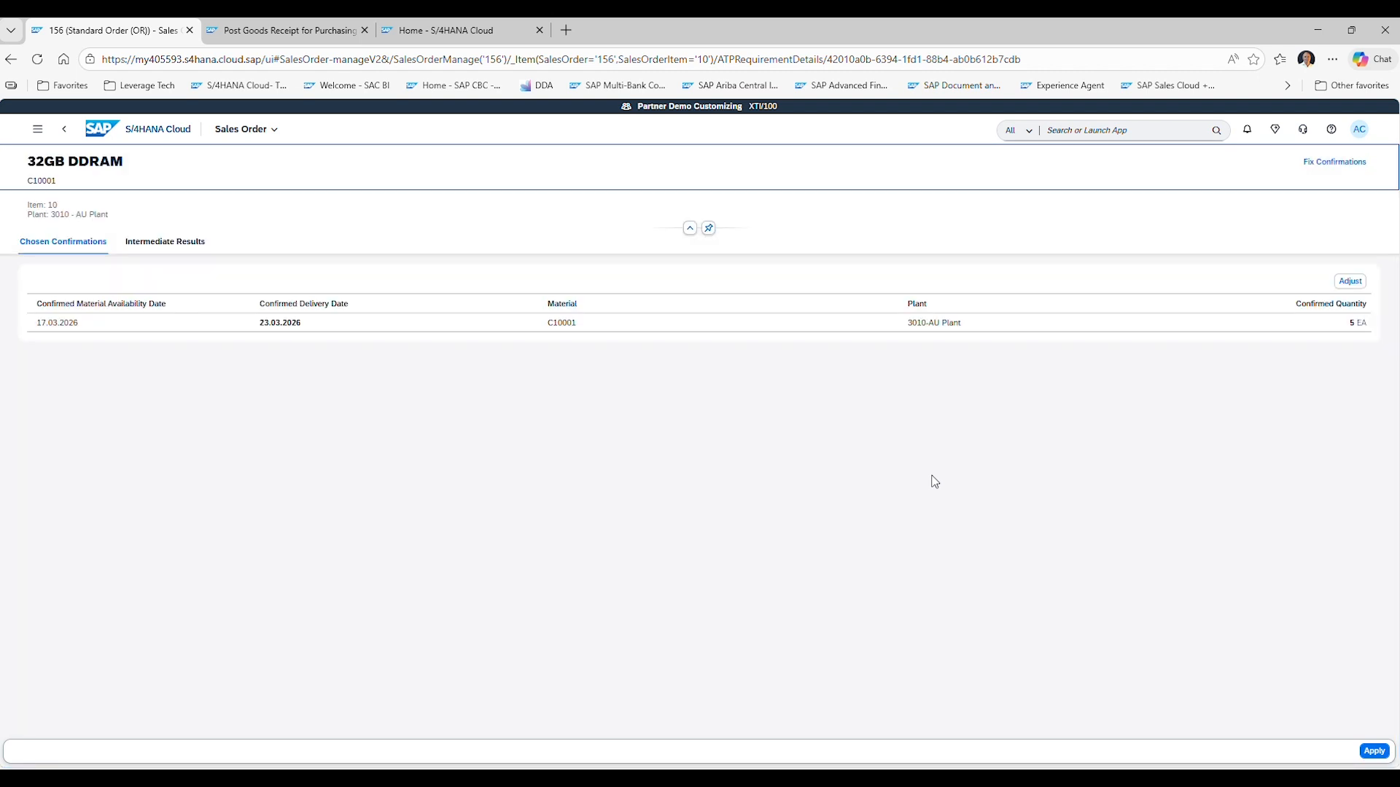
{"action": "left_click", "coordinate": [1374, 751]}
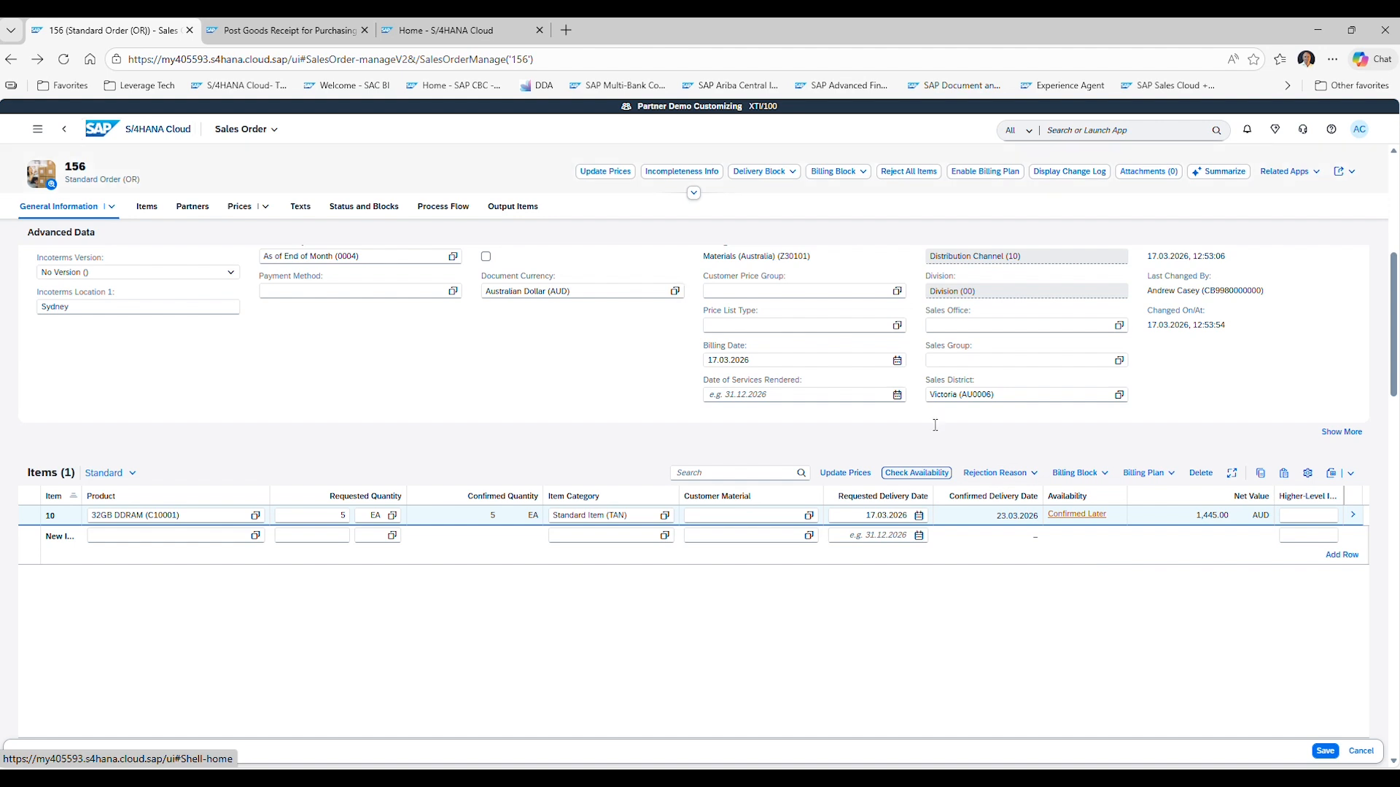
{"action": "left_click", "coordinate": [1327, 756]}
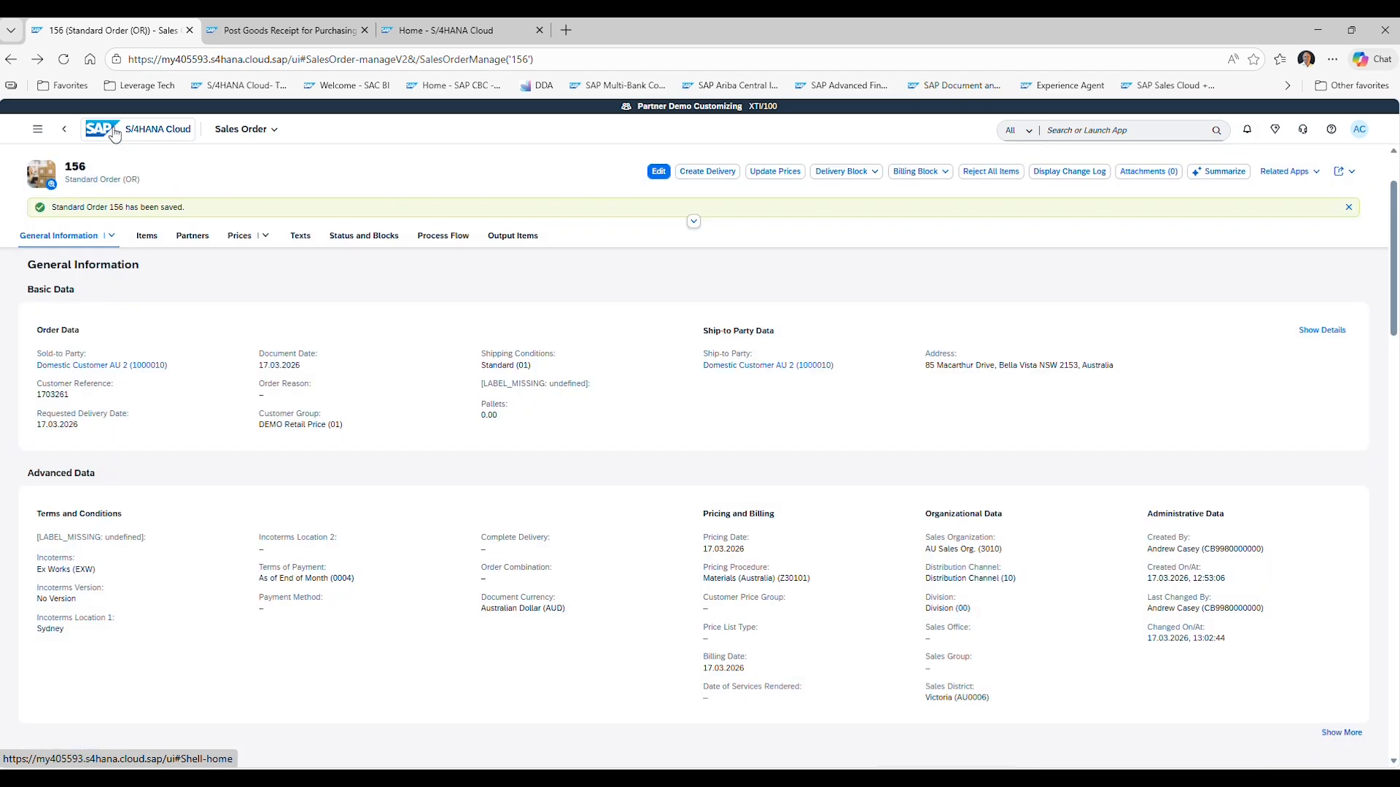
Create an outbound delivery for sales order 156 from the sales orders due for delivery.
{"action": "left_click", "coordinate": [114, 131]}
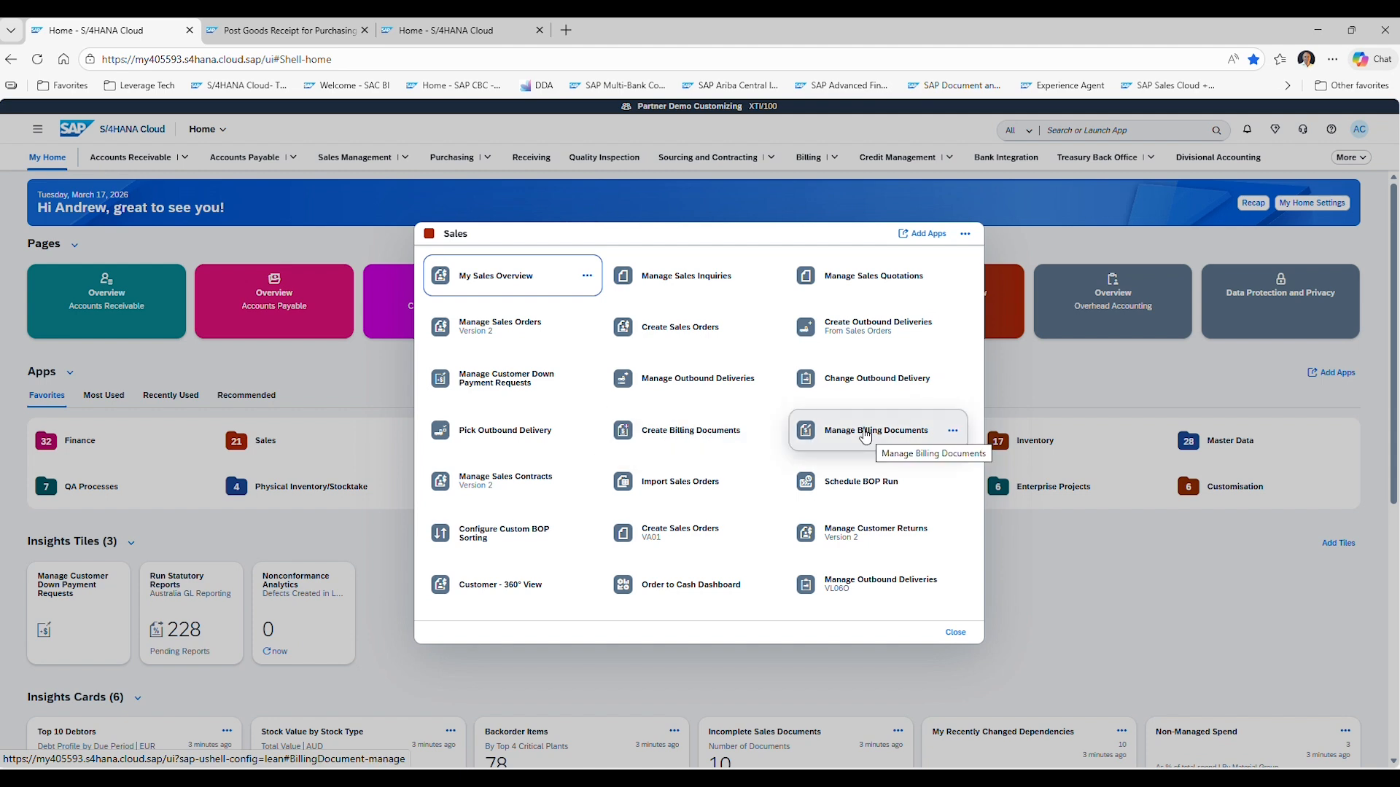
{"action": "left_click", "coordinate": [880, 332]}
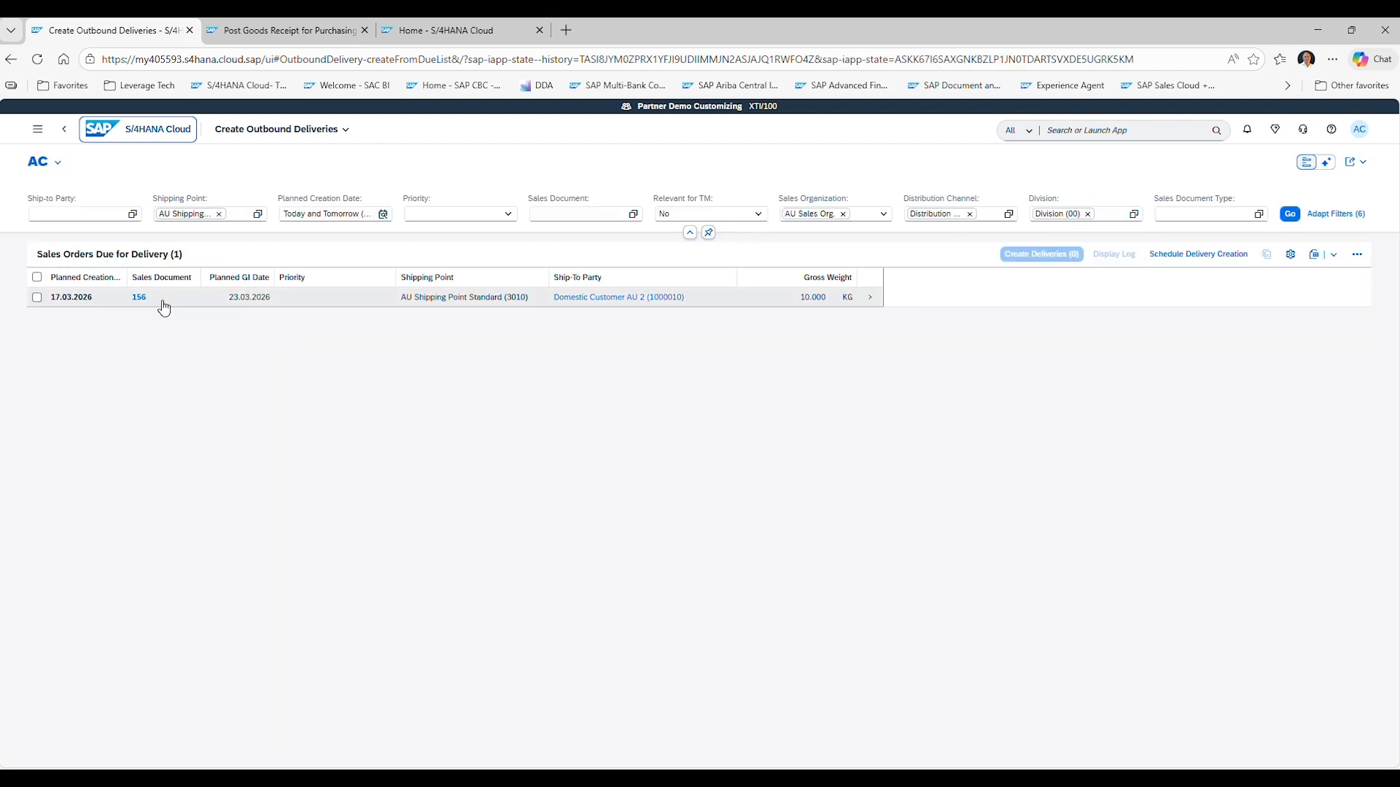
{"action": "left_click", "coordinate": [37, 297]}
{"action": "left_click", "coordinate": [37, 298]}
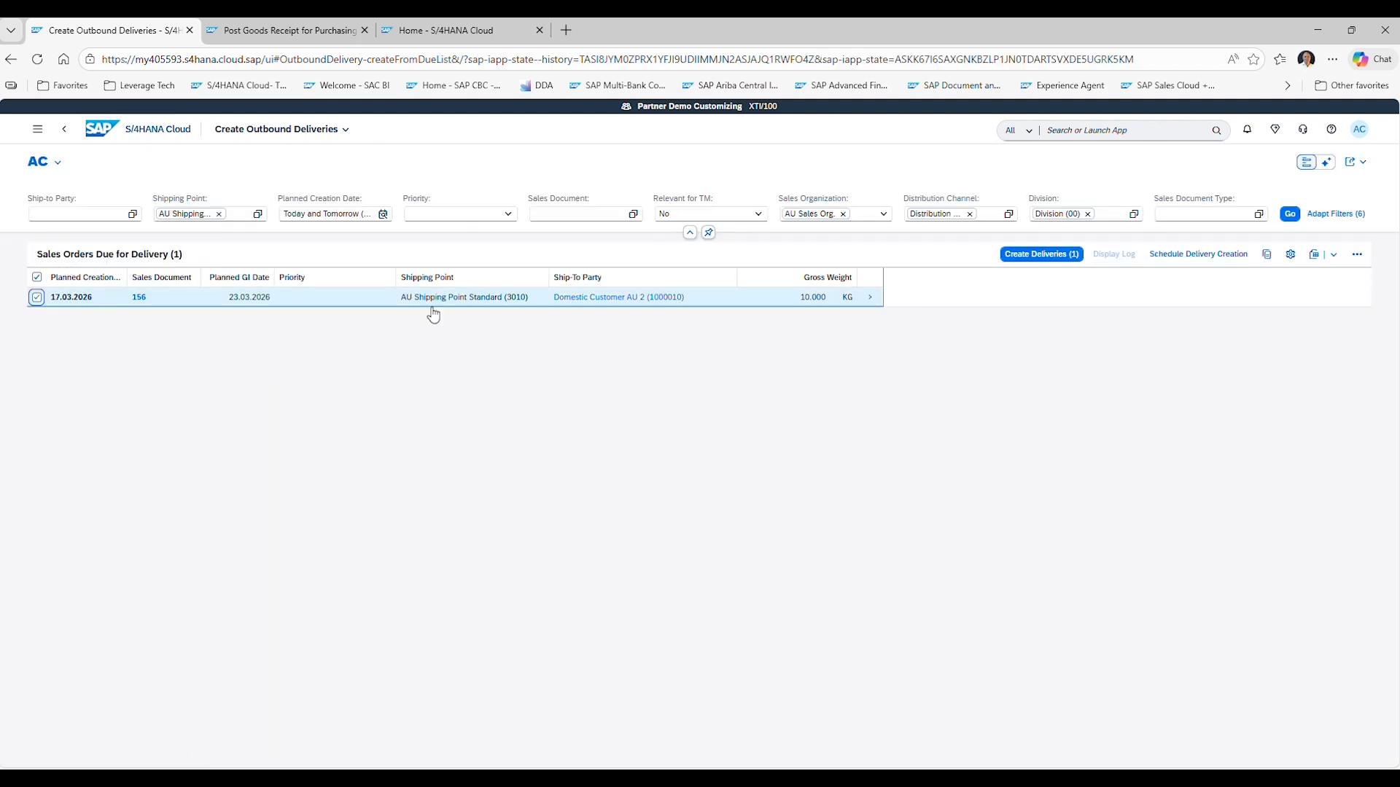
{"action": "left_click", "coordinate": [1038, 254]}
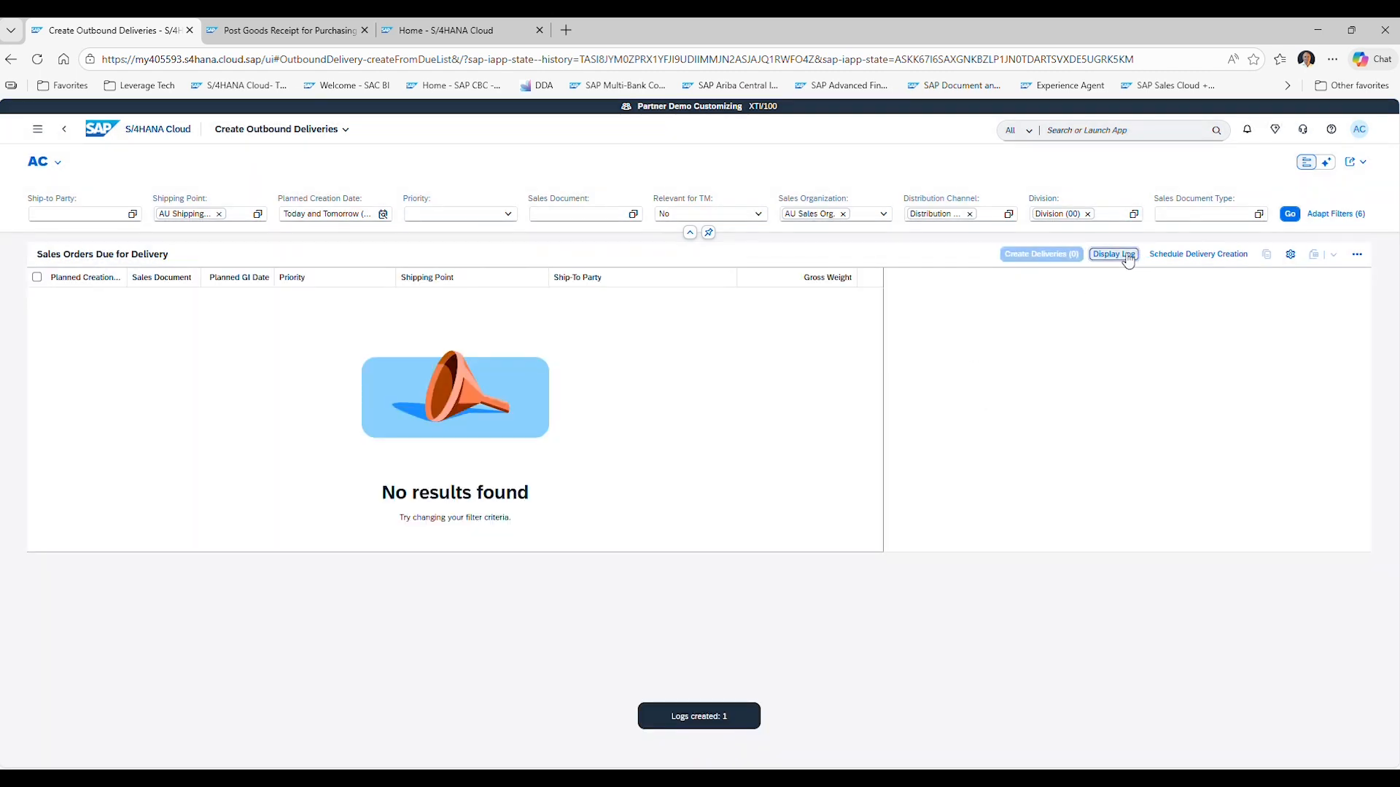
Open delivery 80000073 from the delivery log in Pick Outbound Delivery.
{"action": "left_click", "coordinate": [1128, 260]}
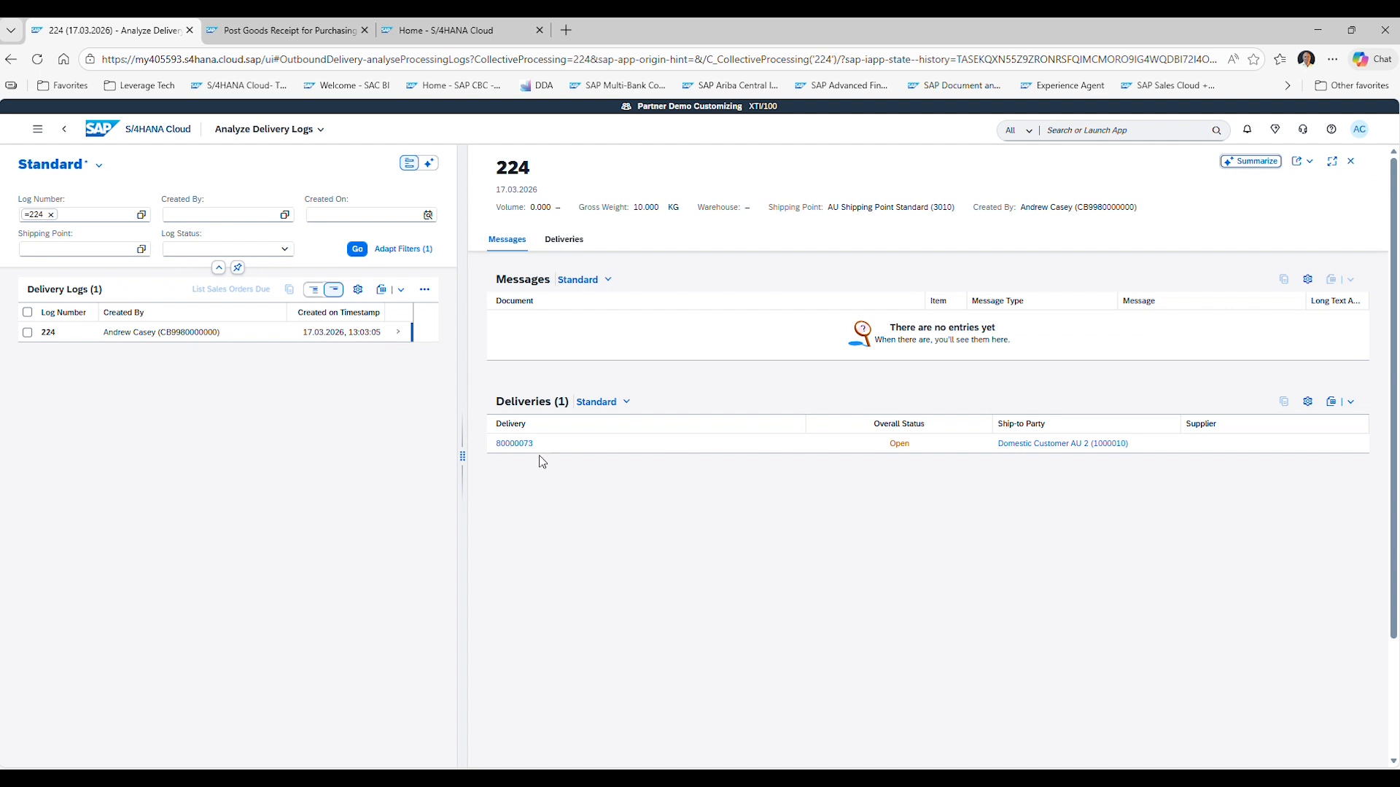
{"action": "left_click", "coordinate": [523, 445]}
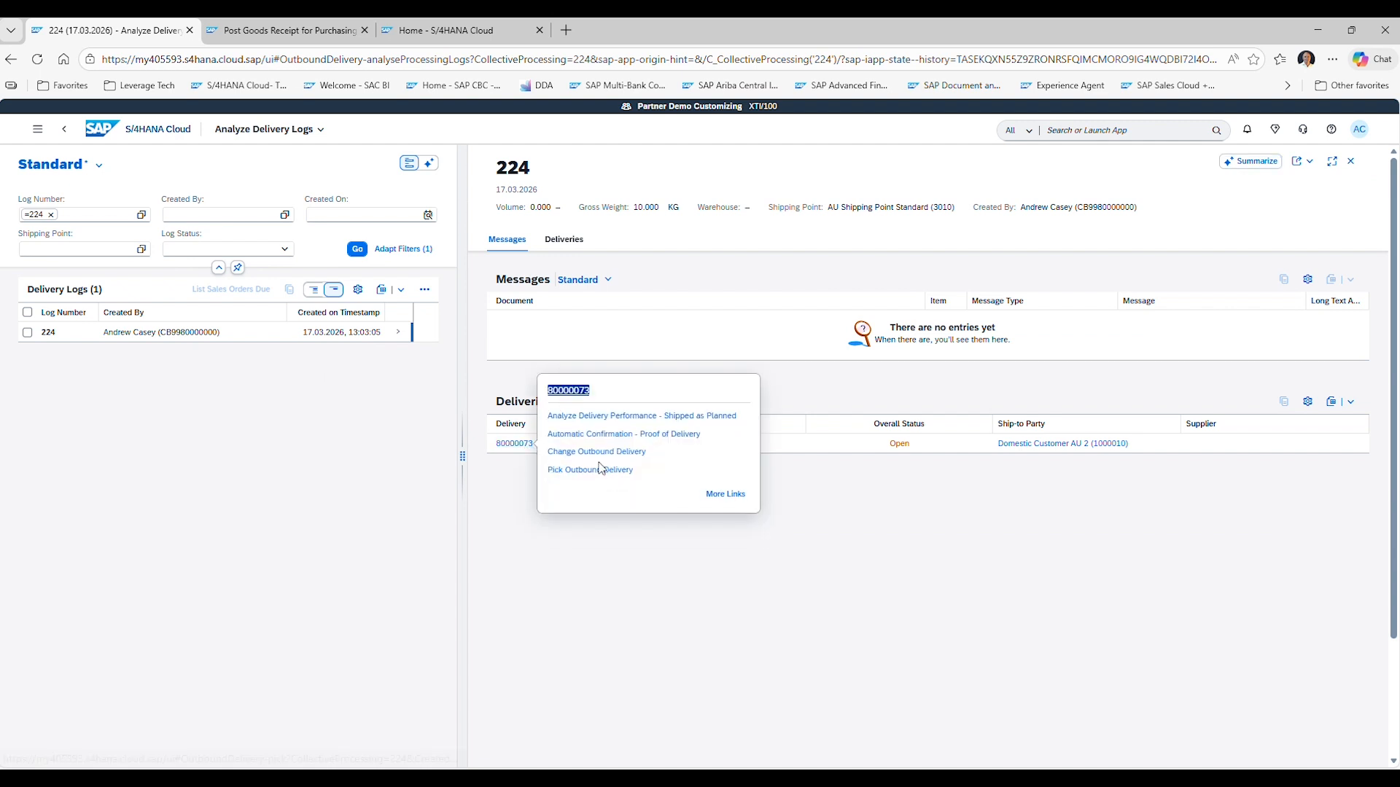
{"action": "left_click", "coordinate": [599, 469]}
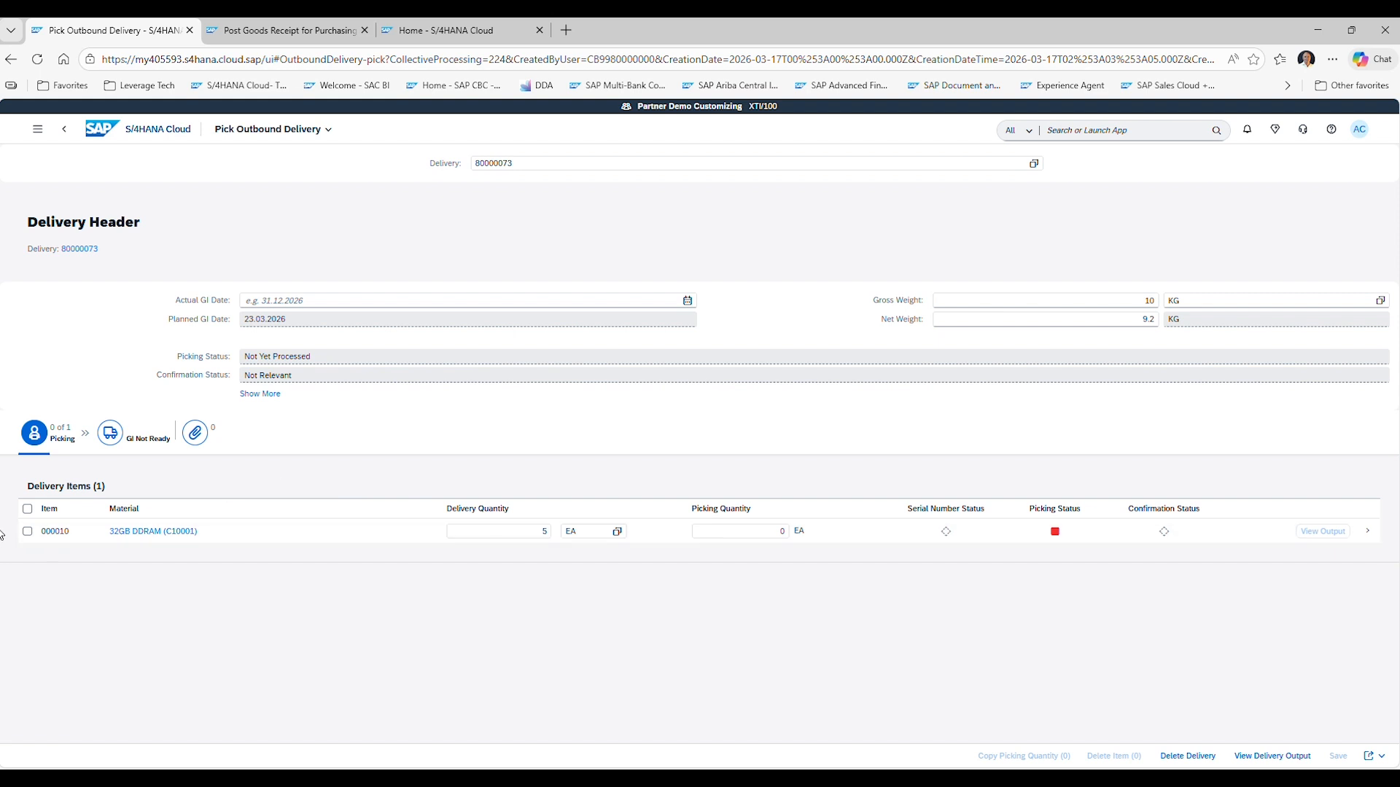
Set the picking quantity of the delivery item to 5 EA, copy it and post the goods issue.
{"action": "left_click", "coordinate": [27, 508]}
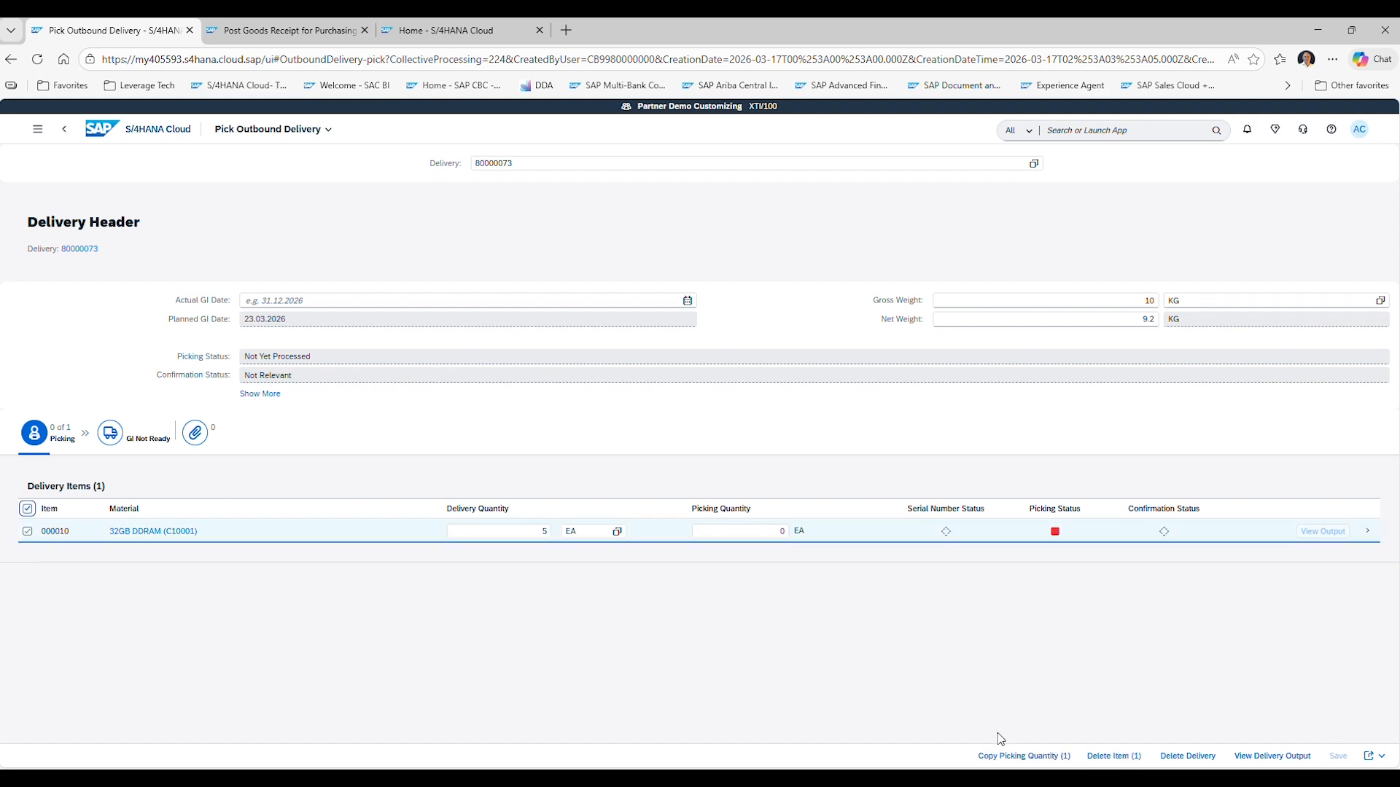
{"action": "left_click", "coordinate": [758, 532]}
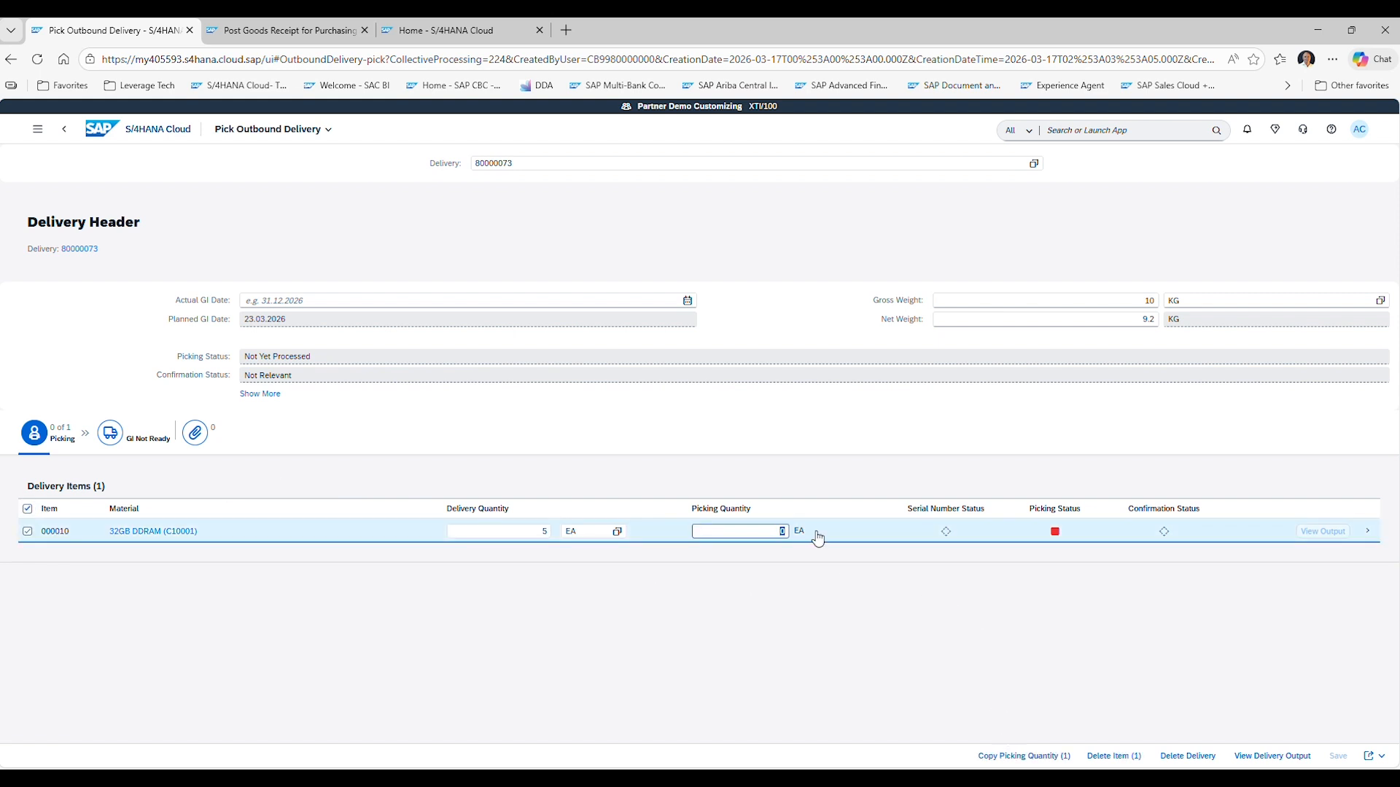
{"action": "type", "text": "5"}
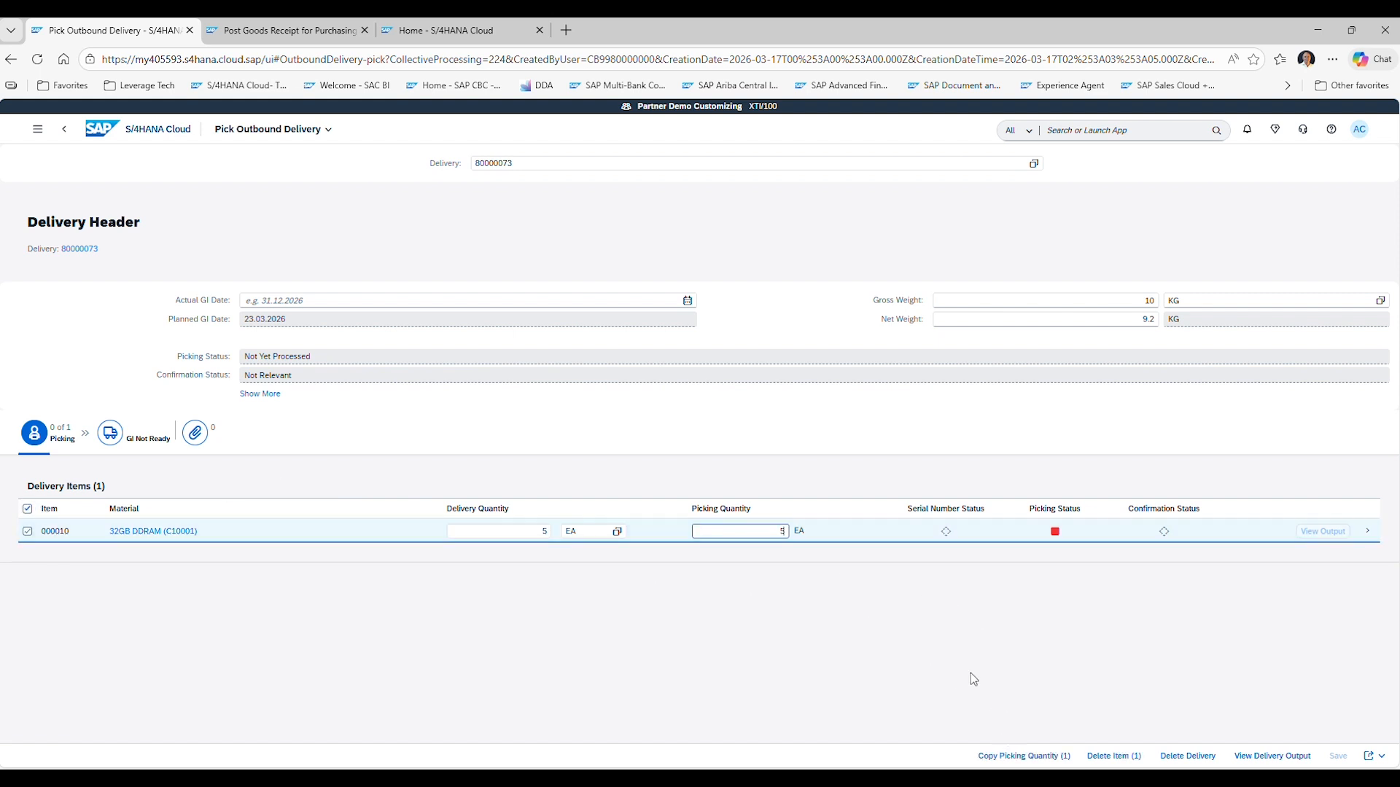
{"action": "left_click", "coordinate": [1024, 756]}
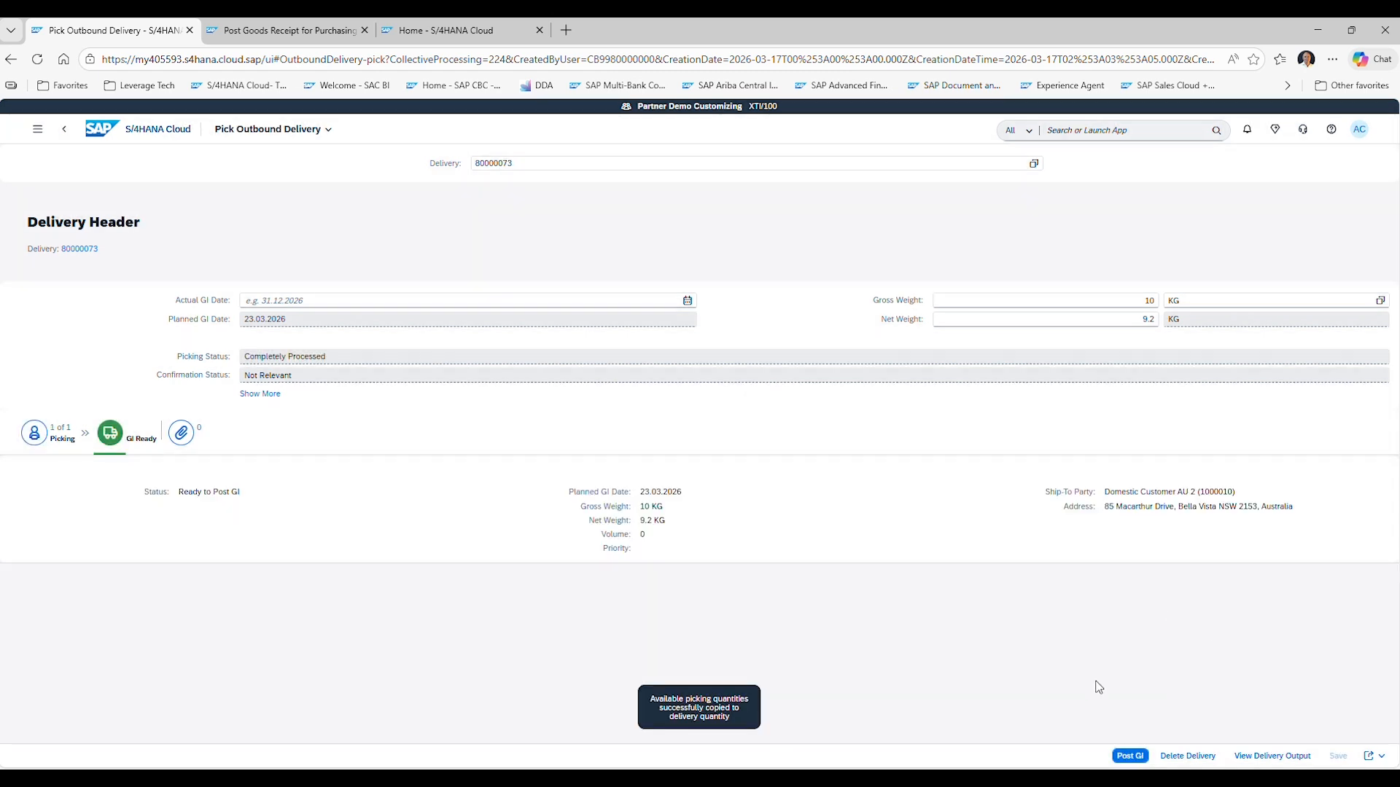
{"action": "left_click", "coordinate": [1128, 755]}
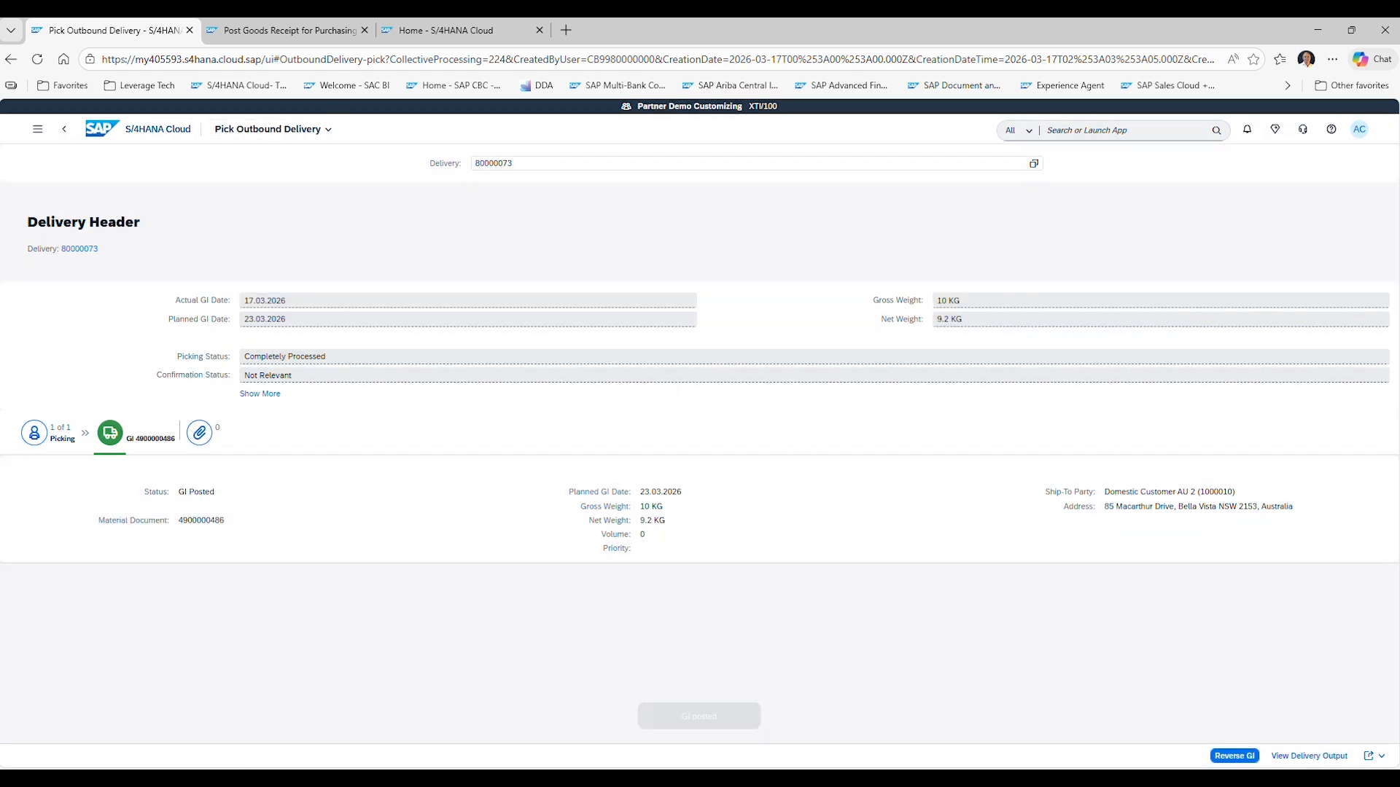
Switch to the 'Life of a Sales Order' slide in PowerPoint and back to the SAP home page.
{"action": "mouse_move", "coordinate": [782, 778]}
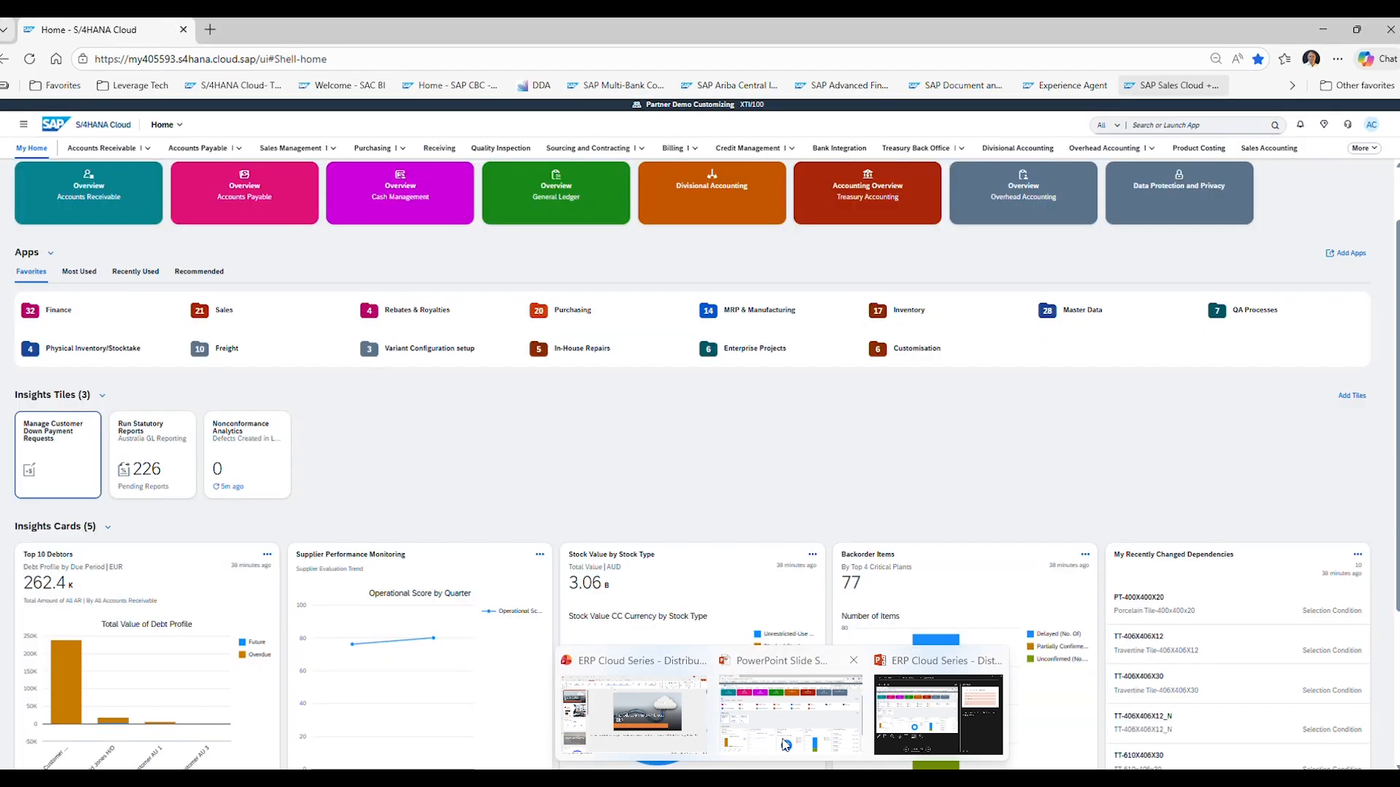
{"action": "left_click", "coordinate": [539, 559]}
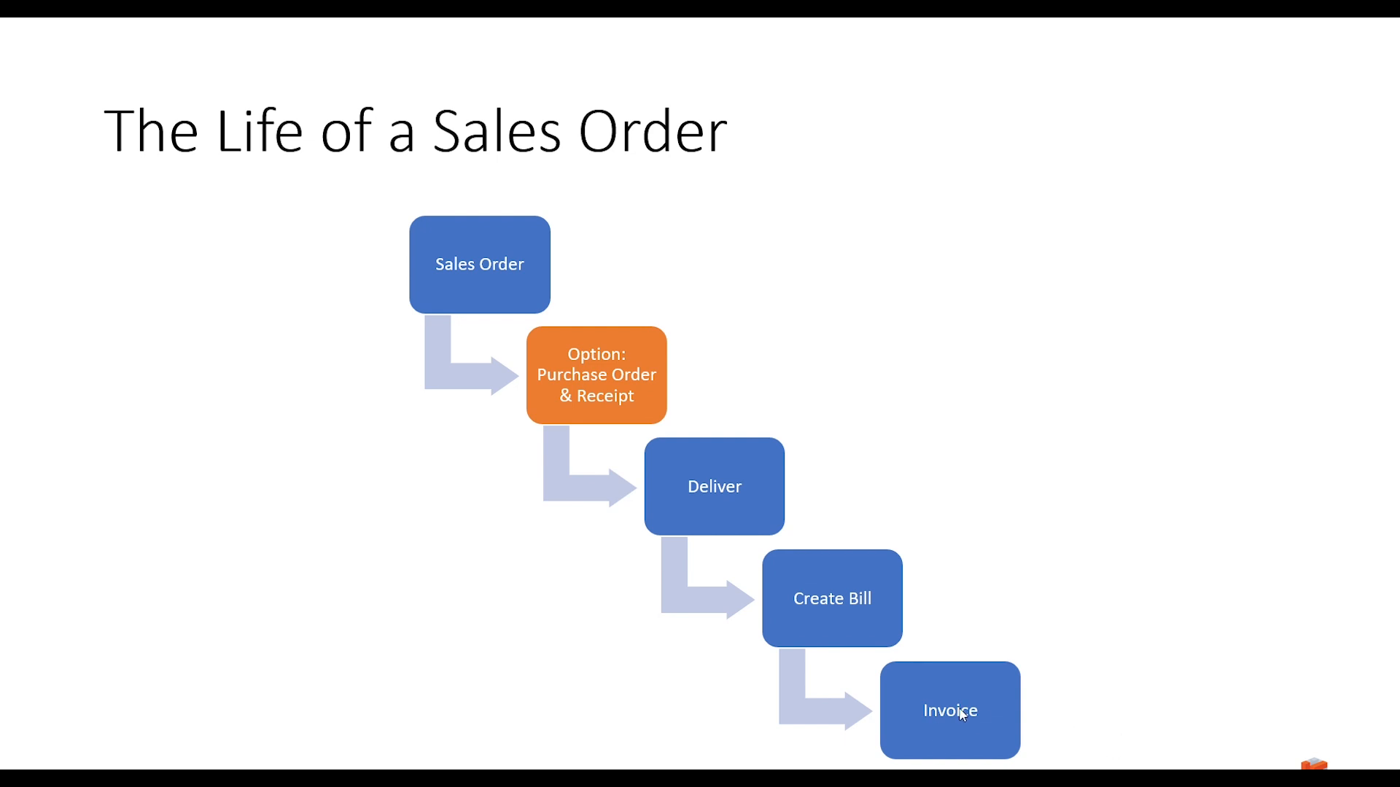
{"action": "key", "text": "alt+Tab"}
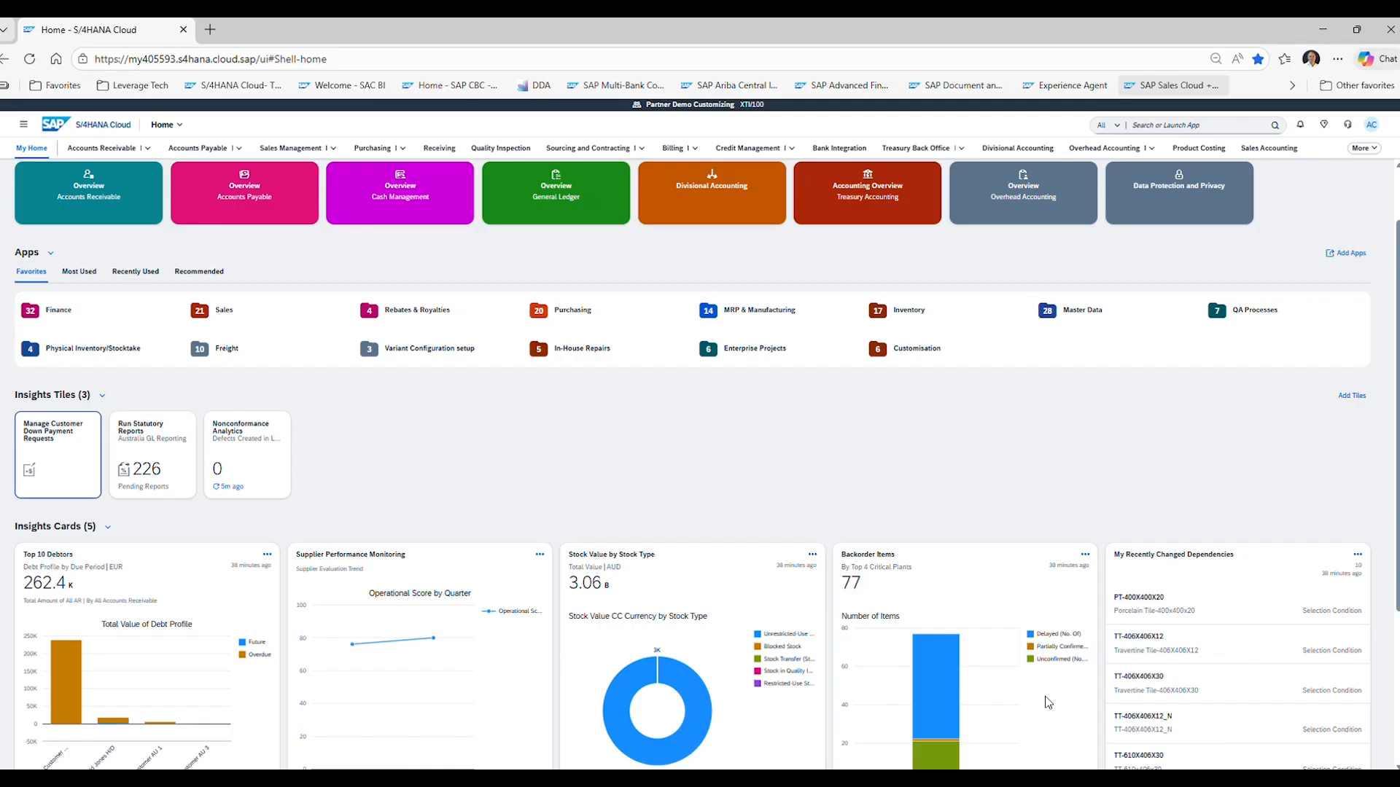